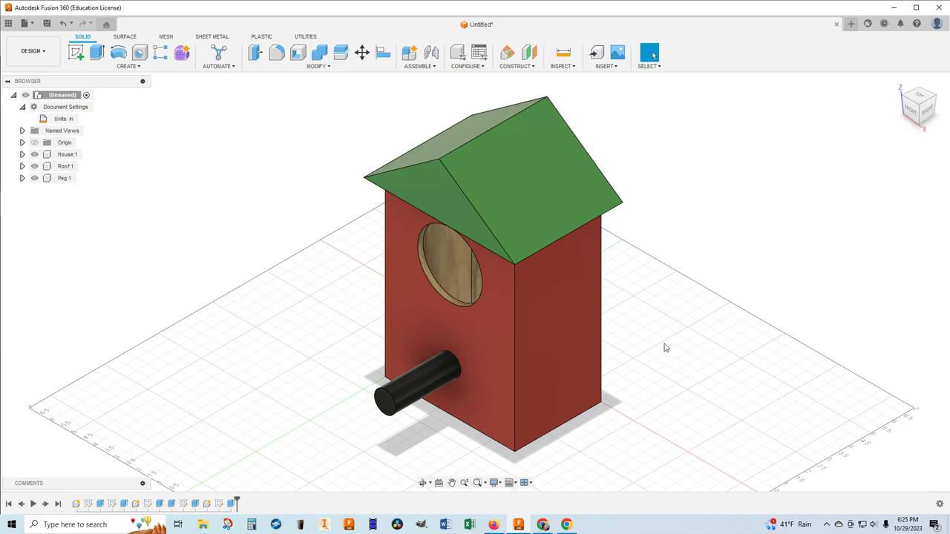
# Step: Open a new blank design, Untitled(1), alongside the painted birdhouse model
pyautogui.click(852, 25)
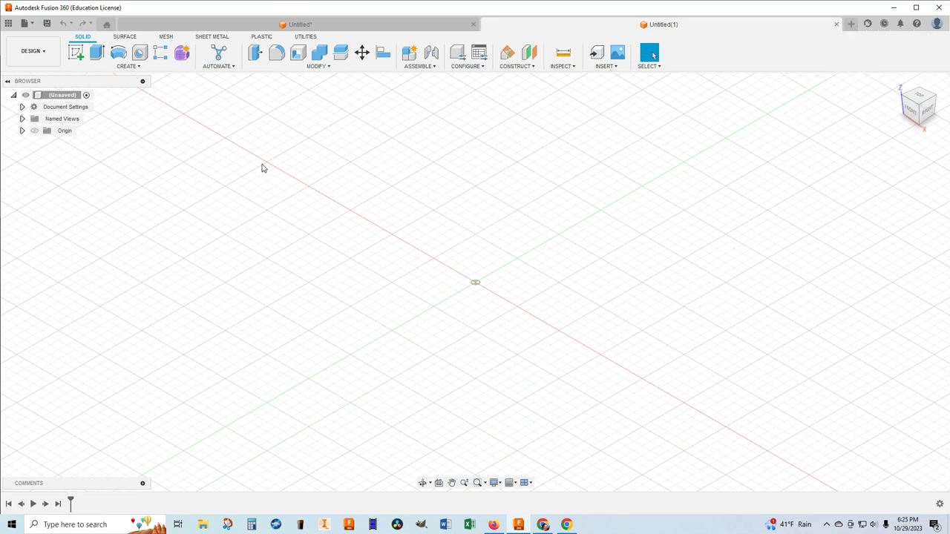
pyautogui.click(8, 24)
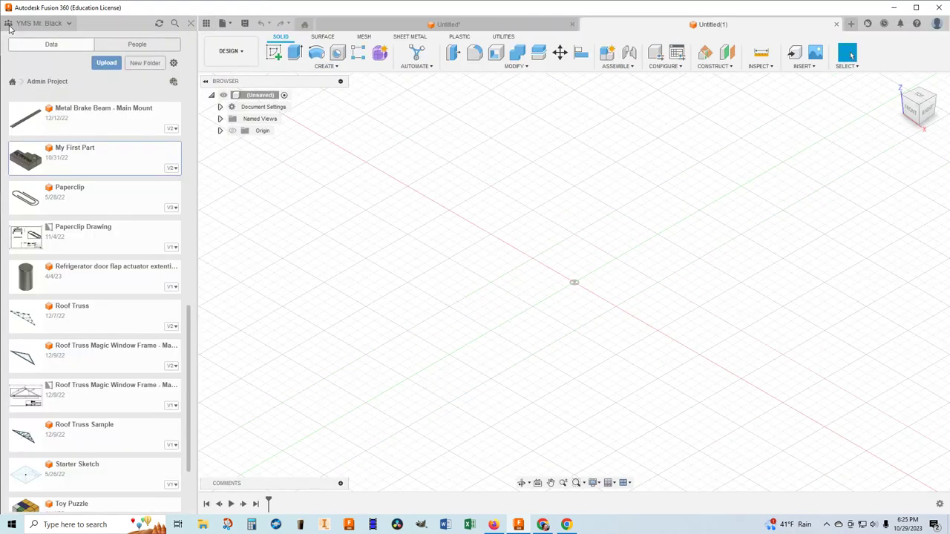
pyautogui.click(190, 25)
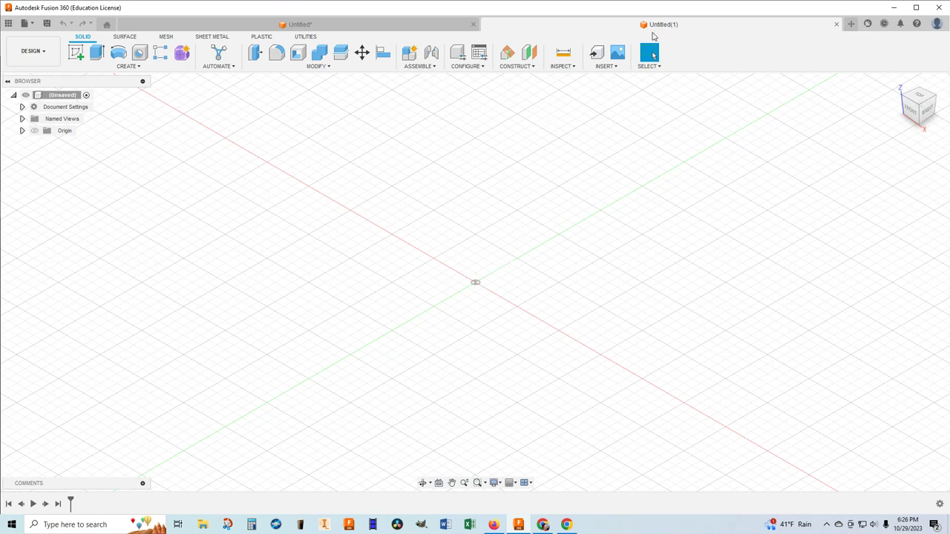
# Step: Save the blank design as 'Birdhouse' in the Admin Project
pyautogui.click(47, 25)
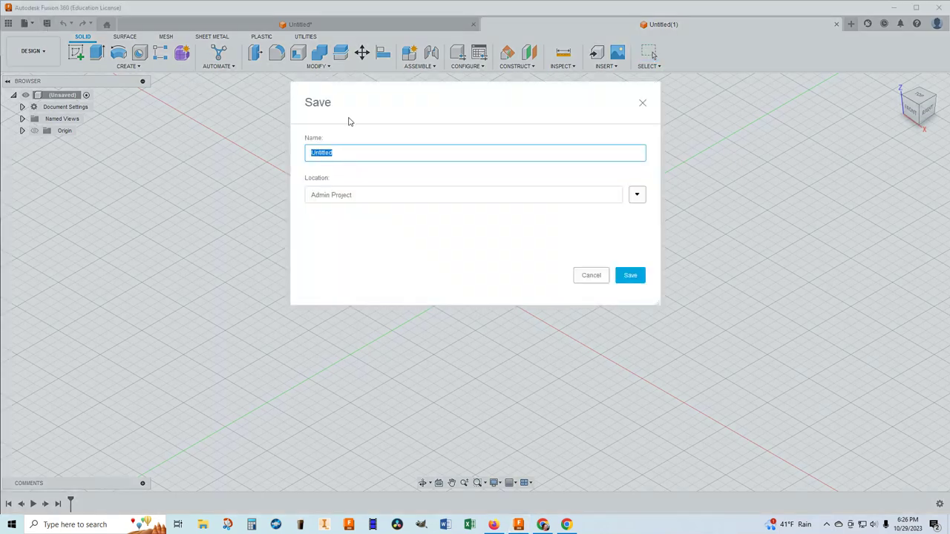
pyautogui.write('Birdhouse')
pyautogui.click(631, 276)
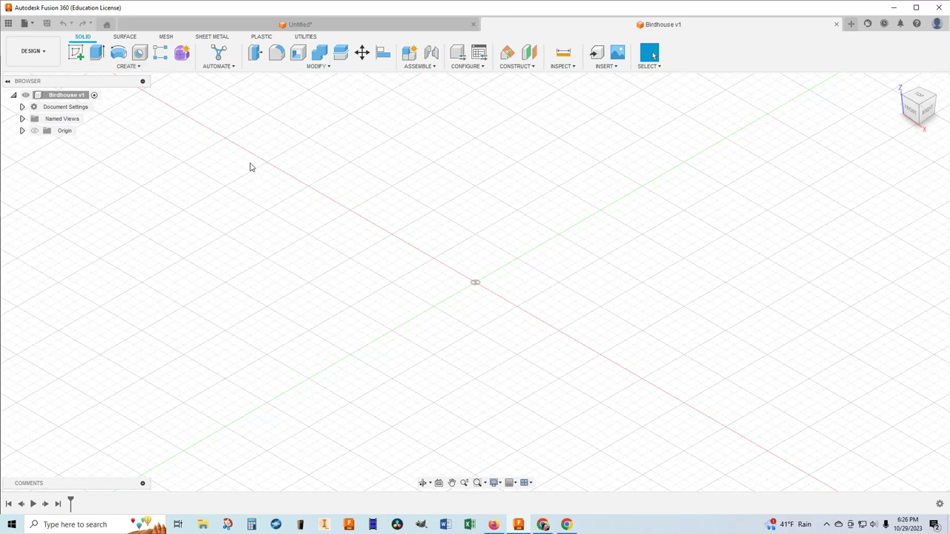
pyautogui.click(42, 133)
pyautogui.press('Escape')
pyautogui.doubleClick(74, 96)
pyautogui.press('Return')
pyautogui.click(441, 23)
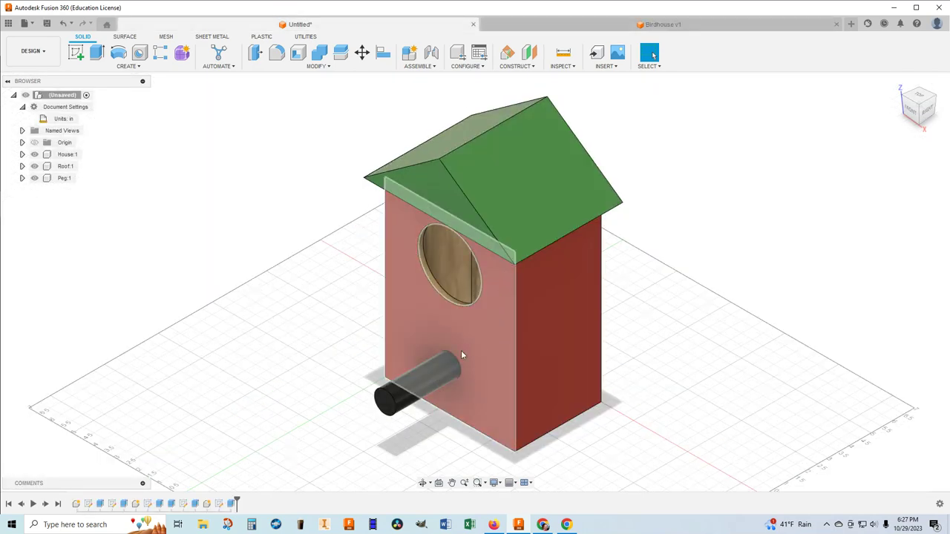
pyautogui.click(653, 24)
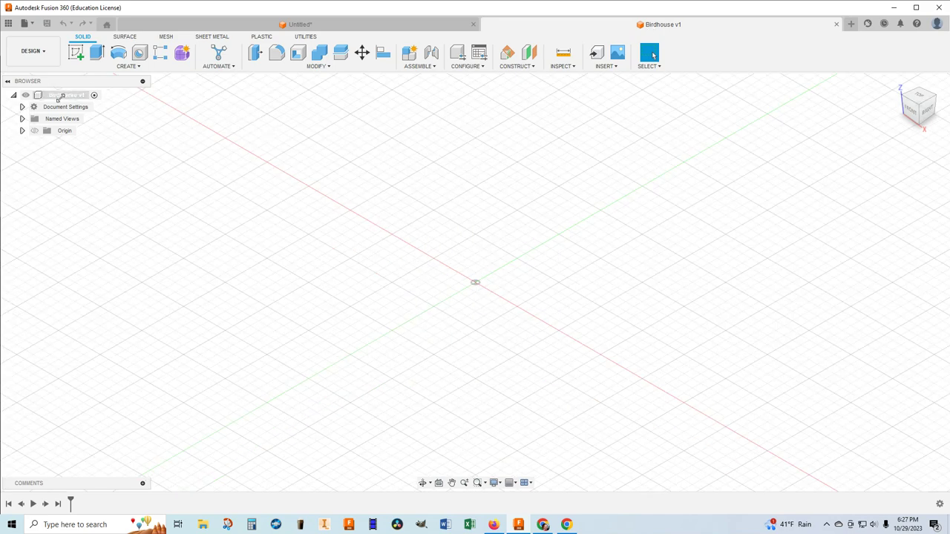
# Step: Create a new component, renaming Component1 to 'house', giving house:1
pyautogui.click(137, 69)
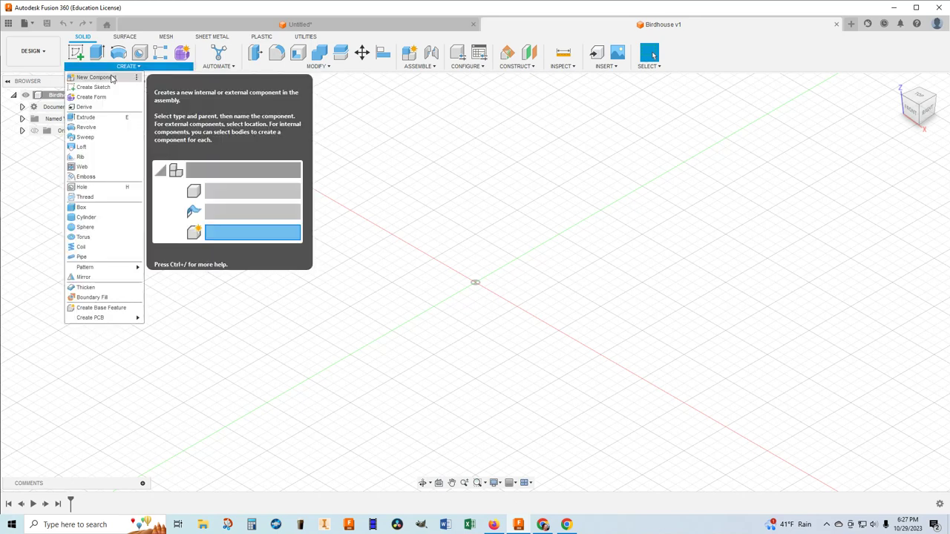
pyautogui.click(95, 77)
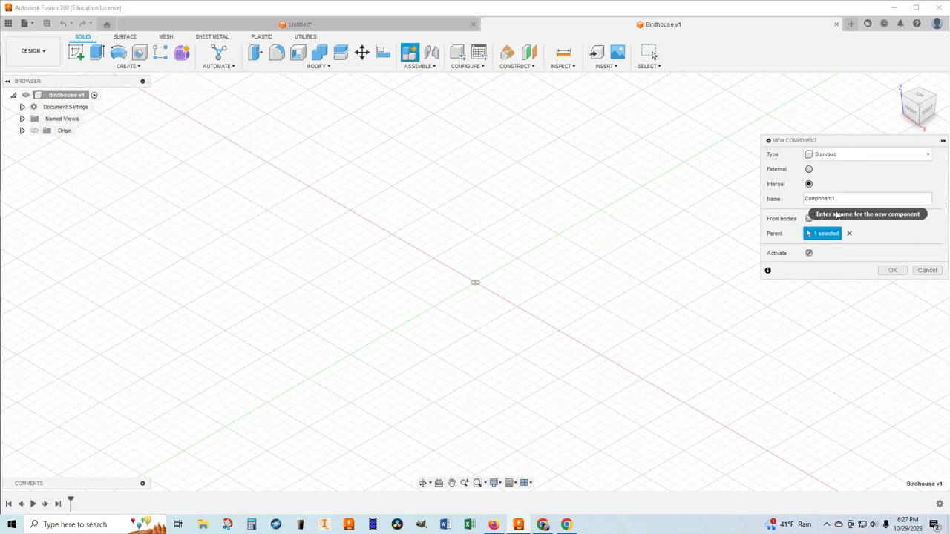
pyautogui.moveTo(855, 201); pyautogui.dragTo(795, 199)
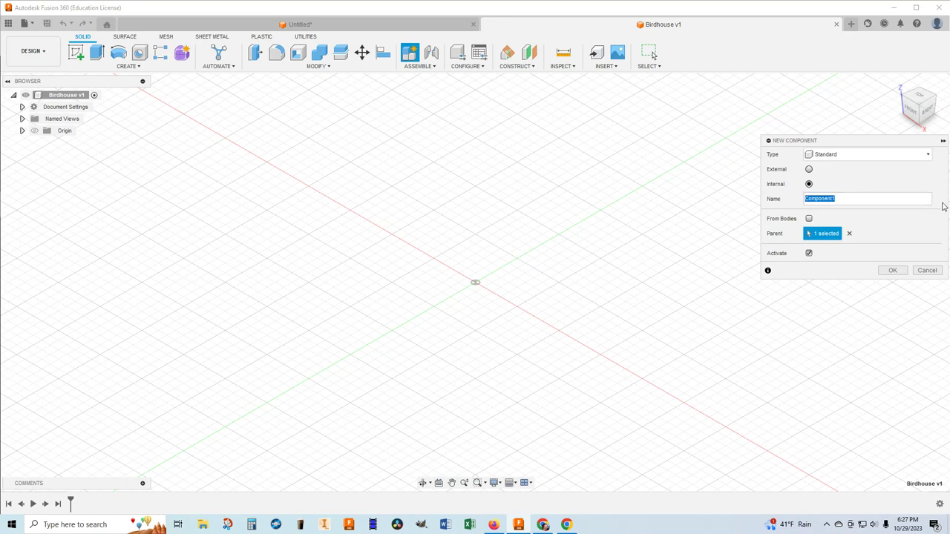
pyautogui.write('house')
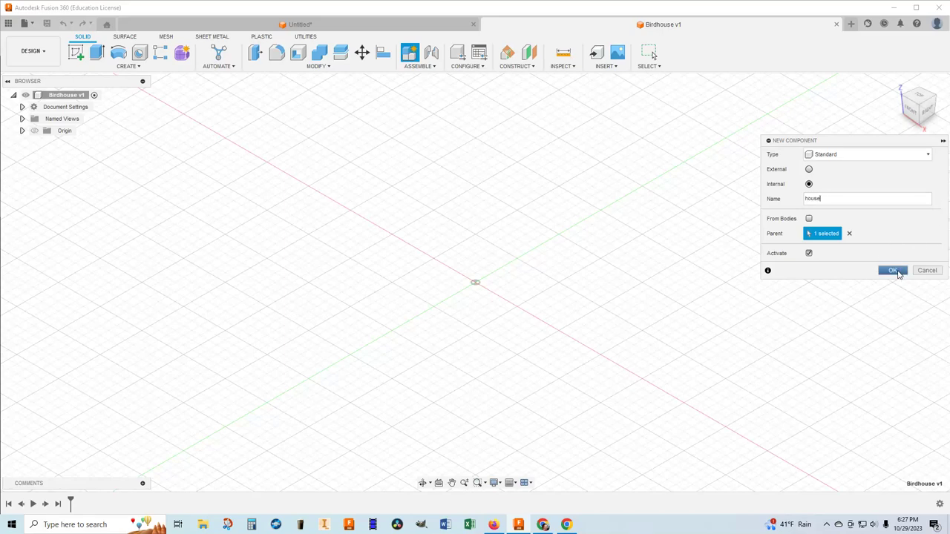
pyautogui.click(894, 271)
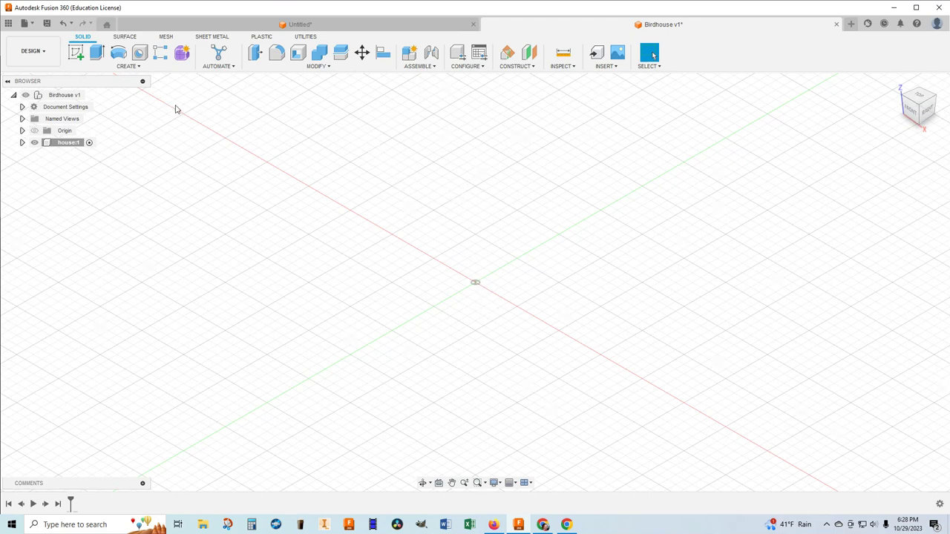
# Step: Begin a sketch on the horizontal XY origin plane, with the origin panned toward the lower left
pyautogui.click(75, 58)
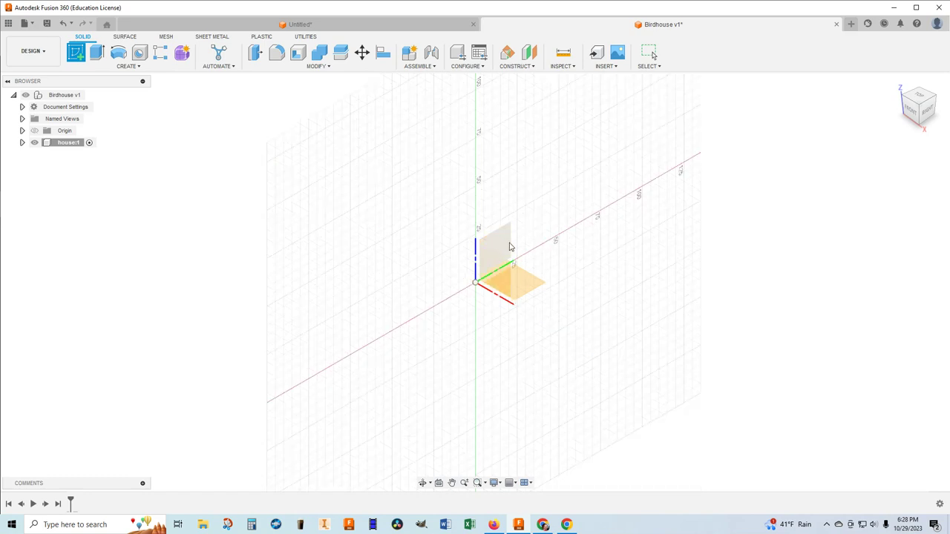
pyautogui.click(525, 286)
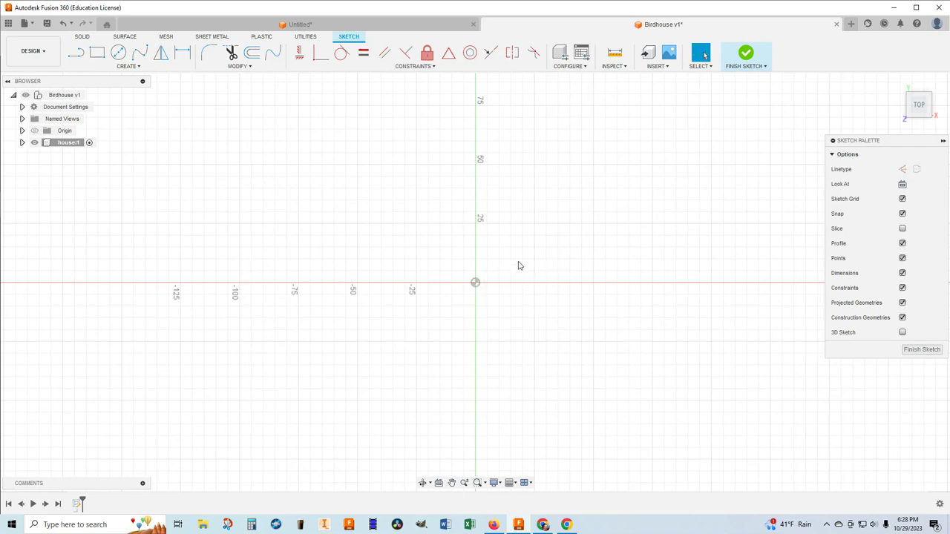
pyautogui.moveTo(589, 248)
pyautogui.mouseDown(button='middle')
pyautogui.moveTo(518, 250)
pyautogui.moveTo(465, 265)
pyautogui.moveTo(420, 310)
pyautogui.moveTo(418, 334)
pyautogui.moveTo(388, 320)
pyautogui.moveTo(374, 327)
pyautogui.mouseUp(button='middle')
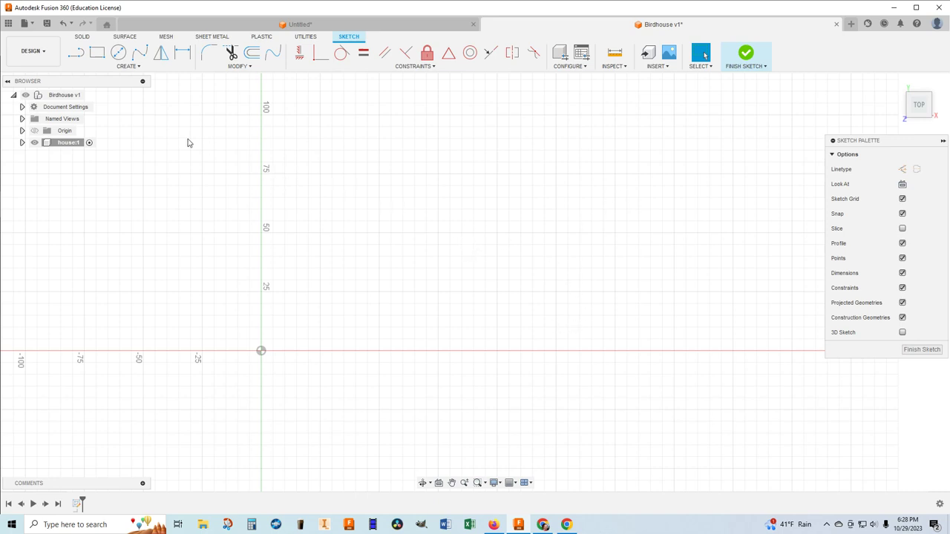
# Step: Change the document's active units from mm to Inch in Document Settings
pyautogui.click(22, 107)
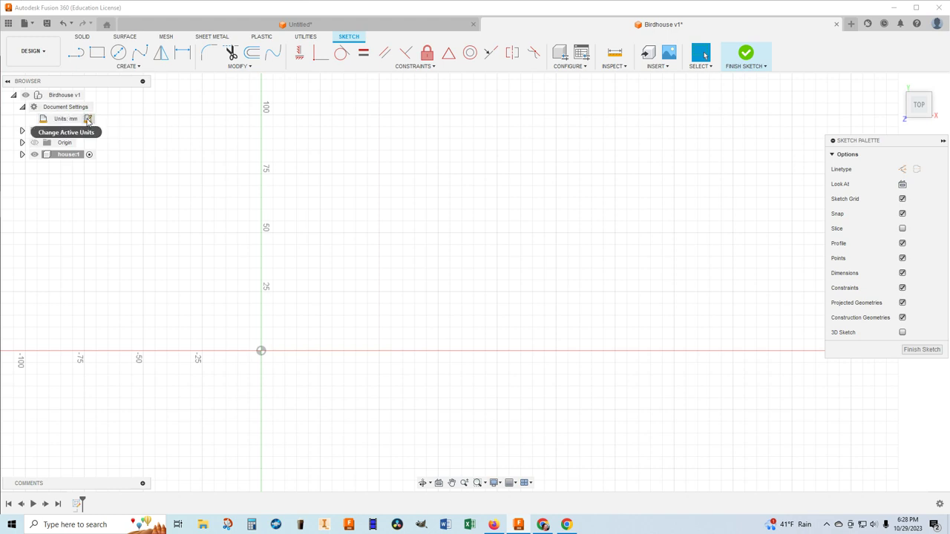
pyautogui.click(87, 120)
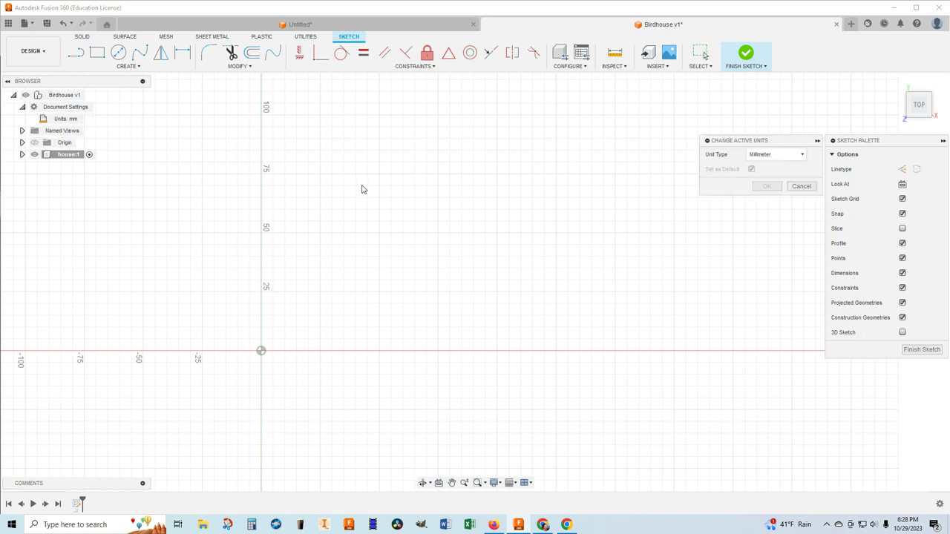
pyautogui.click(797, 156)
pyautogui.click(769, 197)
pyautogui.click(769, 188)
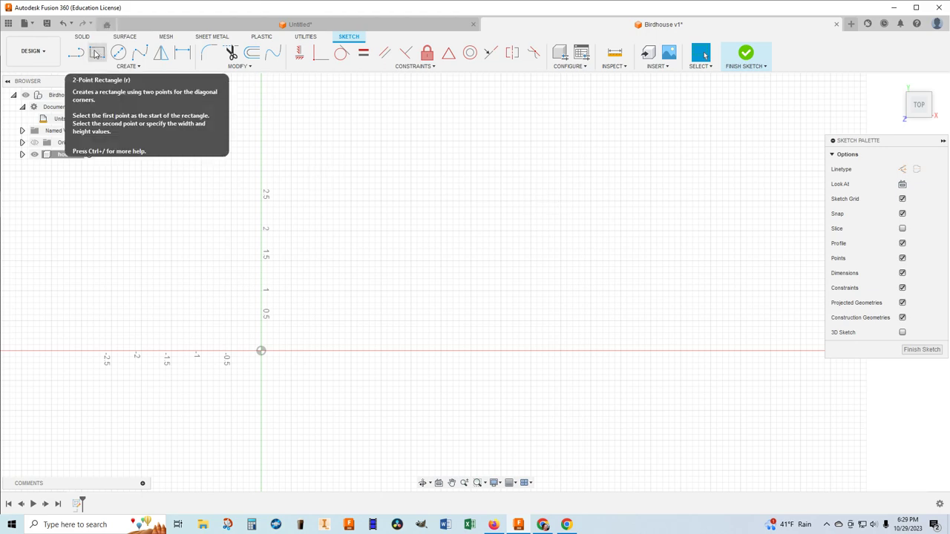
# Step: Draw a 2-point rectangle from the origin, 6 in wide and 4 in high
pyautogui.click(97, 54)
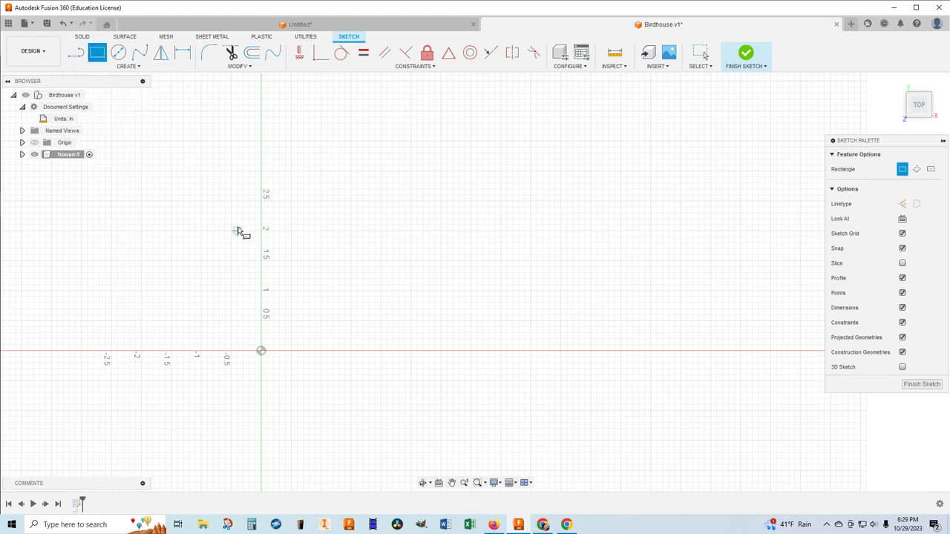
pyautogui.click(262, 352)
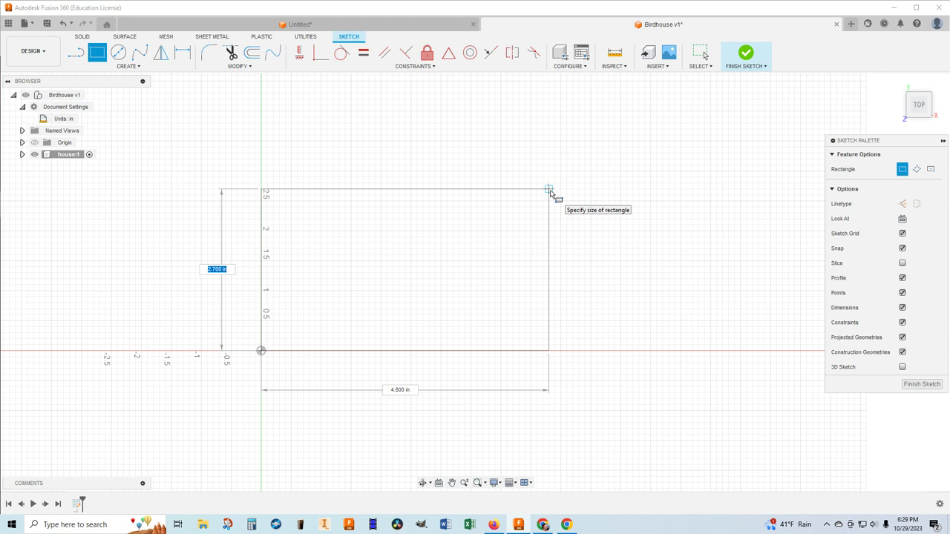
pyautogui.write('4')
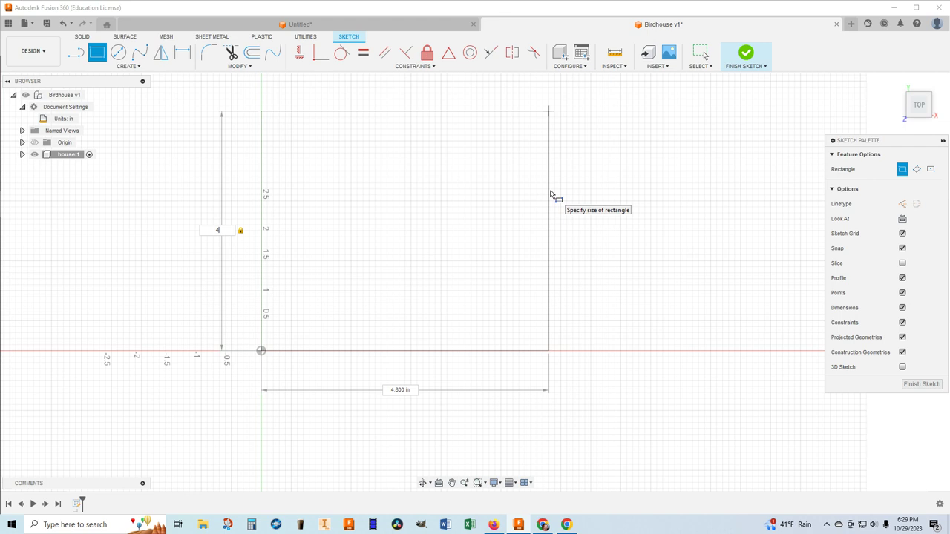
pyautogui.press('Tab')
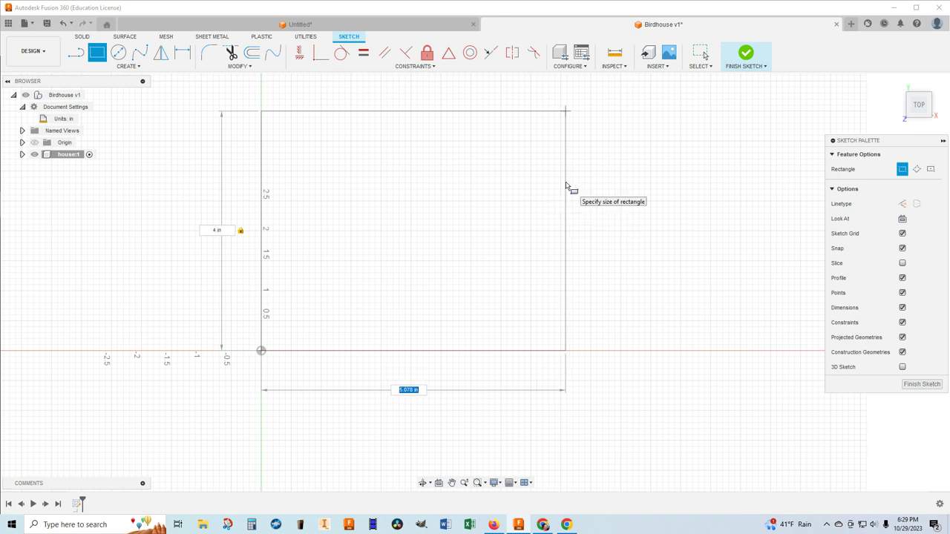
pyautogui.write('6')
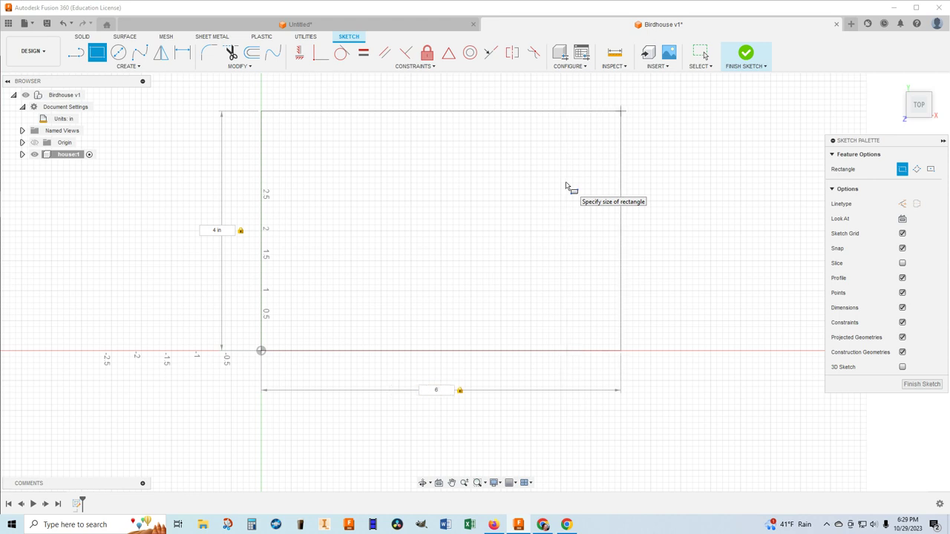
pyautogui.press('Return')
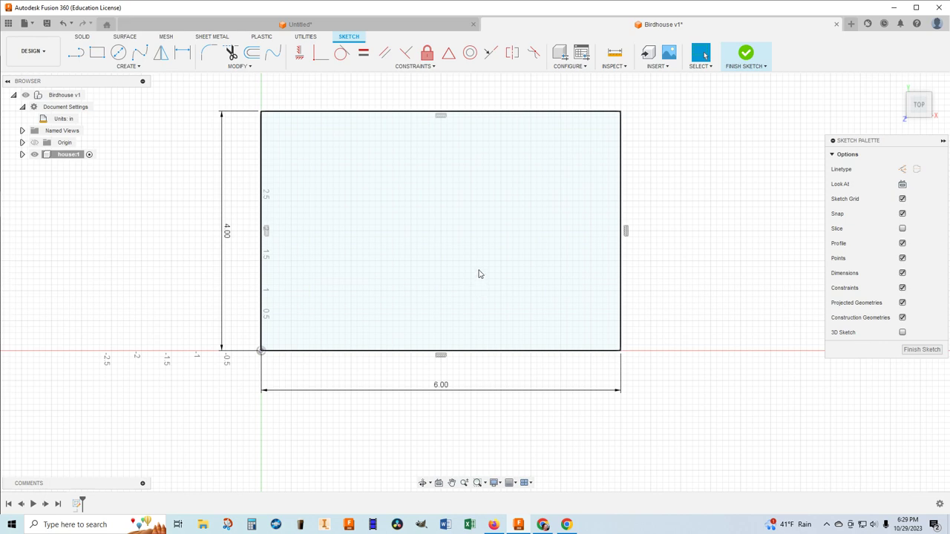
pyautogui.scroll(3, 479, 275)
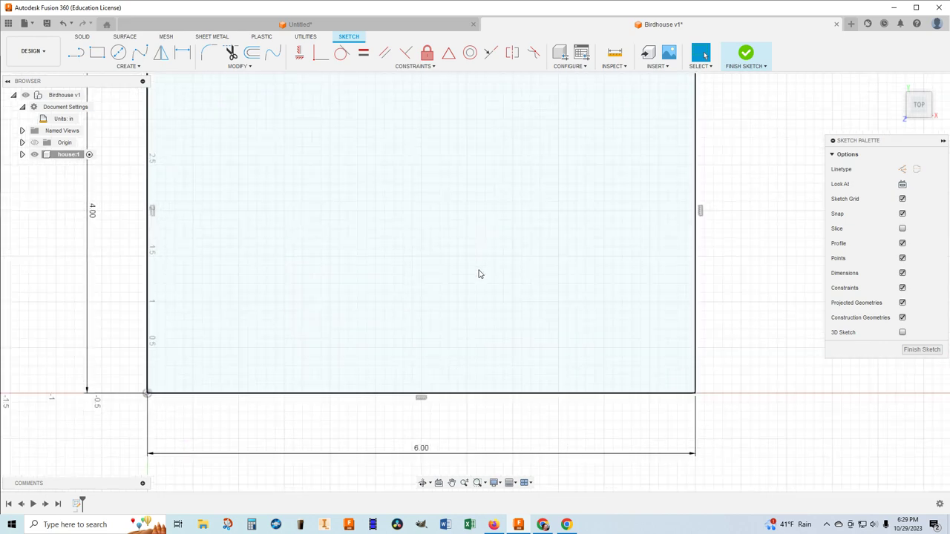
pyautogui.scroll(-4, 478, 275)
pyautogui.scroll(2, 451, 186)
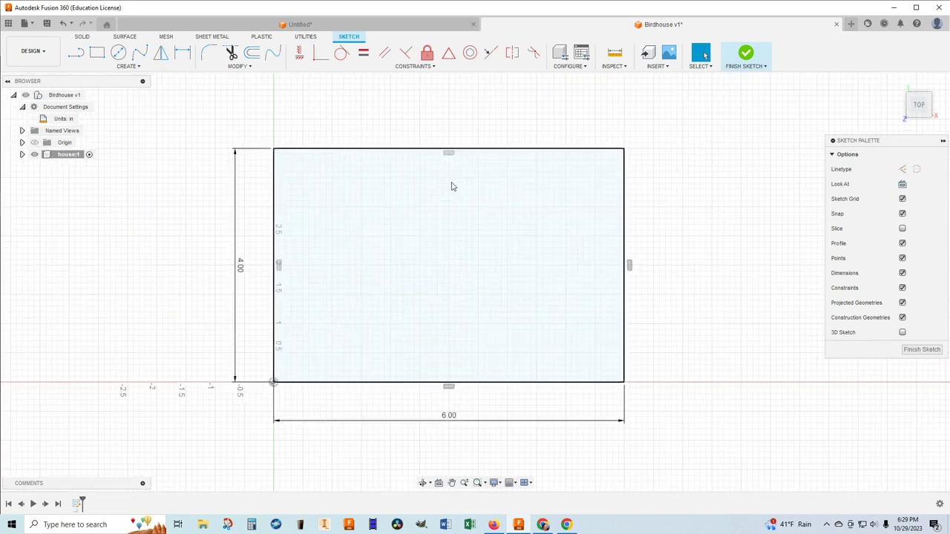
pyautogui.scroll(1, 452, 186)
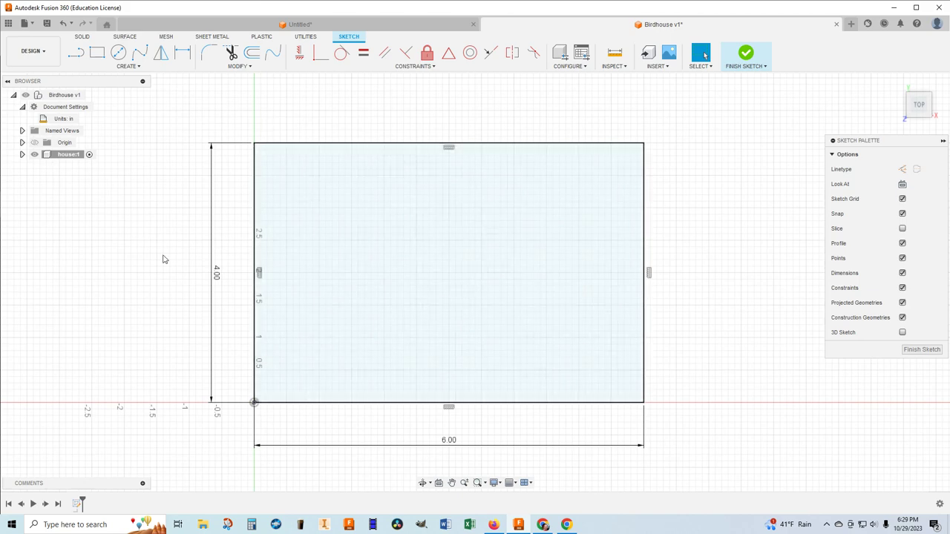
# Step: Finish the rectangle sketch and show it in the ViewCube's isometric home view
pyautogui.click(746, 54)
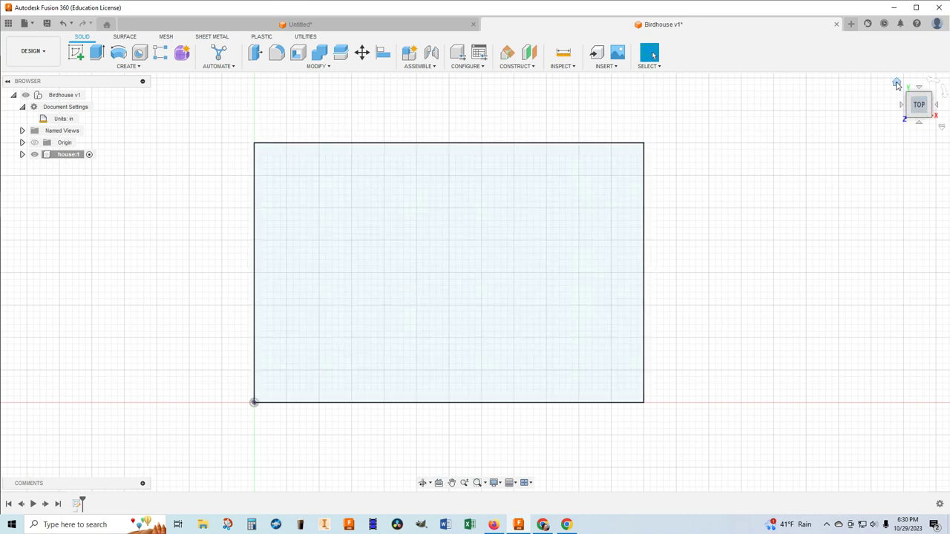
pyautogui.click(897, 83)
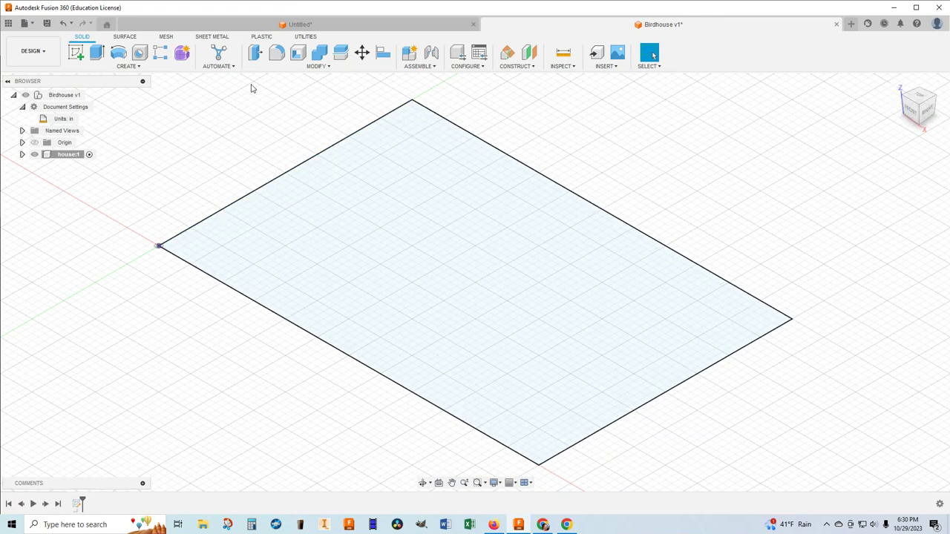
# Step: Extrude the 6 by 4 in rectangle upward 0.25 in into a solid base plate
pyautogui.click(97, 54)
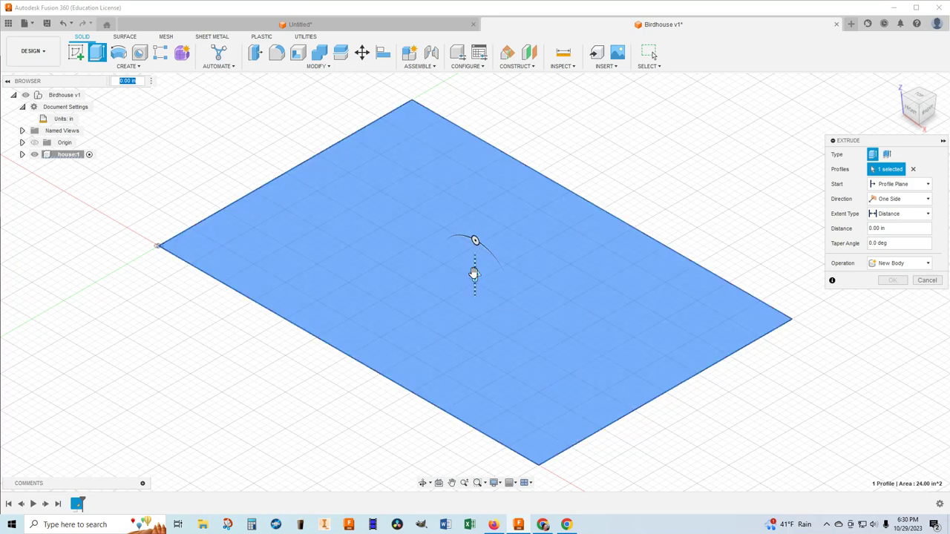
pyautogui.moveTo(475, 276); pyautogui.dragTo(475, 259)
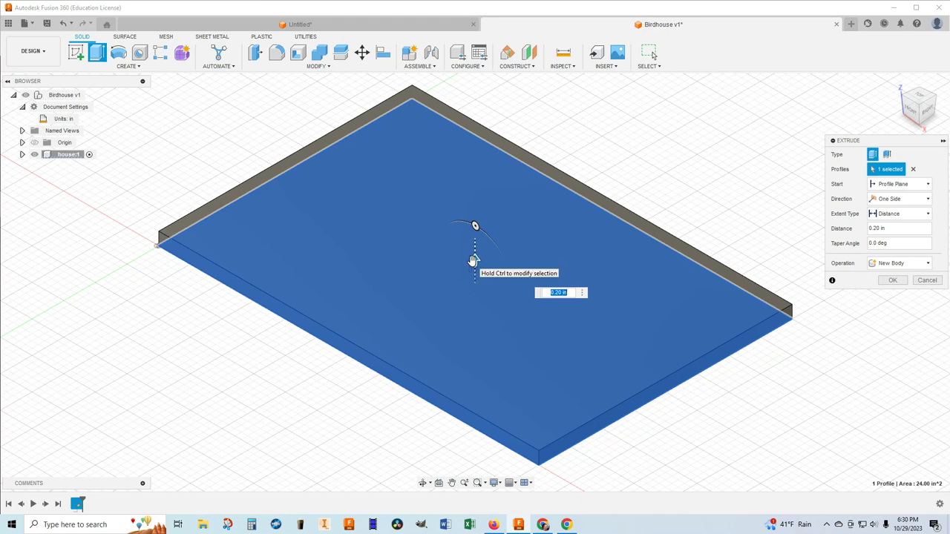
pyautogui.press('BackSpace')
pyautogui.write('.25')
pyautogui.press('Return')
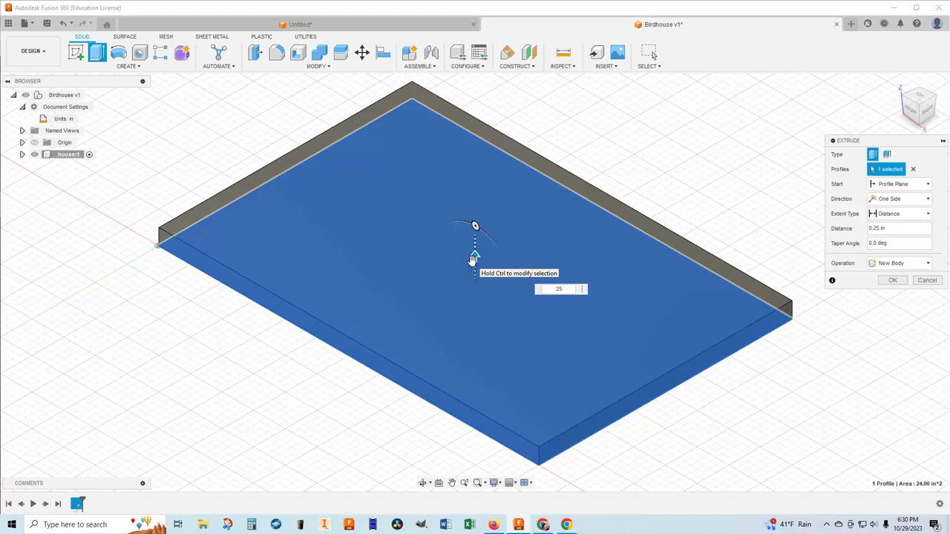
pyautogui.press('Return')
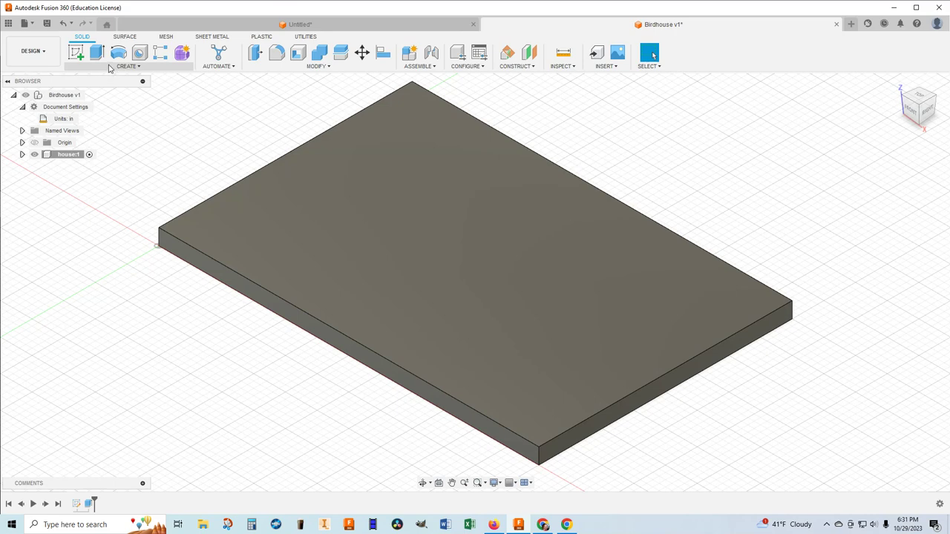
# Step: Start a sketch on the base plate's top face and pan it into view
pyautogui.click(76, 56)
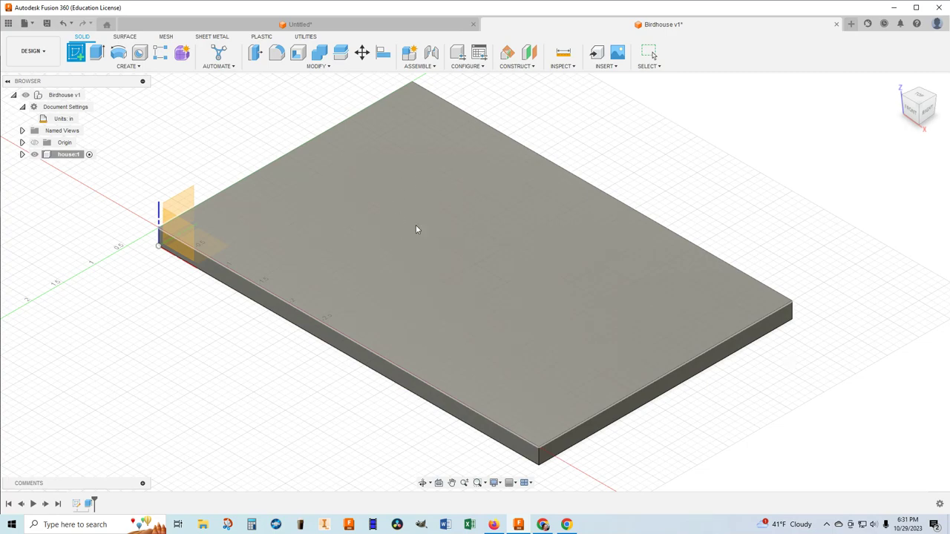
pyautogui.click(460, 228)
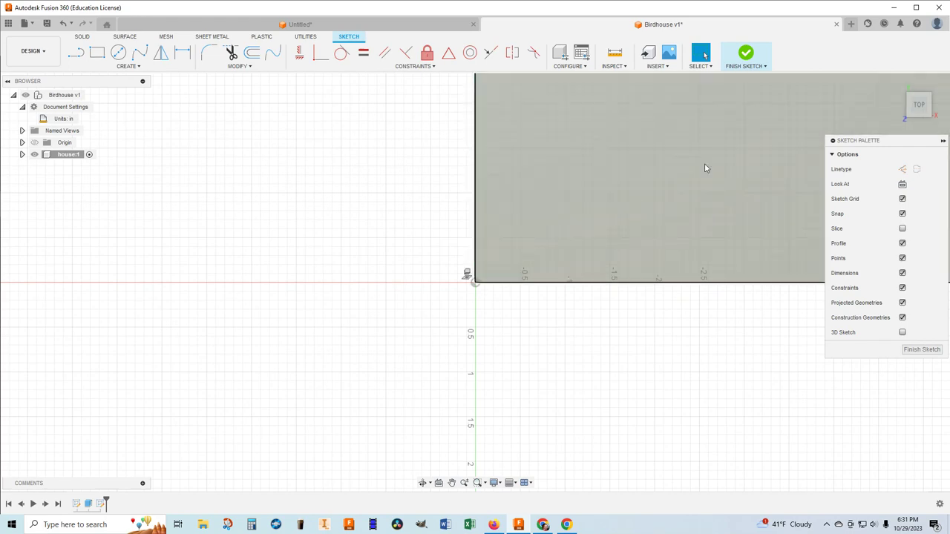
pyautogui.moveTo(706, 165)
pyautogui.mouseDown(button='middle')
pyautogui.moveTo(483, 275)
pyautogui.moveTo(450, 339)
pyautogui.moveTo(431, 334)
pyautogui.mouseUp(button='middle')
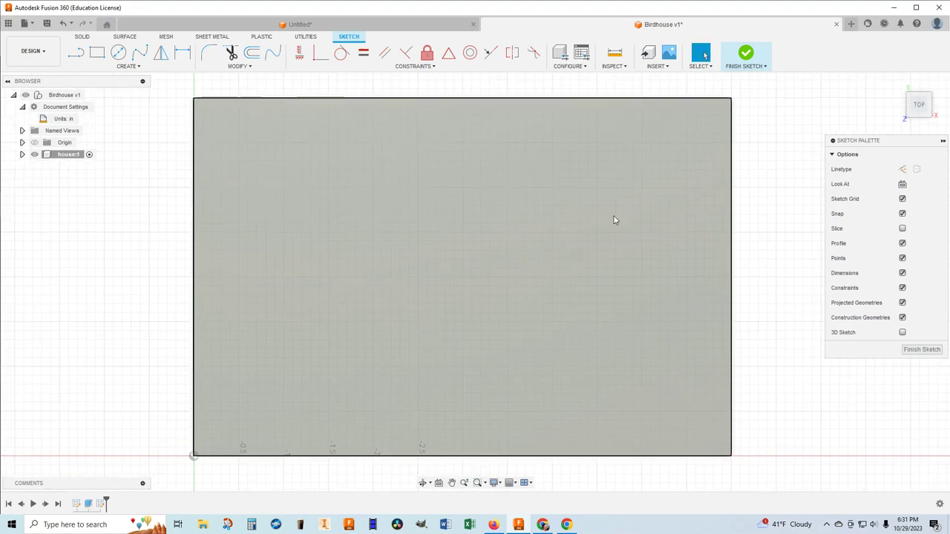
pyautogui.scroll(1, 614, 220)
pyautogui.scroll(-2, 605, 220)
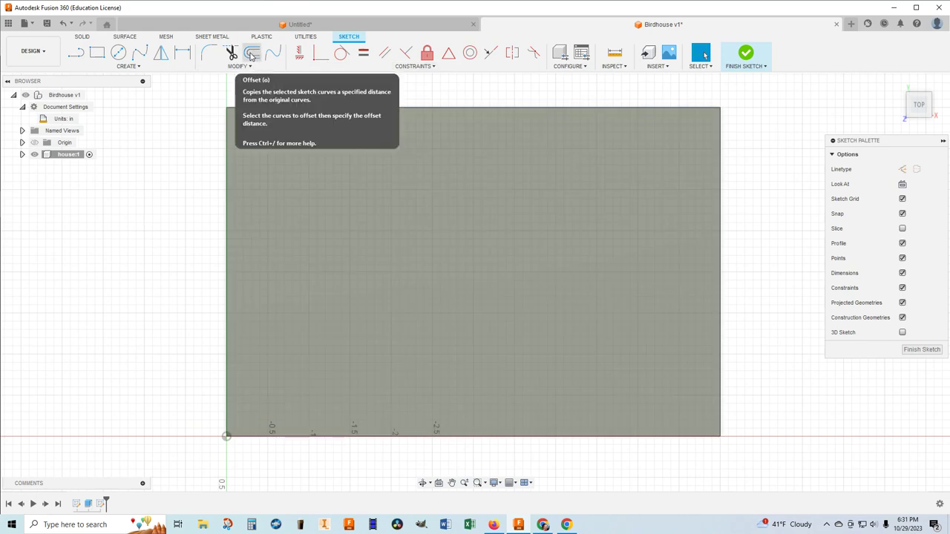
# Step: Offset the plate outline inward by 0.25 in, creating an inner rectangle
pyautogui.click(251, 54)
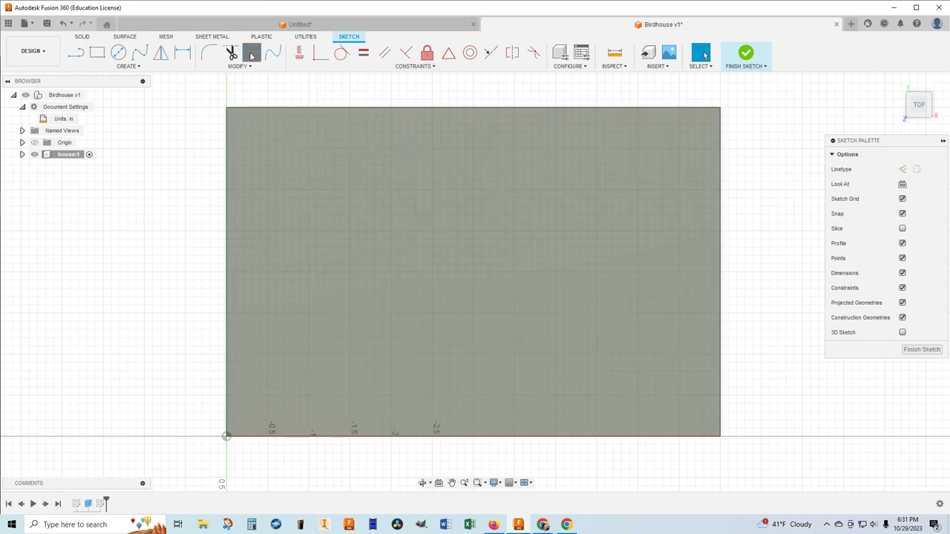
pyautogui.click(321, 109)
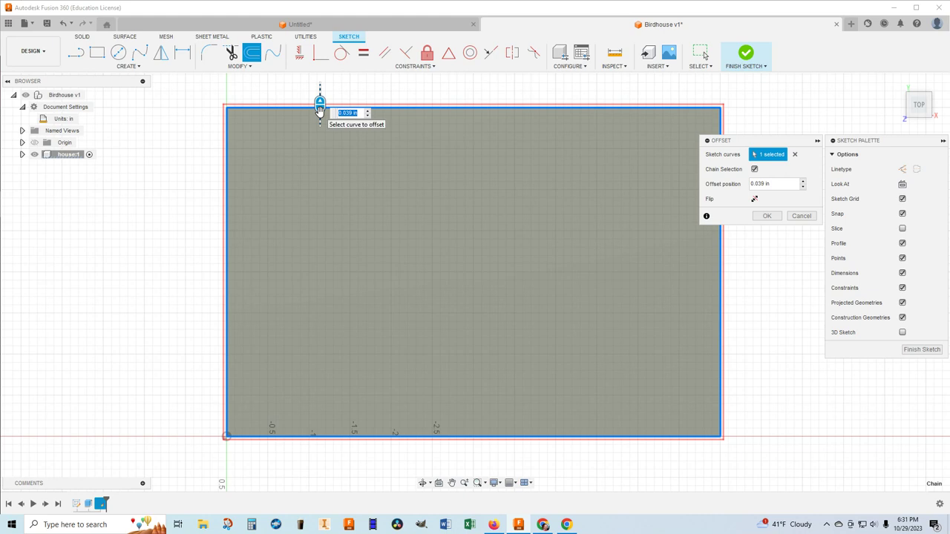
pyautogui.moveTo(319, 111); pyautogui.dragTo(326, 142)
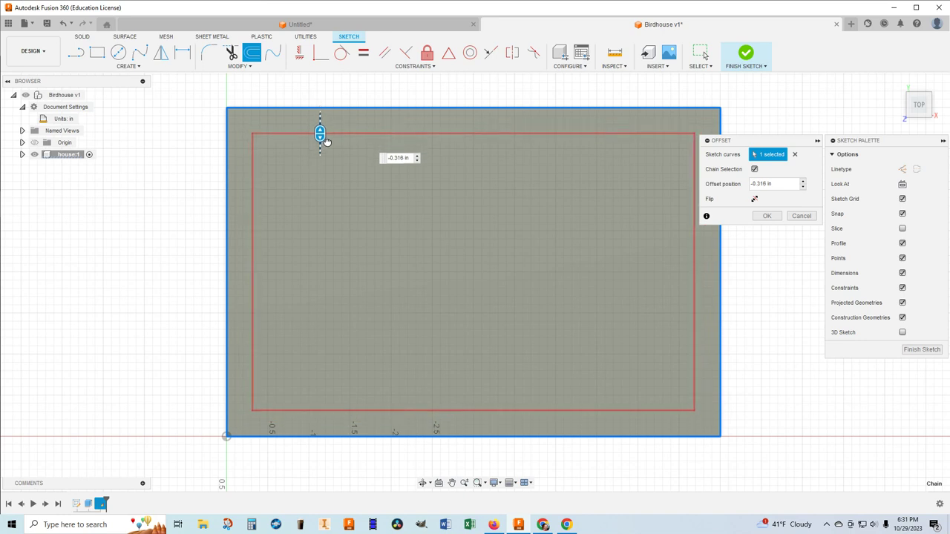
pyautogui.click(389, 158)
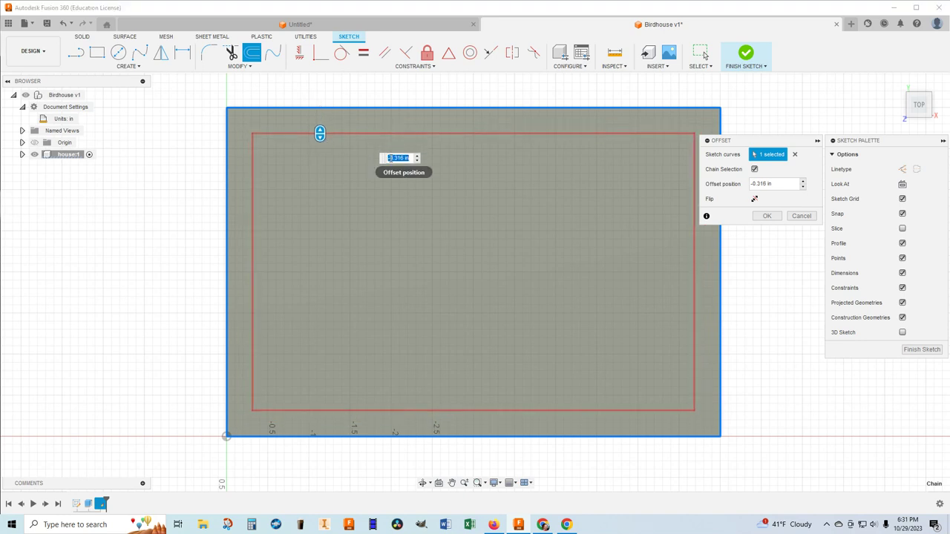
pyautogui.click(397, 158)
pyautogui.moveTo(397, 158); pyautogui.dragTo(413, 159)
pyautogui.write('25')
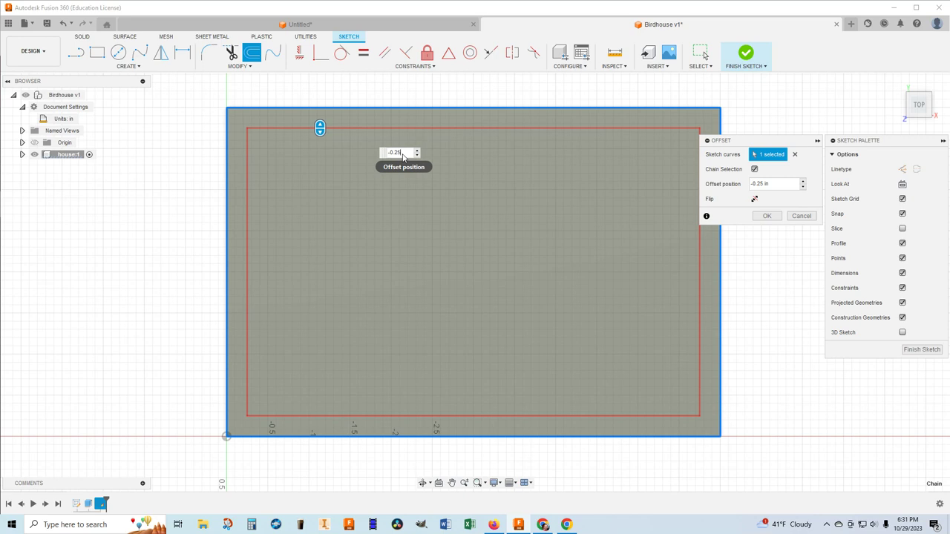
pyautogui.click(766, 218)
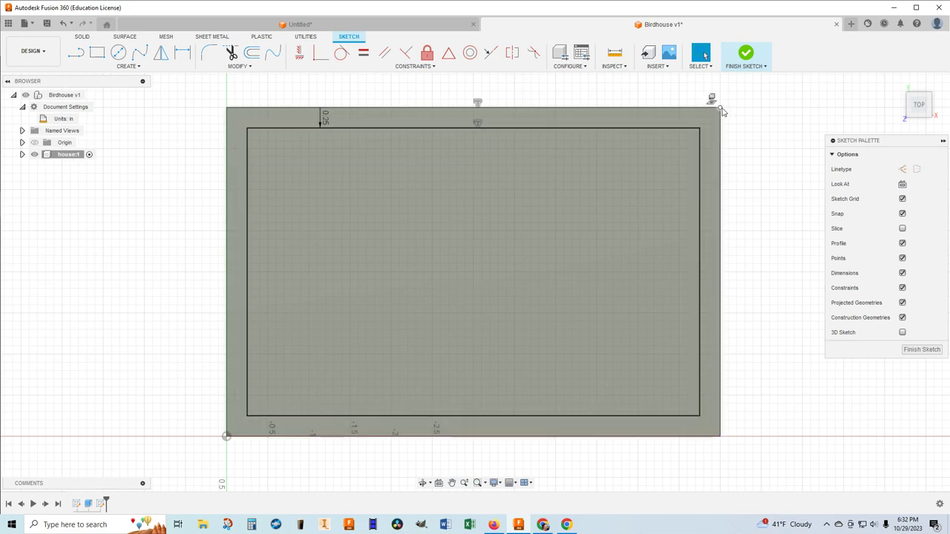
# Step: Finish the offset sketch and expand house:1's Sketches folder to show Sketch1 and Sketch2
pyautogui.click(746, 56)
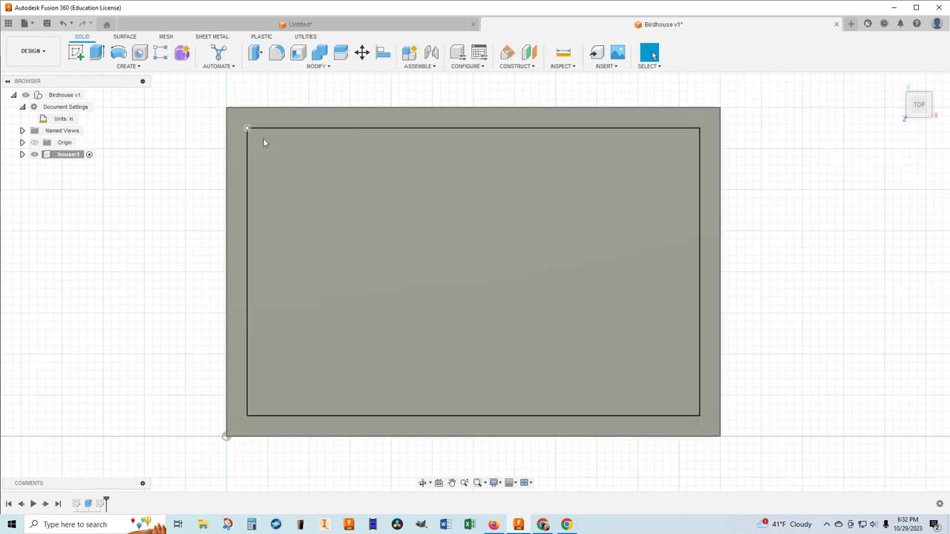
pyautogui.click(22, 155)
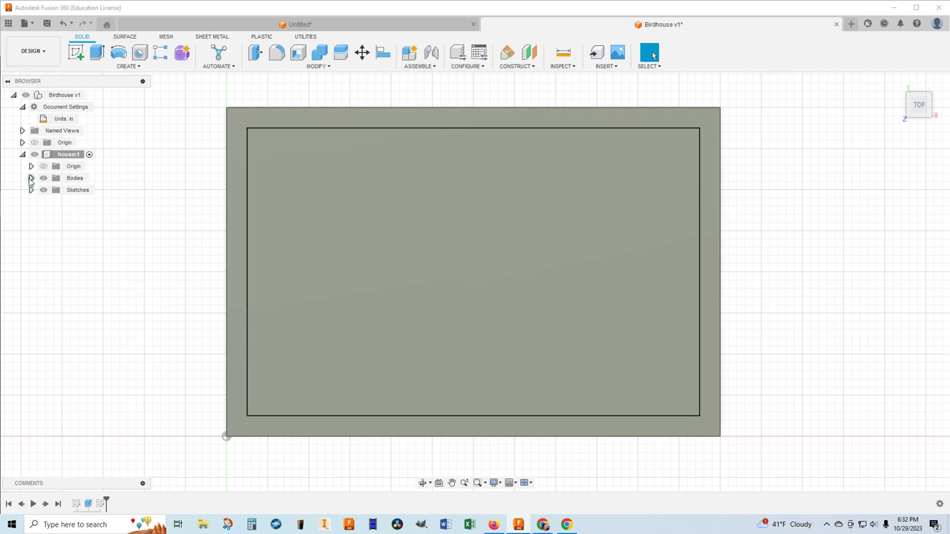
pyautogui.click(31, 178)
pyautogui.click(31, 178)
pyautogui.click(32, 190)
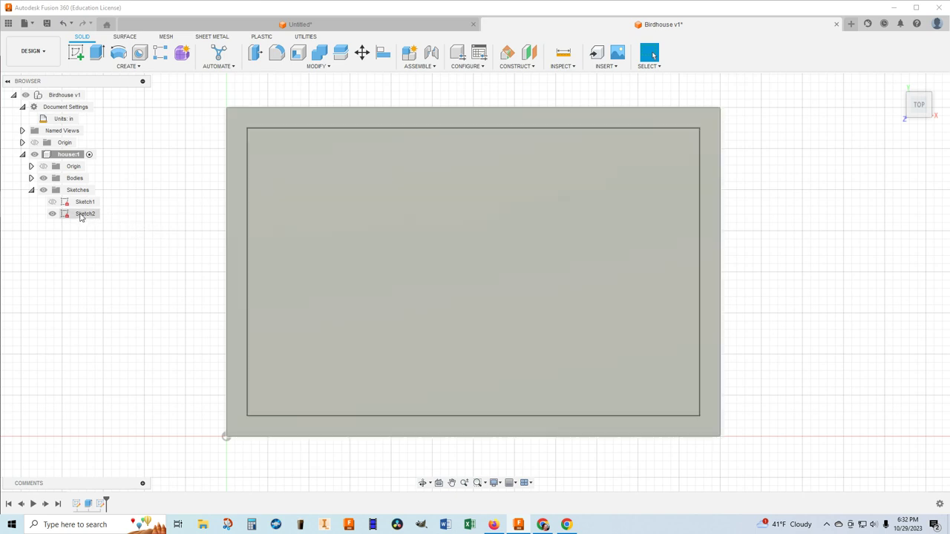
pyautogui.doubleClick(82, 215)
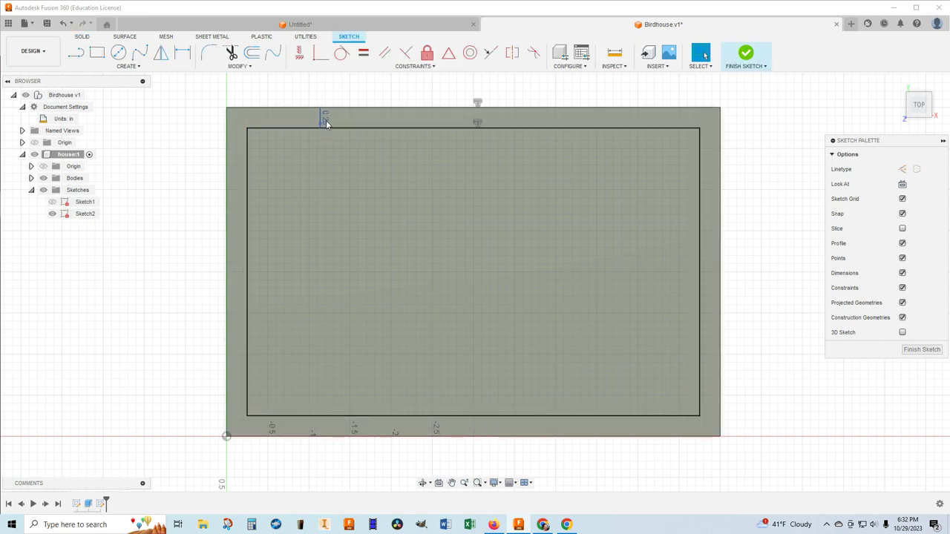
pyautogui.doubleClick(325, 119)
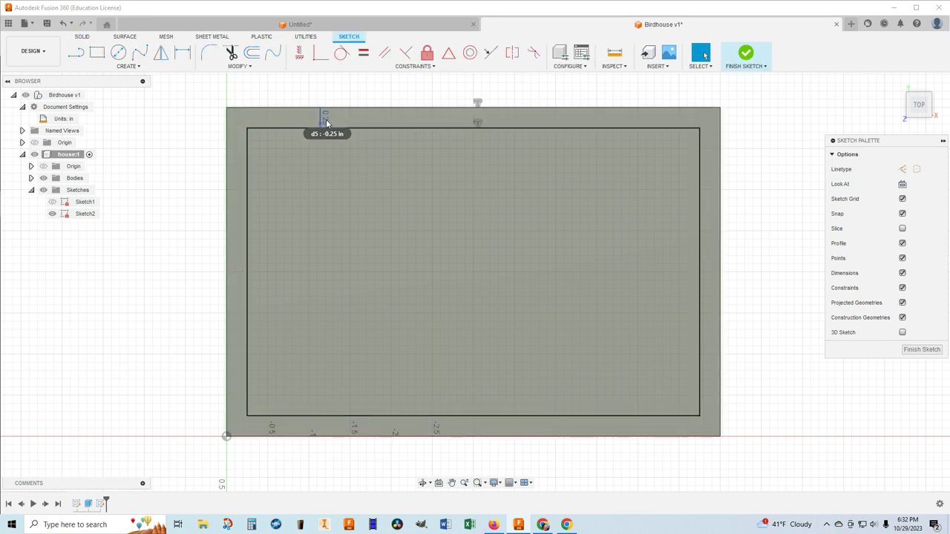
pyautogui.press('Return')
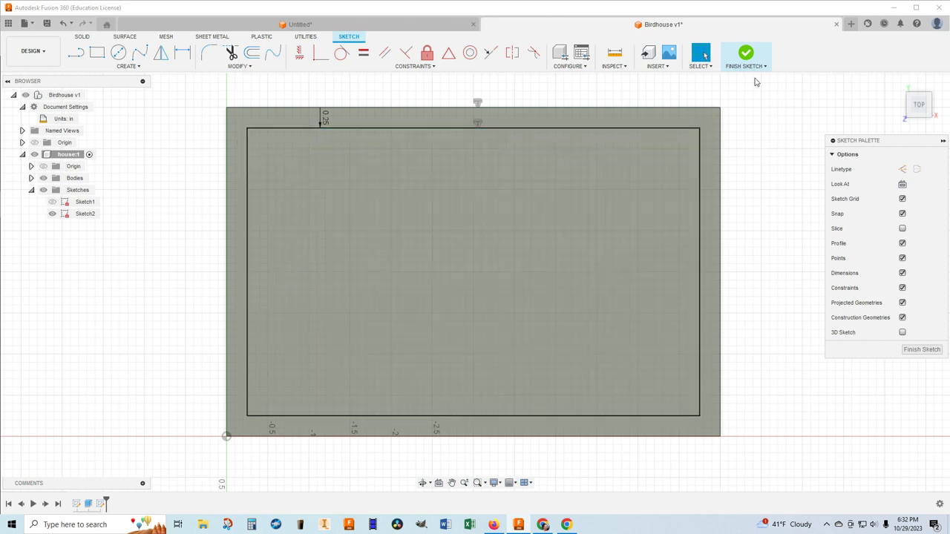
pyautogui.click(746, 53)
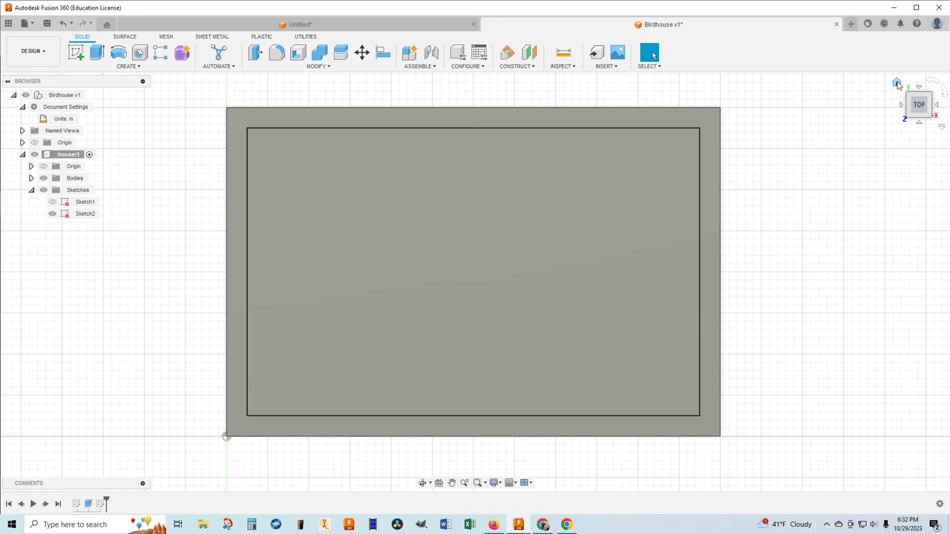
# Step: Return to the home view, centre the plate on screen and start a new extrusion
pyautogui.click(897, 83)
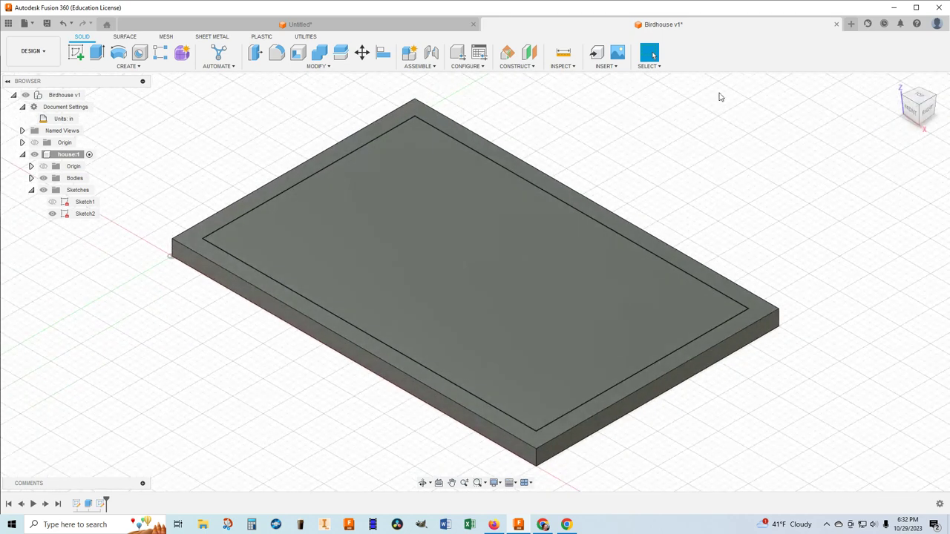
pyautogui.scroll(4, 290, 127)
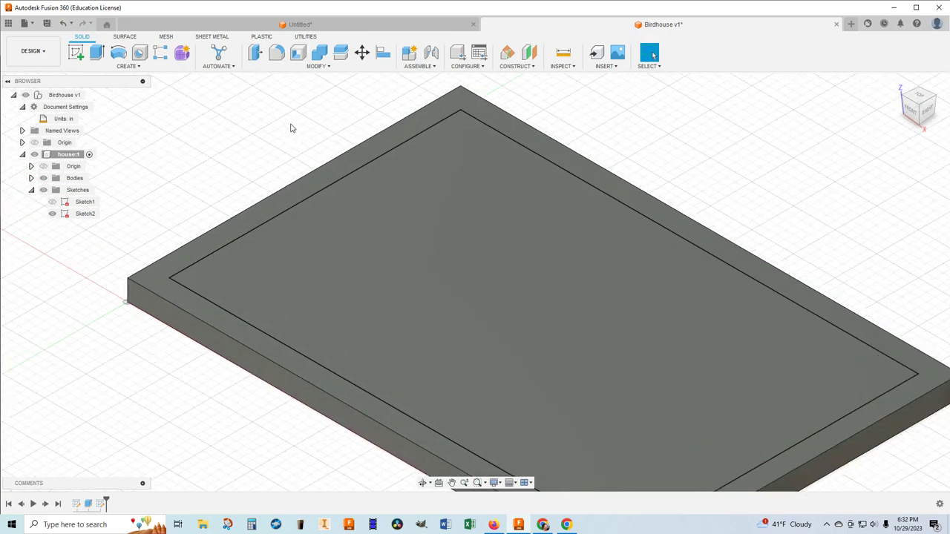
pyautogui.scroll(-3, 281, 127)
pyautogui.scroll(-3, 281, 127)
pyautogui.moveTo(283, 123); pyautogui.dragTo(405, 297, button='middle')
pyautogui.scroll(-2, 310, 212)
pyautogui.scroll(-1, 399, 286)
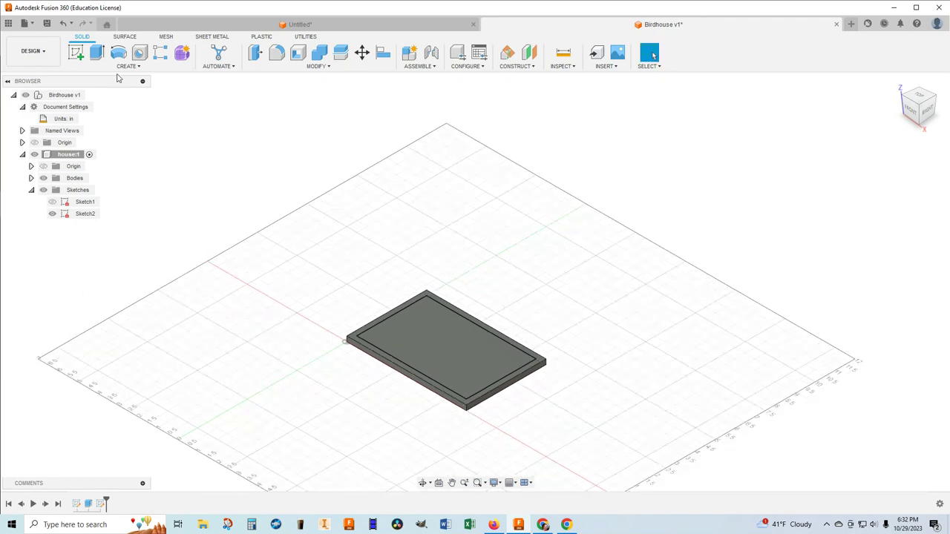
pyautogui.click(99, 54)
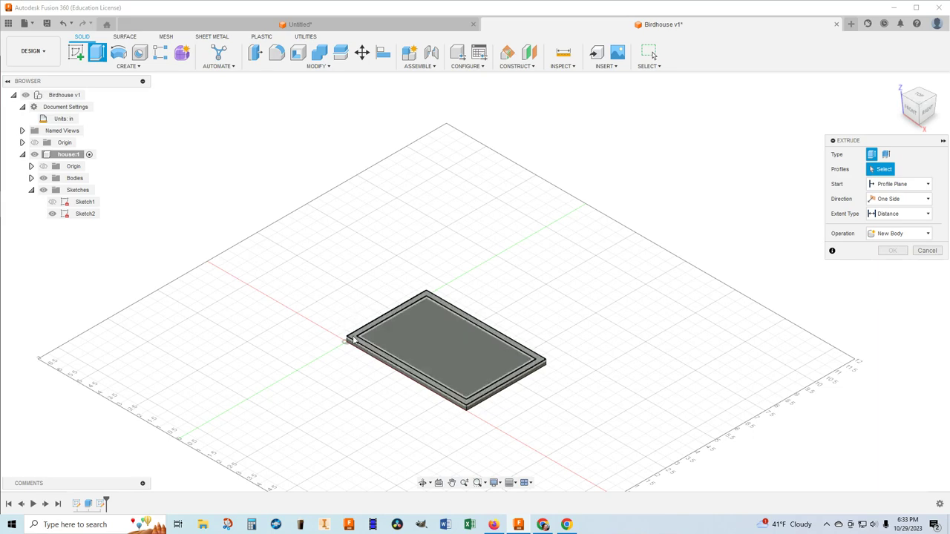
# Step: Extrude Sketch2's outer ring profile 7.75 in upward, joined to the base, as walls
pyautogui.click(349, 337)
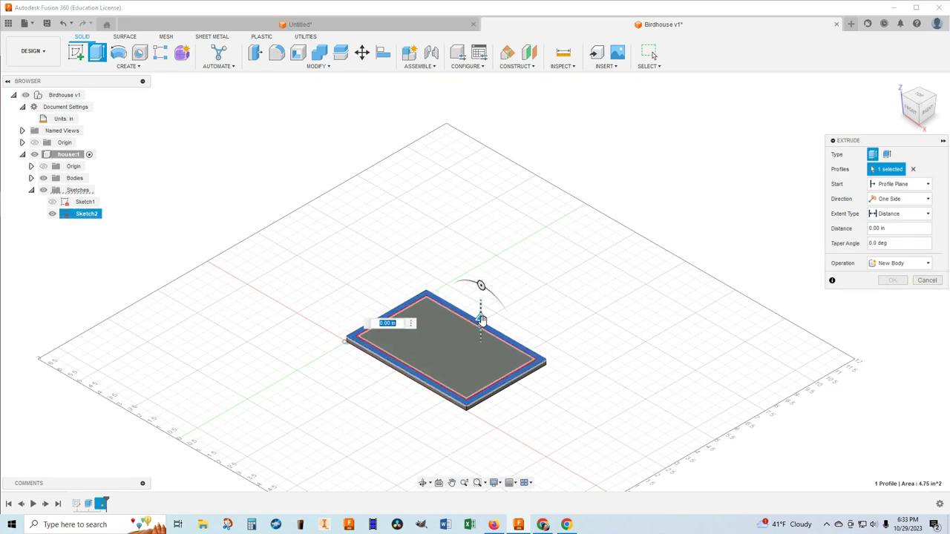
pyautogui.moveTo(481, 319); pyautogui.dragTo(481, 275)
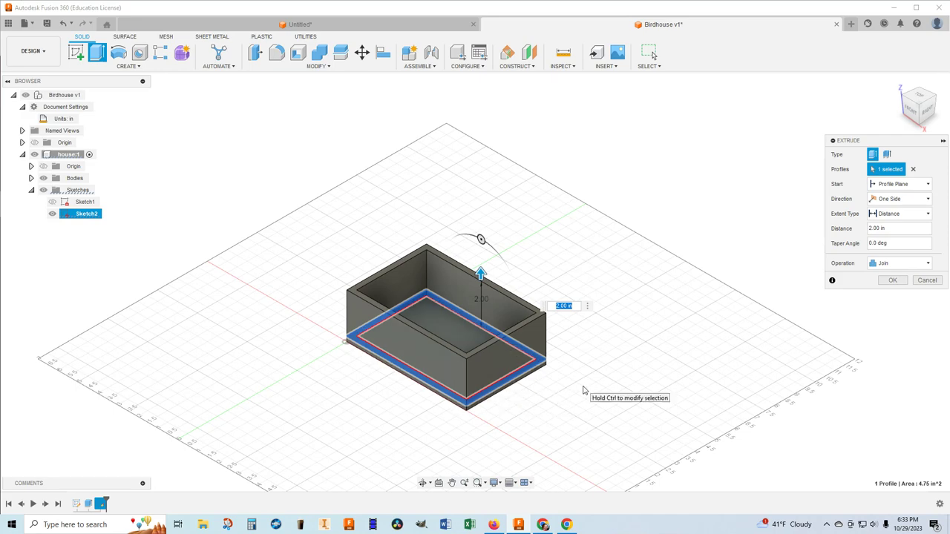
pyautogui.write('7.75')
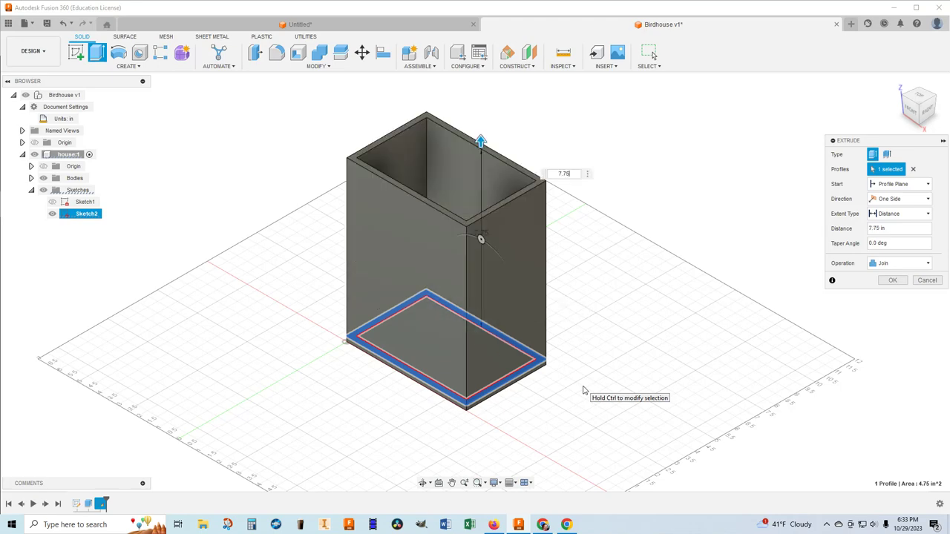
pyautogui.click(891, 280)
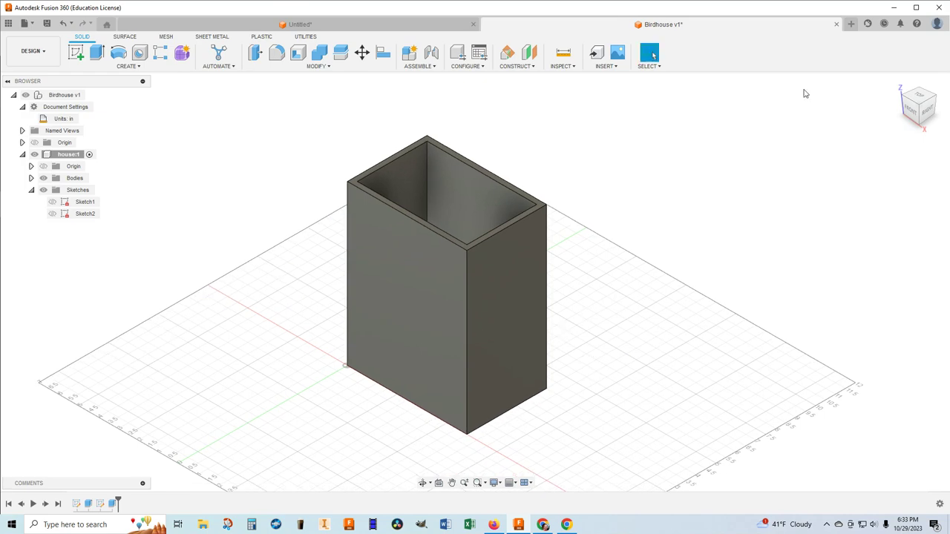
# Step: Look into the box, return to the home isometric view and start a new sketch
pyautogui.moveTo(475, 282)
pyautogui.keyDown('shift'); pyautogui.mouseDown(button='middle')
pyautogui.moveTo(483, 215)
pyautogui.moveTo(486, 260)
pyautogui.moveTo(475, 223)
pyautogui.moveTo(475, 282)
pyautogui.mouseUp(button='middle'); pyautogui.keyUp('shift')
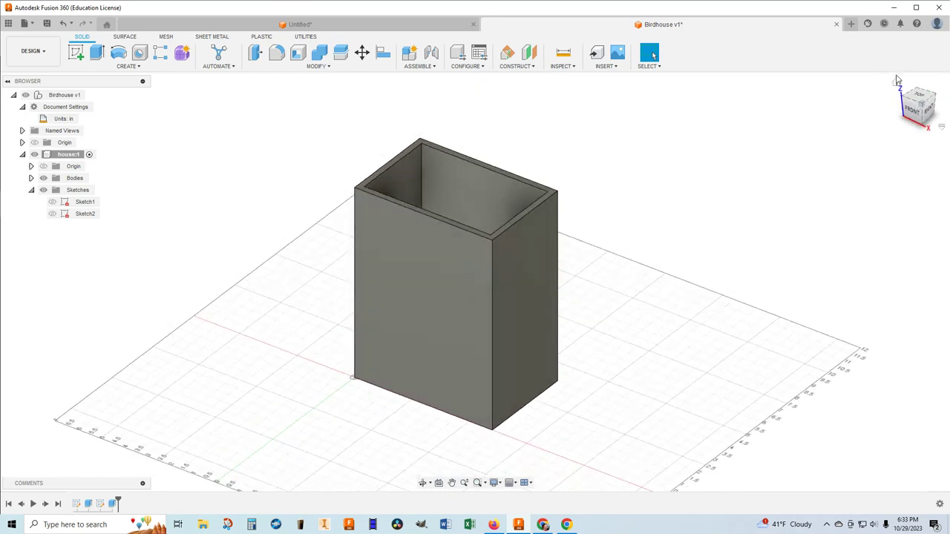
pyautogui.click(898, 83)
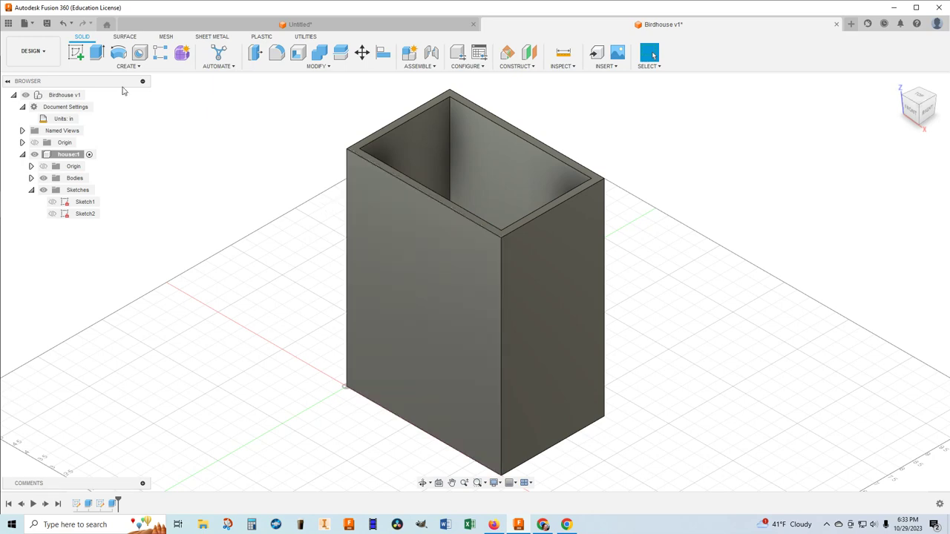
pyautogui.click(76, 54)
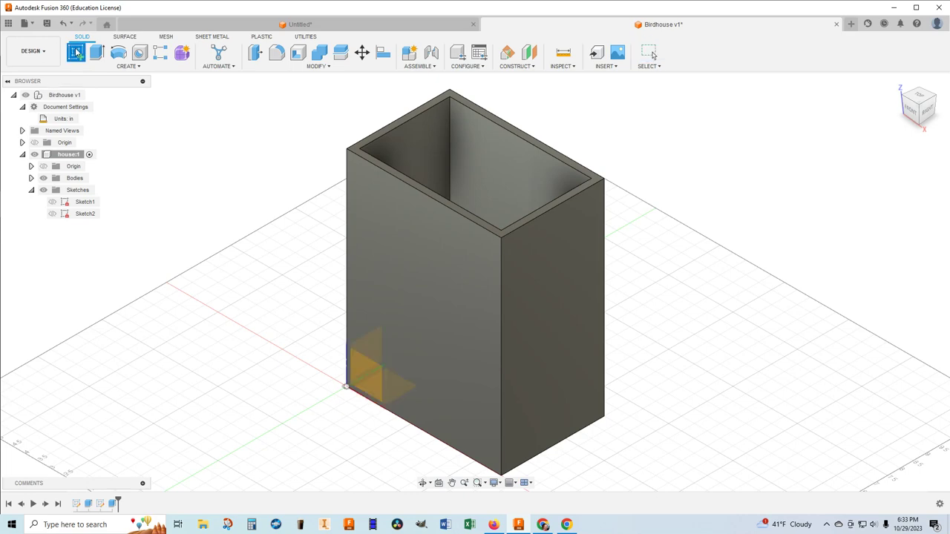
pyautogui.click(436, 265)
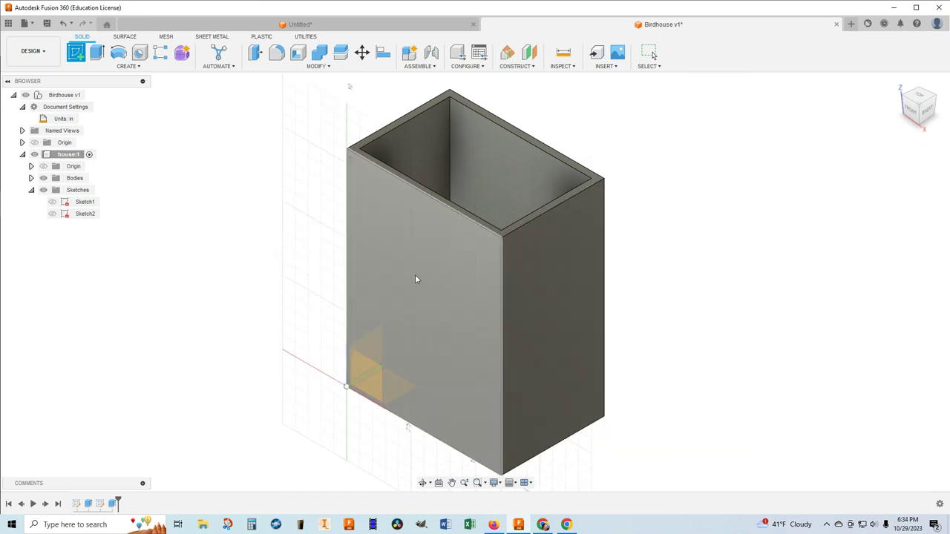
# Step: Place the new sketch on the box's front face
pyautogui.click(418, 272)
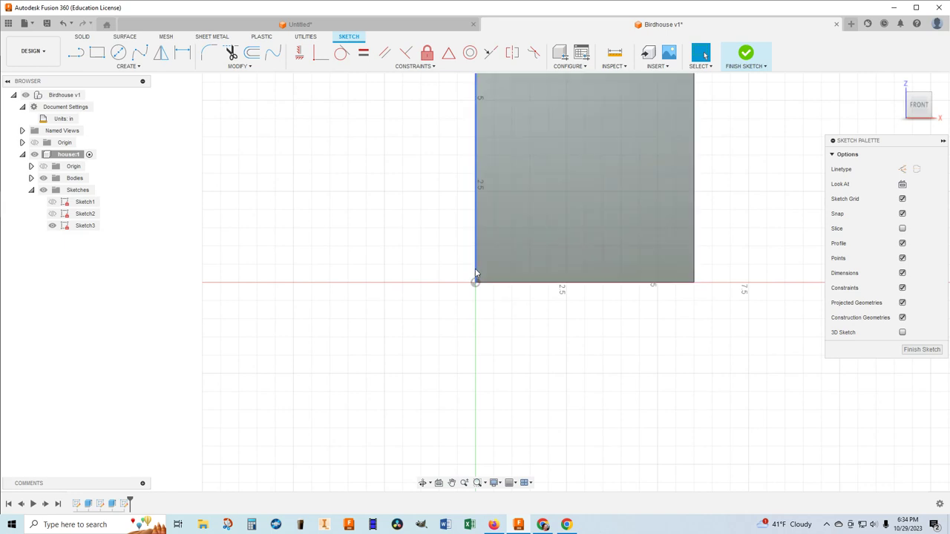
pyautogui.scroll(-3, 601, 119)
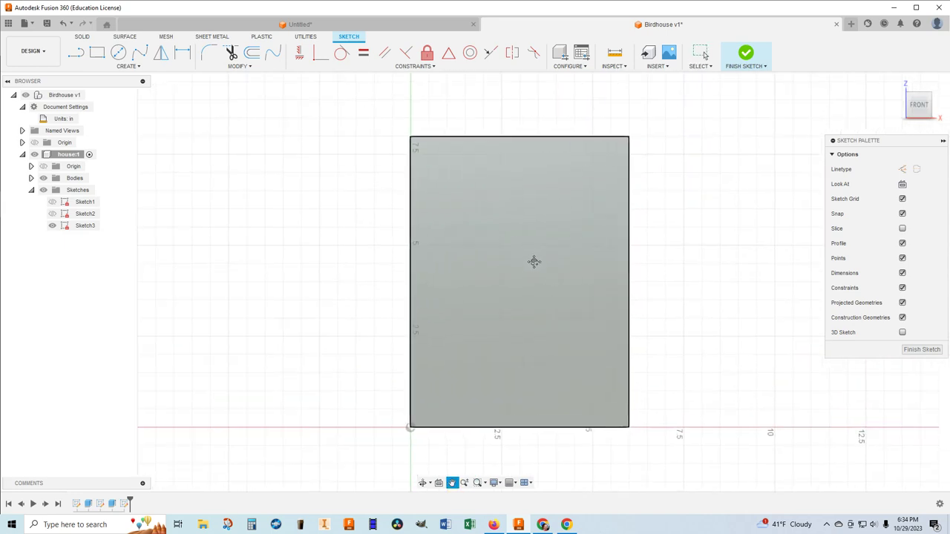
pyautogui.scroll(3, 514, 216)
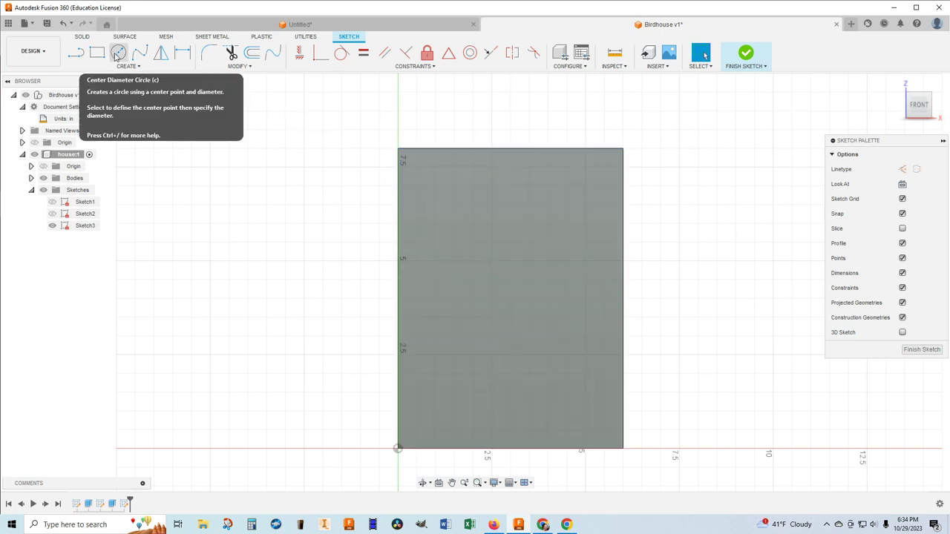
# Step: Draw a 3 in centre-diameter circle inside the front face and select it
pyautogui.click(118, 53)
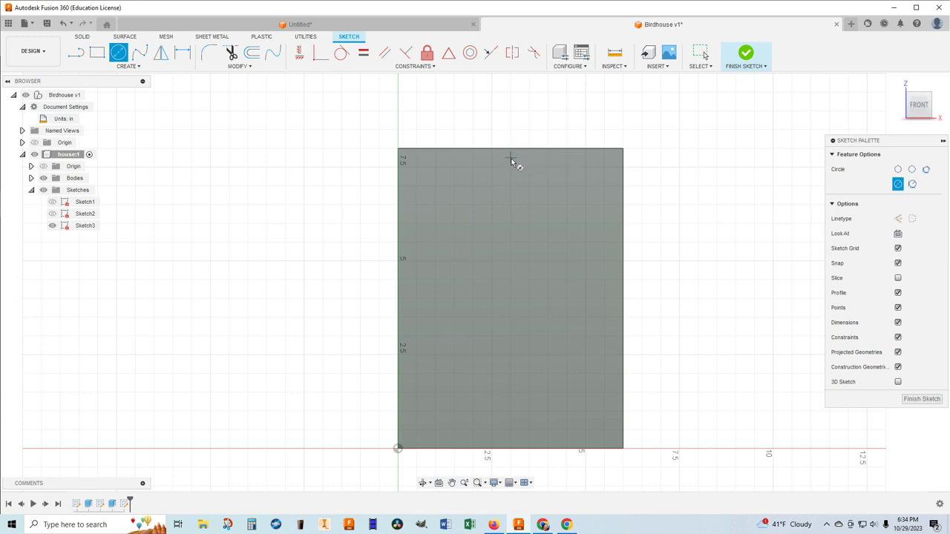
pyautogui.click(510, 246)
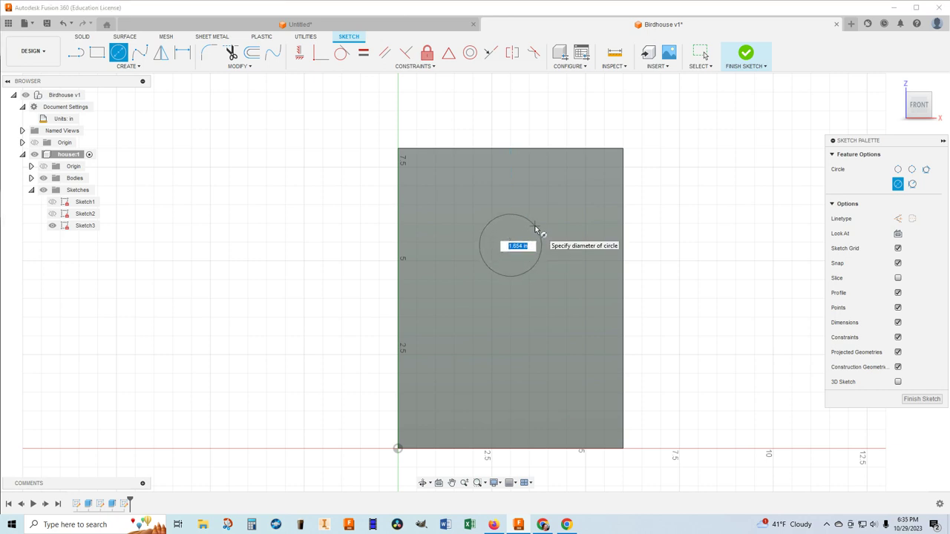
pyautogui.write('3')
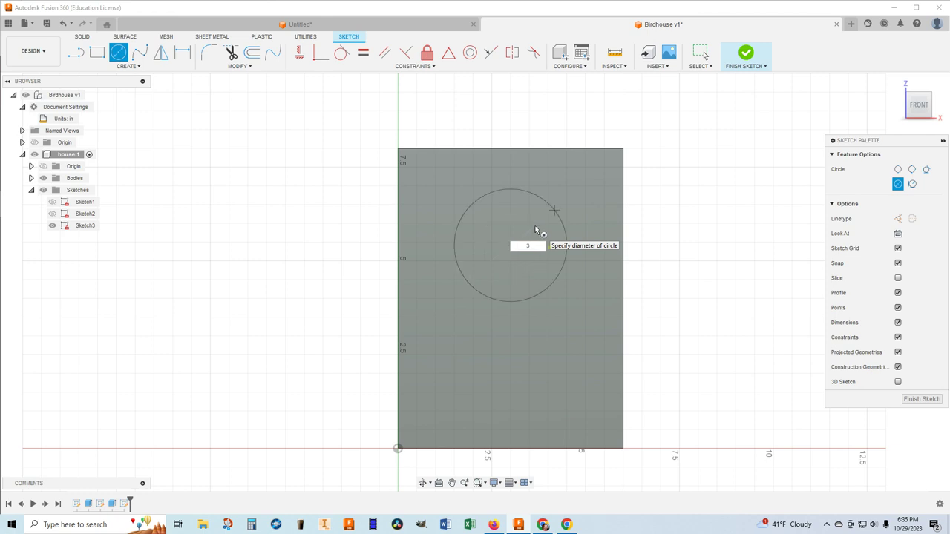
pyautogui.press('Return')
pyautogui.press('Escape')
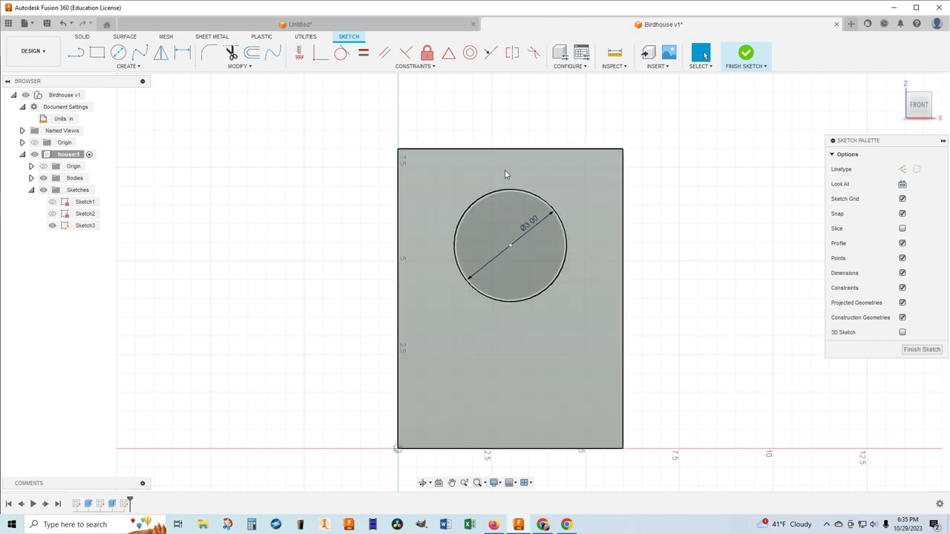
pyautogui.click(511, 248)
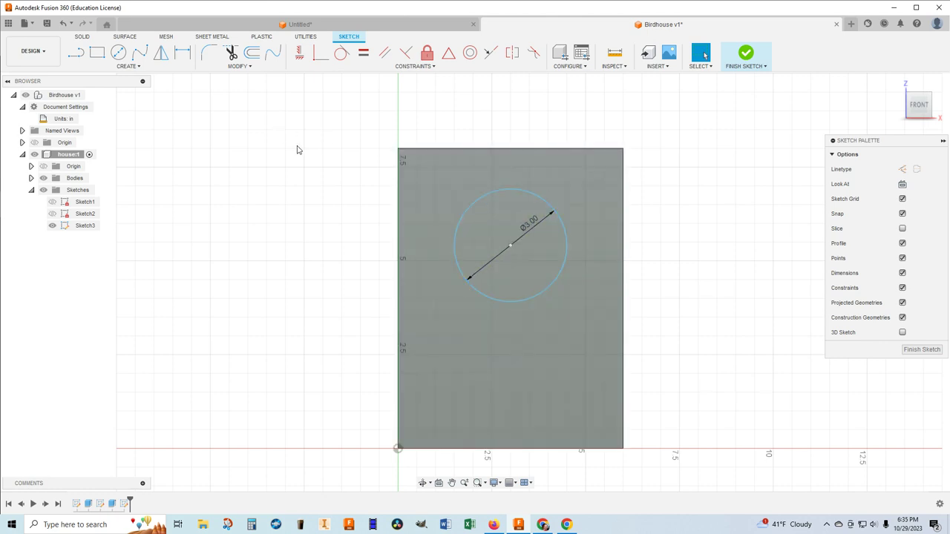
# Step: Dimension the circle centre 2 in below the front face's top edge, then finish Sketch3
pyautogui.click(182, 54)
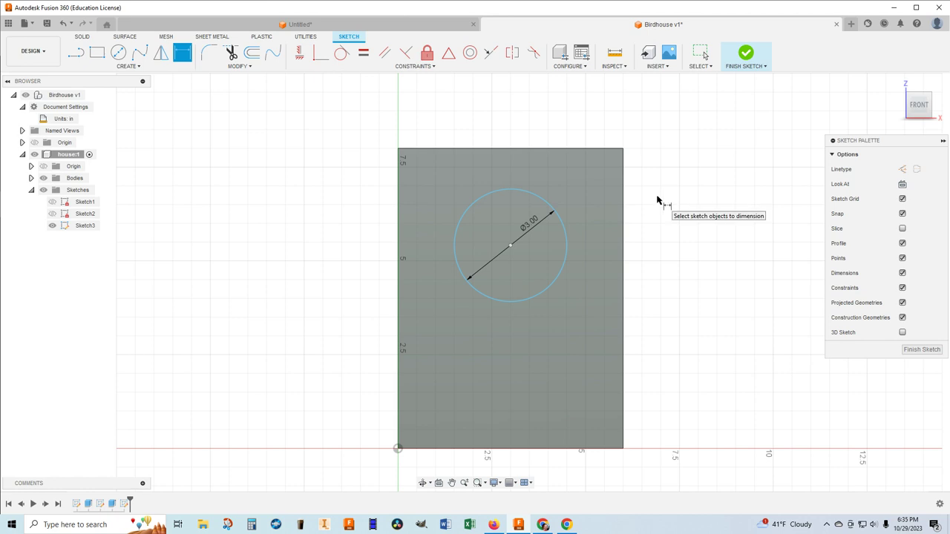
pyautogui.click(510, 247)
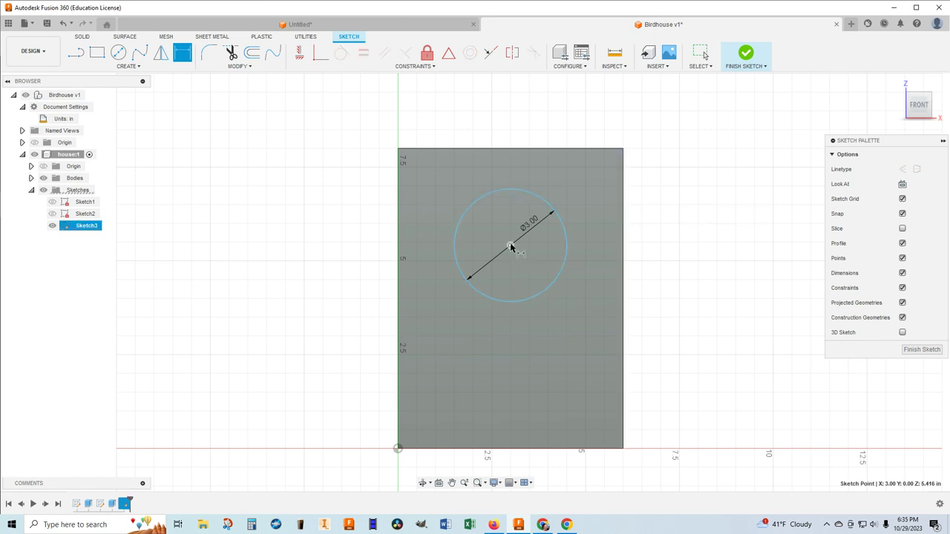
pyautogui.click(511, 150)
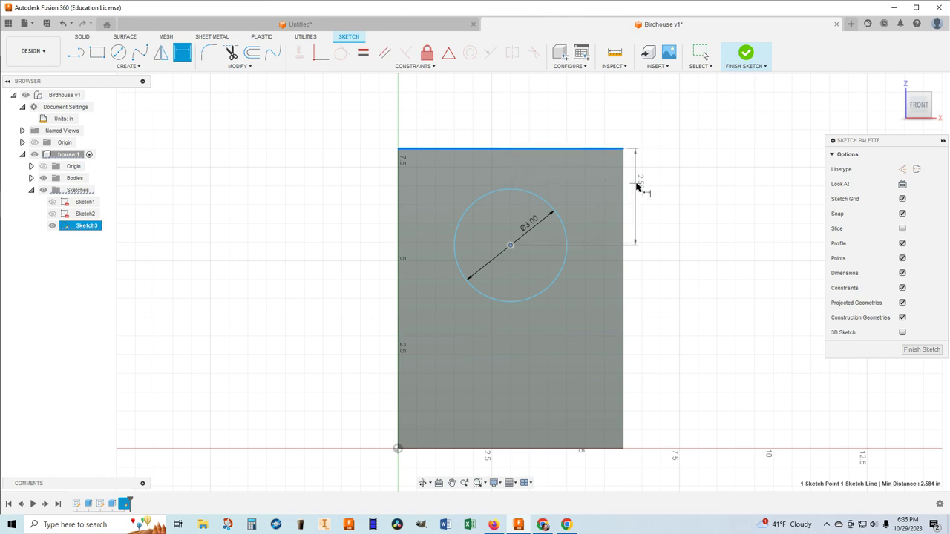
pyautogui.click(648, 202)
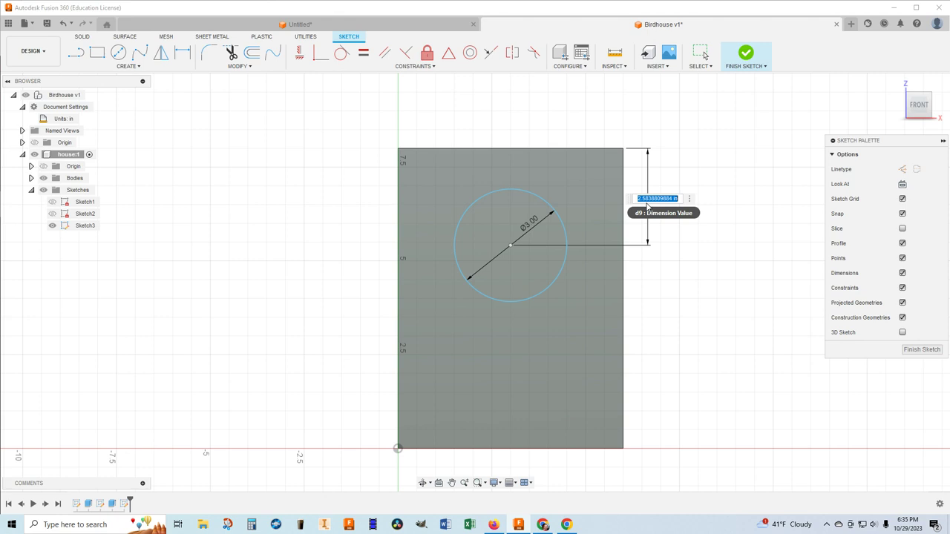
pyautogui.write('2')
pyautogui.press('Return')
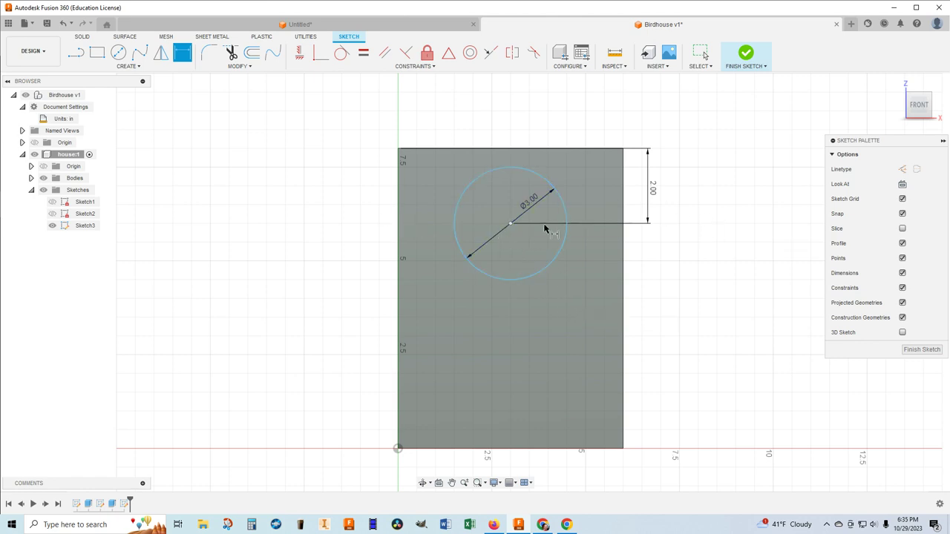
pyautogui.click(746, 53)
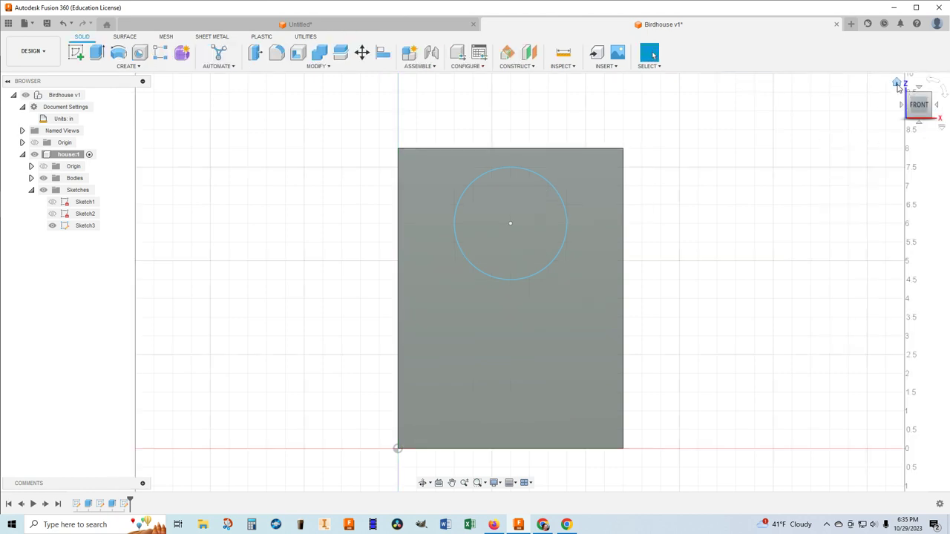
# Step: Cut the circle profile 0.50 in into the front wall as the entrance hole
pyautogui.click(897, 83)
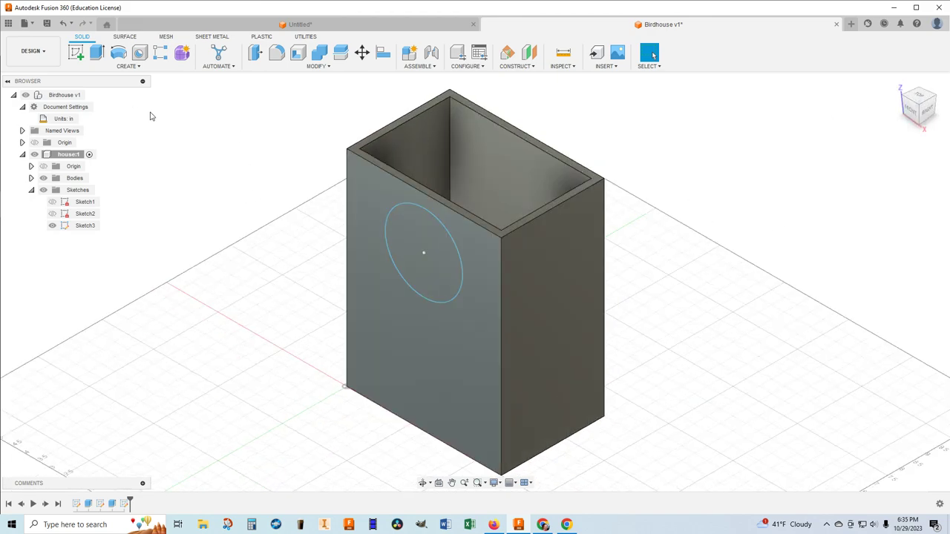
pyautogui.click(97, 54)
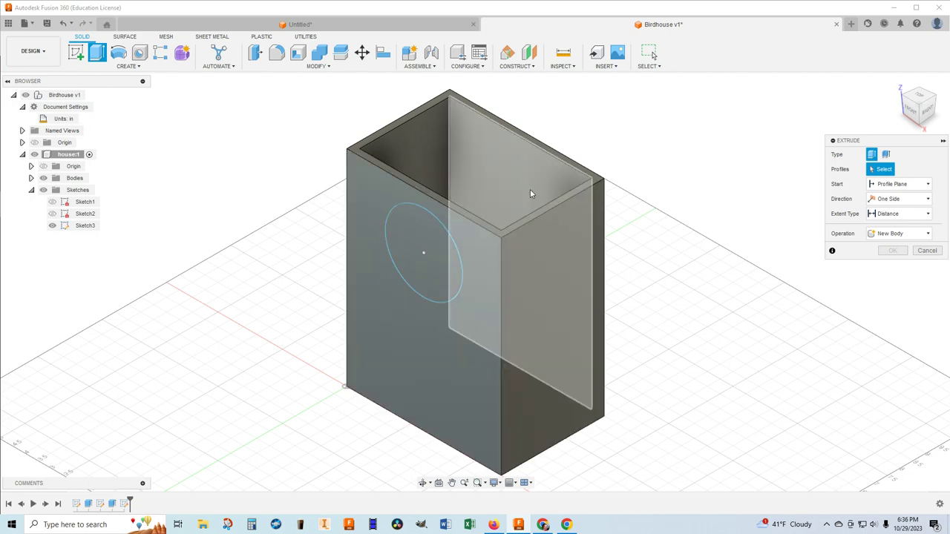
pyautogui.click(431, 275)
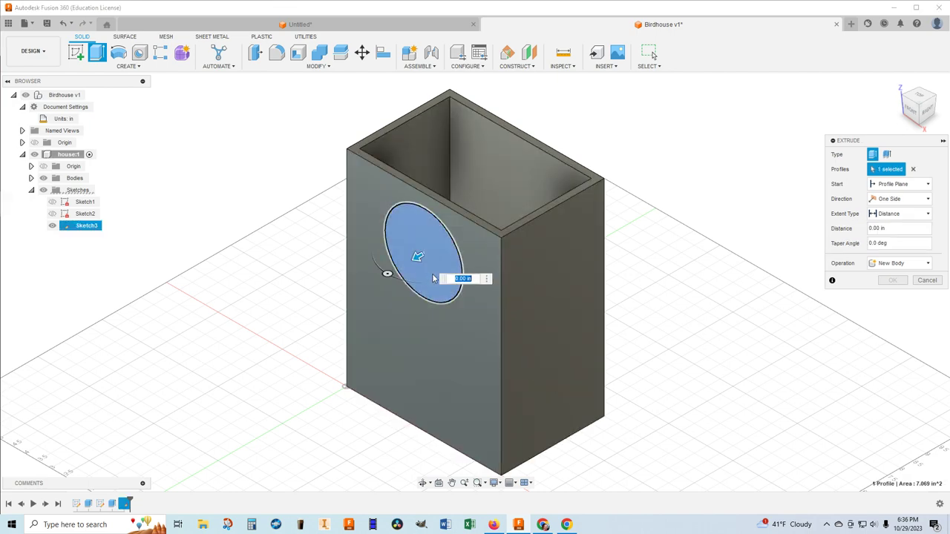
pyautogui.moveTo(420, 260)
pyautogui.mouseDown()
pyautogui.moveTo(383, 270)
pyautogui.moveTo(441, 242)
pyautogui.moveTo(431, 246)
pyautogui.mouseUp()
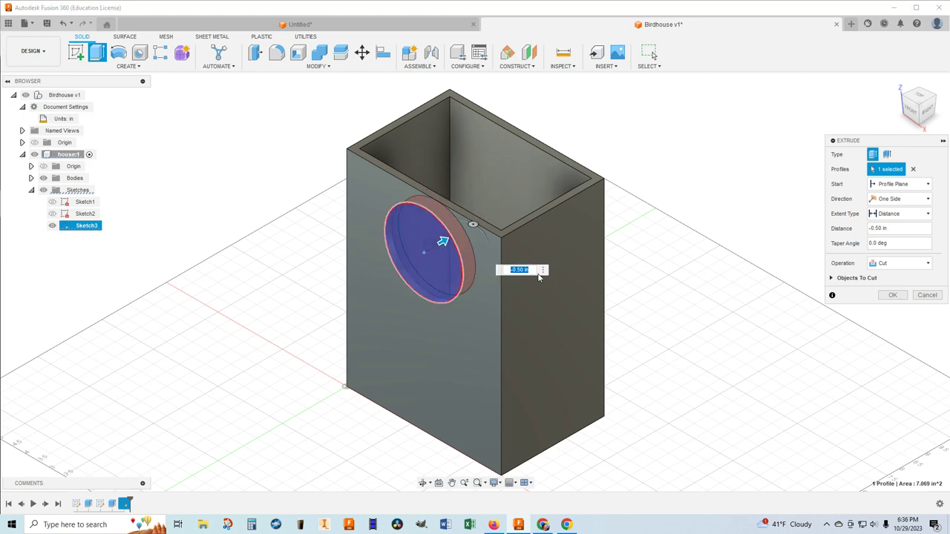
pyautogui.click(892, 295)
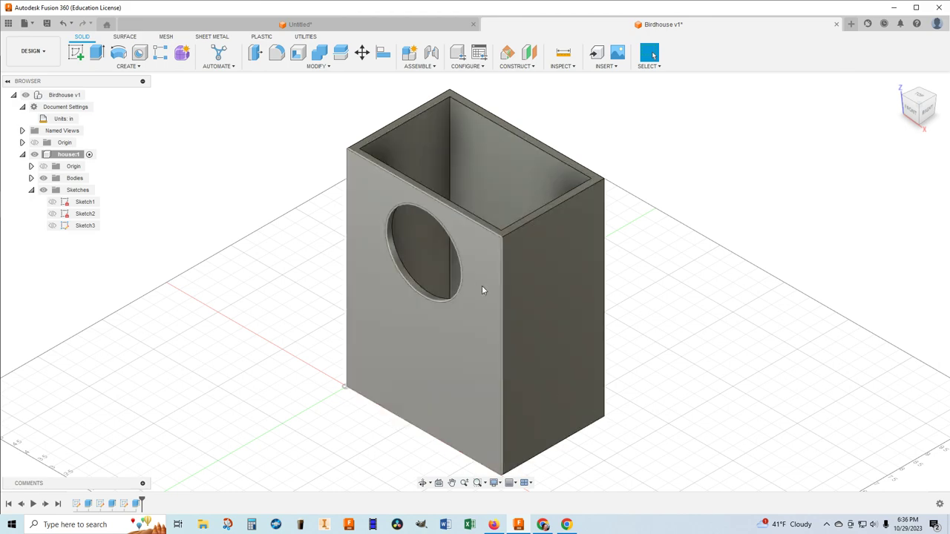
# Step: Save the design as version Birdhouse v2 with the default 'User Saved' description
pyautogui.click(46, 25)
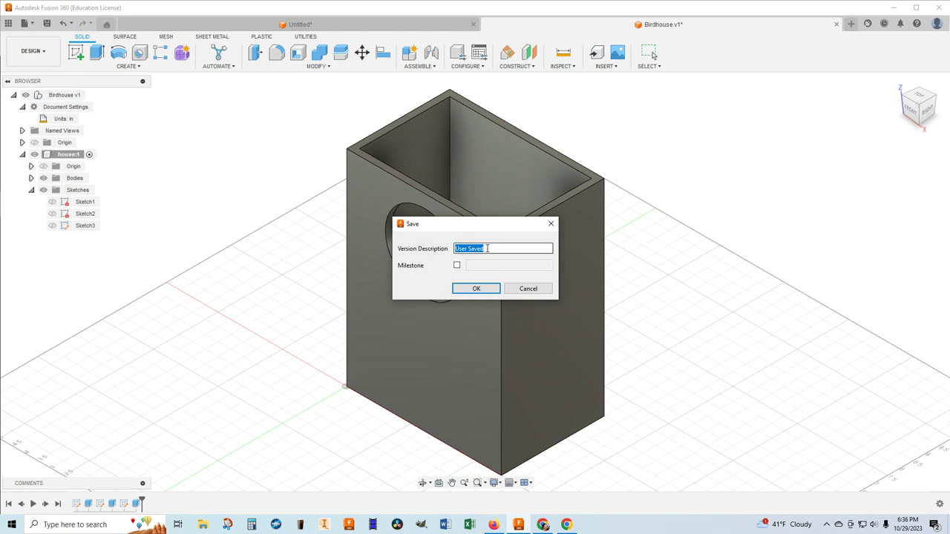
pyautogui.click(478, 294)
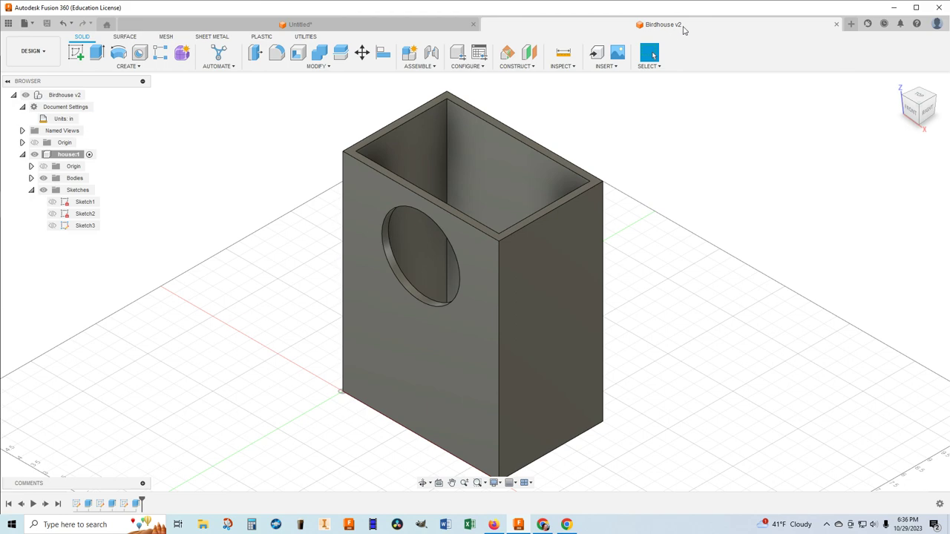
pyautogui.scroll(-1, 610, 221)
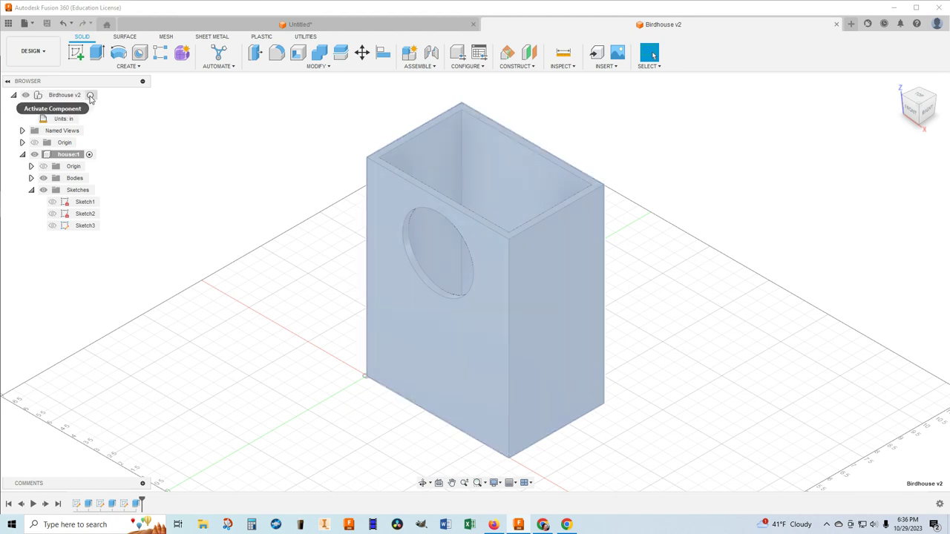
# Step: Activate the top-level Birdhouse v2 component and create a new component named roof
pyautogui.click(90, 97)
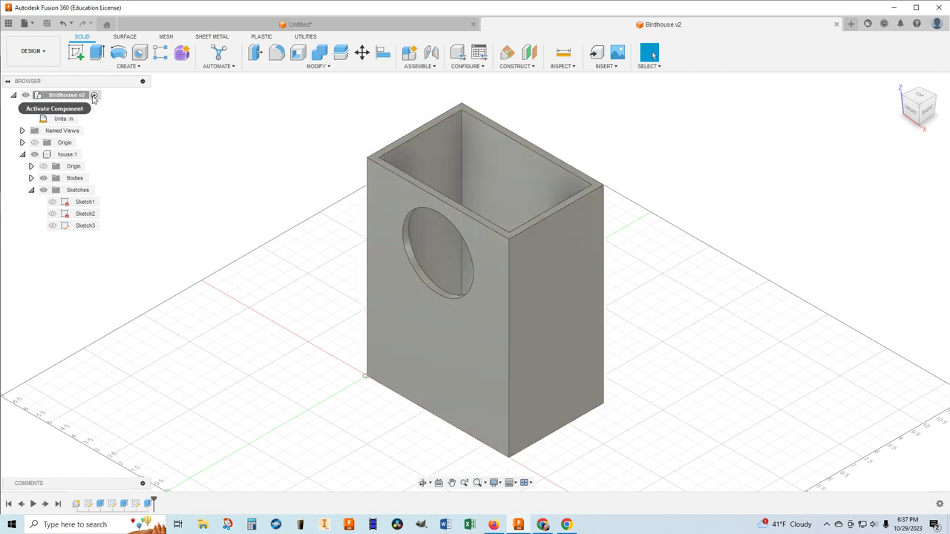
pyautogui.click(129, 66)
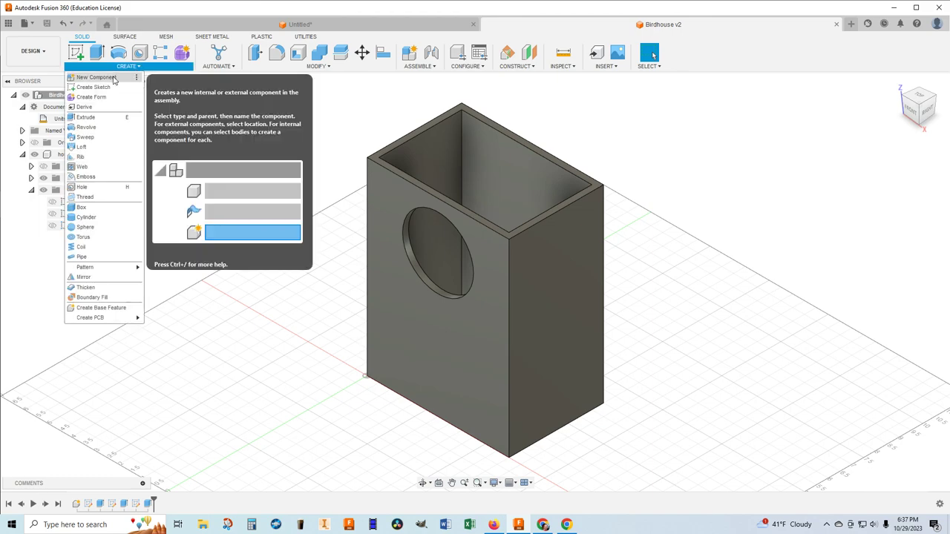
pyautogui.click(111, 78)
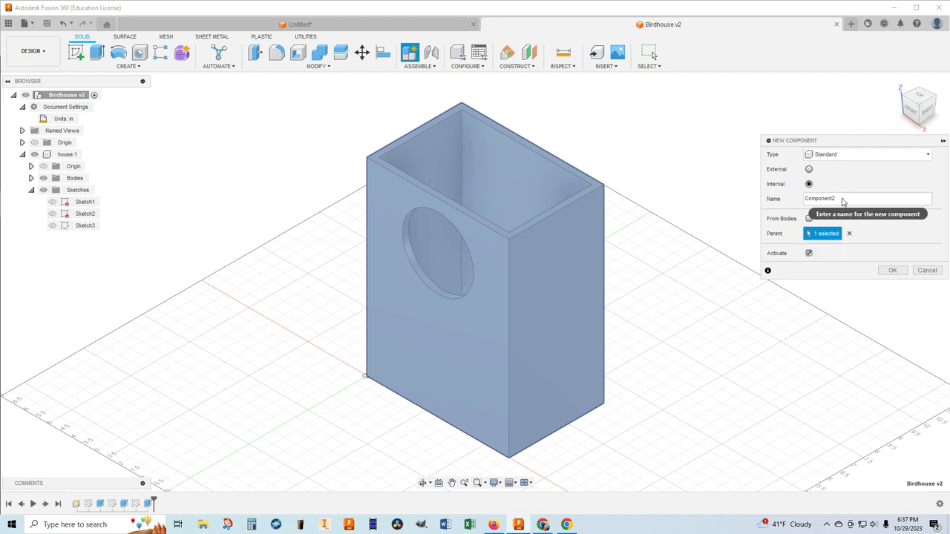
pyautogui.moveTo(842, 201); pyautogui.dragTo(791, 199)
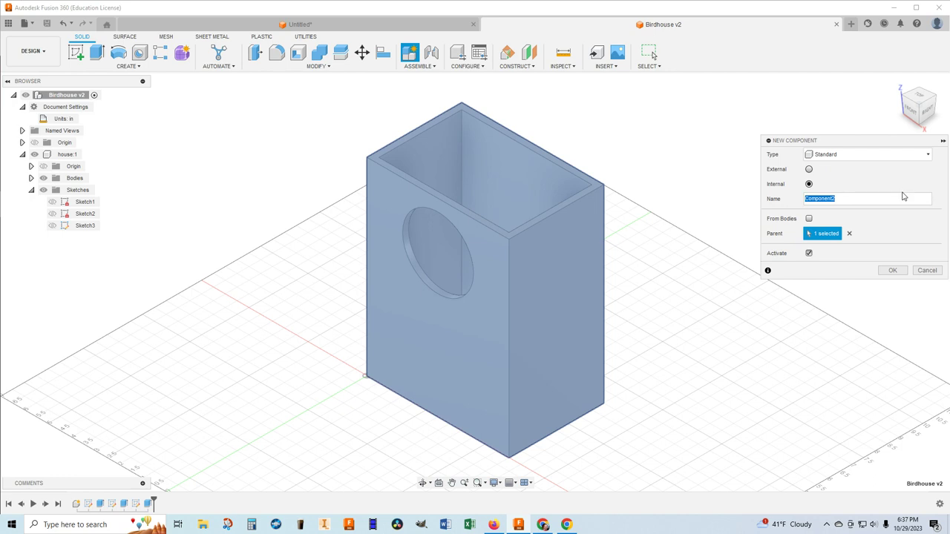
pyautogui.write('roof')
pyautogui.click(893, 270)
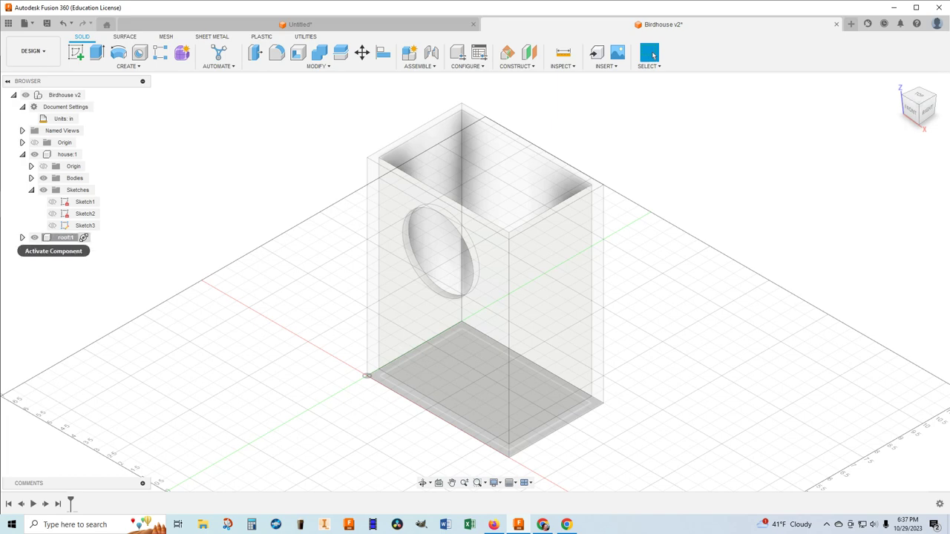
# Step: Make roof:1 the active component and start a new sketch in it
pyautogui.click(84, 238)
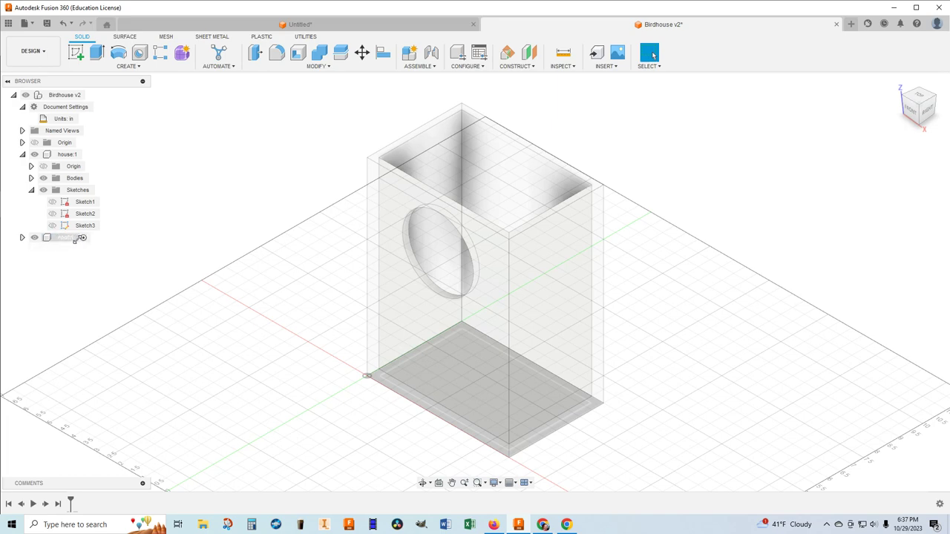
pyautogui.click(74, 237)
pyautogui.click(164, 230)
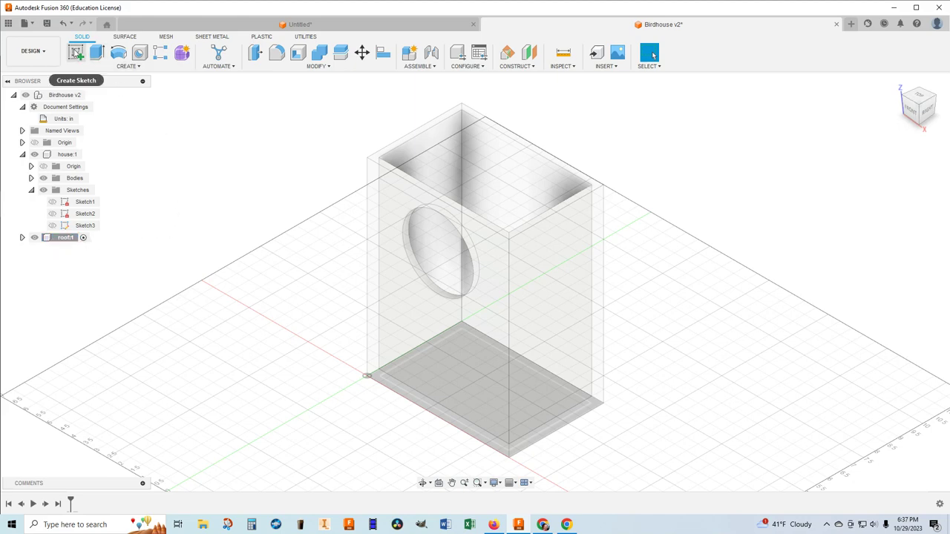
pyautogui.click(74, 54)
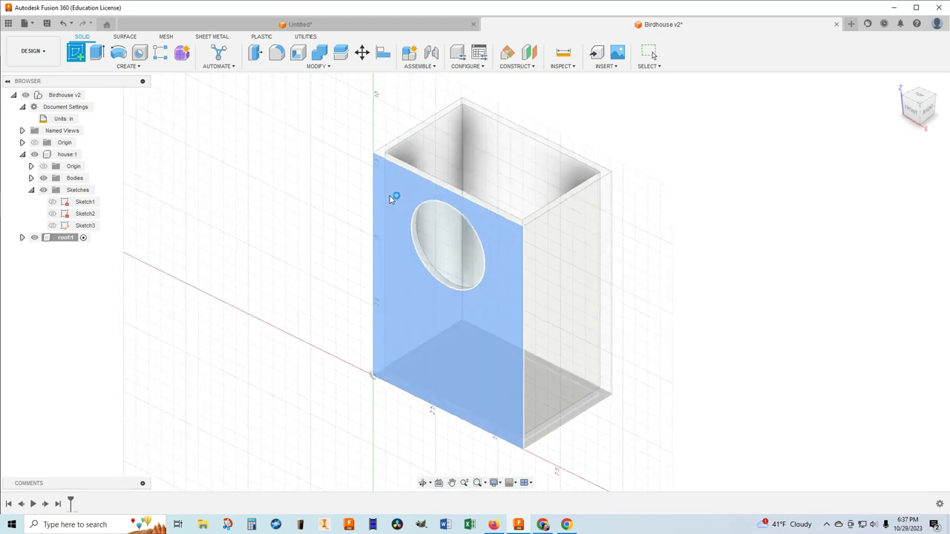
# Step: Place the new sketch on the birdhouse's front face, the one with the entrance hole
pyautogui.click(392, 199)
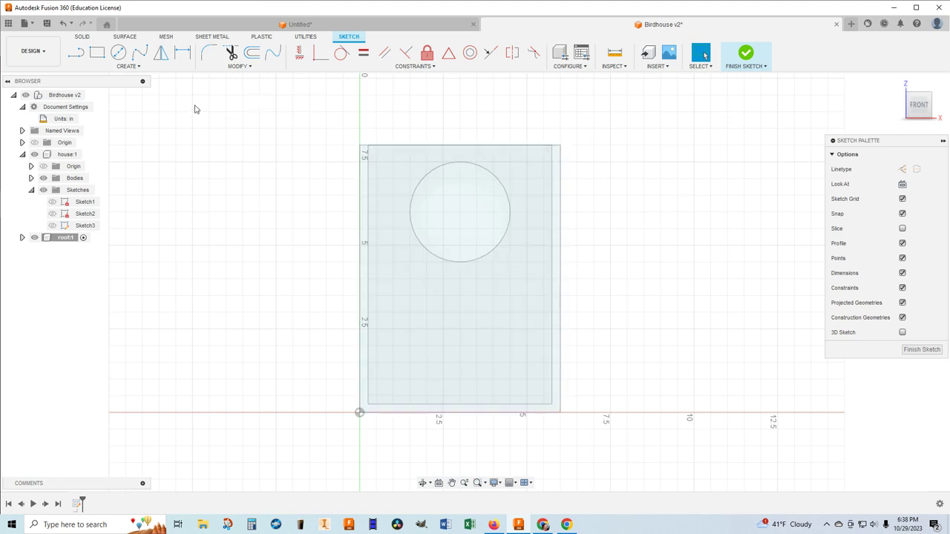
# Step: Draw a 6.50 in line along the front face's top edge from the top-left corner
pyautogui.click(75, 53)
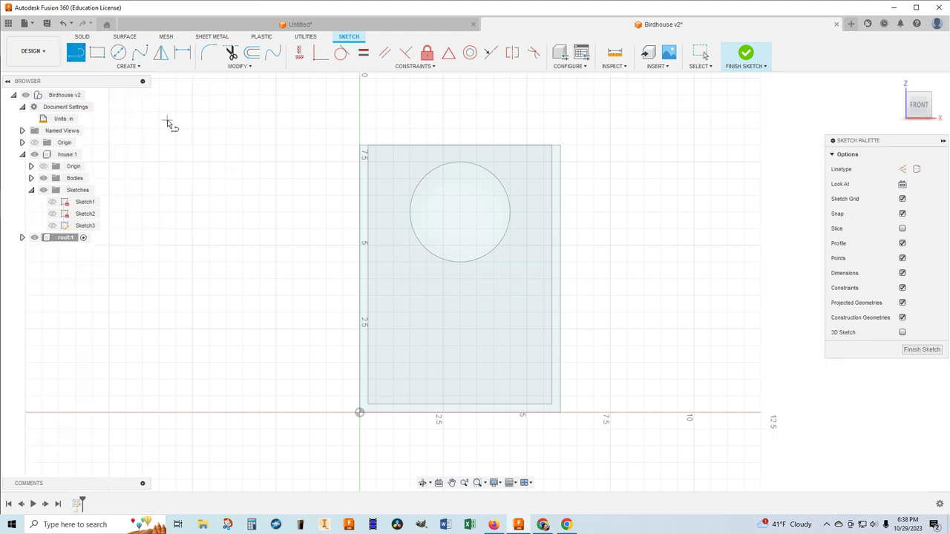
pyautogui.click(360, 147)
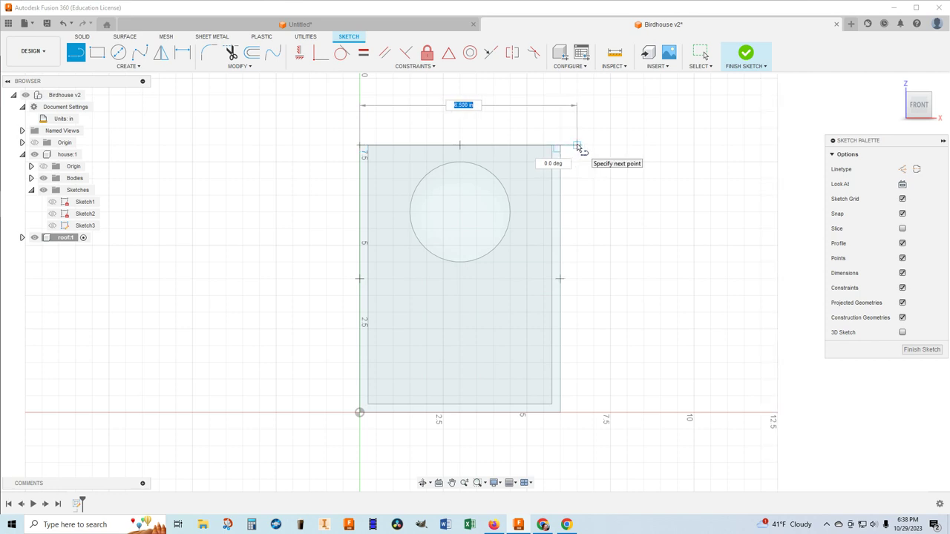
pyautogui.write('6.5')
pyautogui.press('Return')
pyautogui.press('Escape')
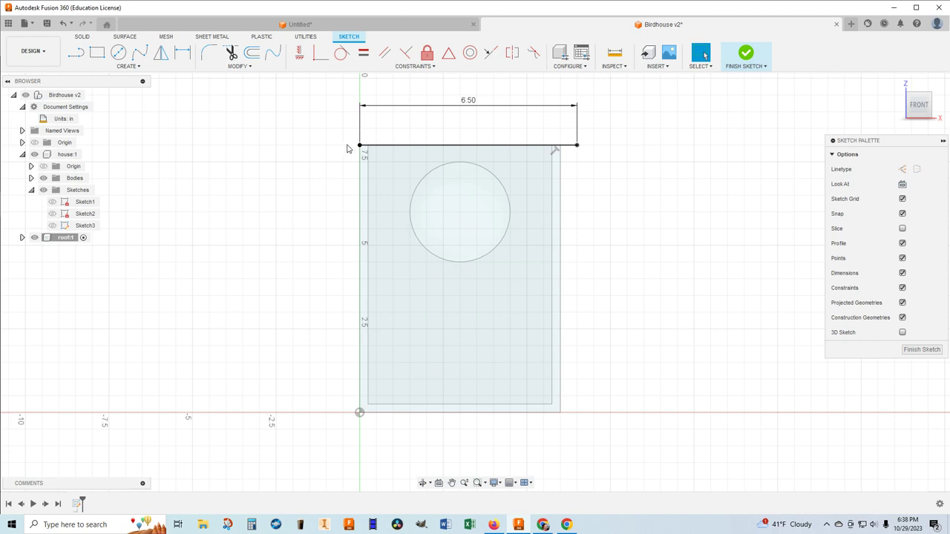
# Step: Add a 0.5 in line segment extending left past the top-left corner
pyautogui.click(76, 52)
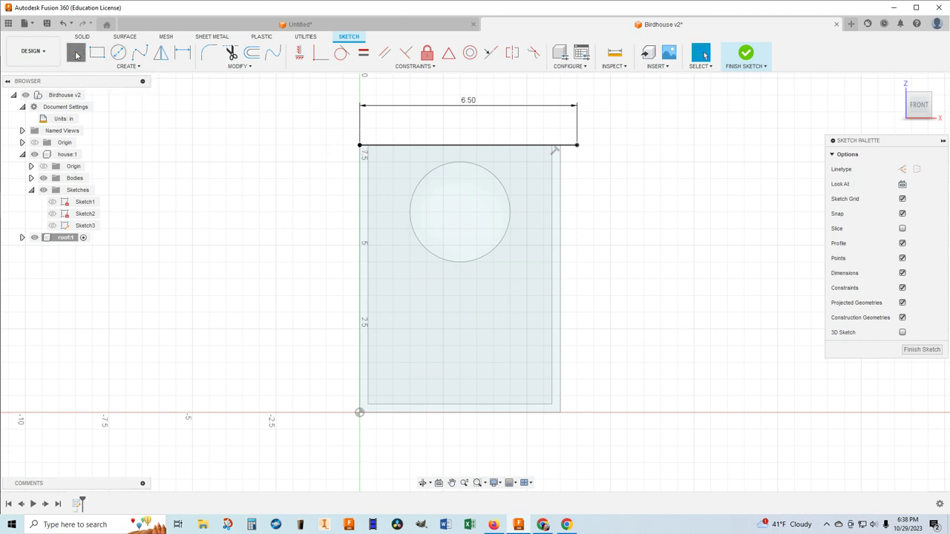
pyautogui.click(360, 146)
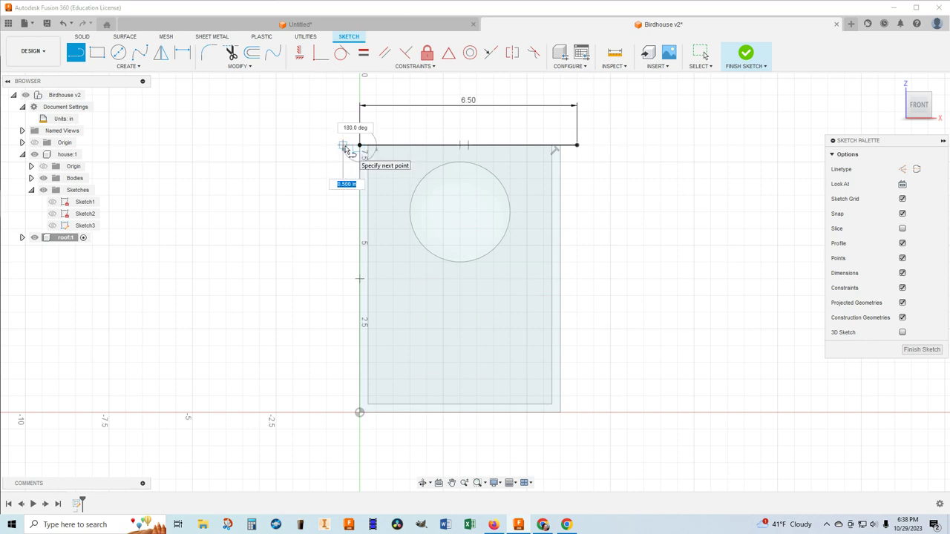
pyautogui.click(344, 146)
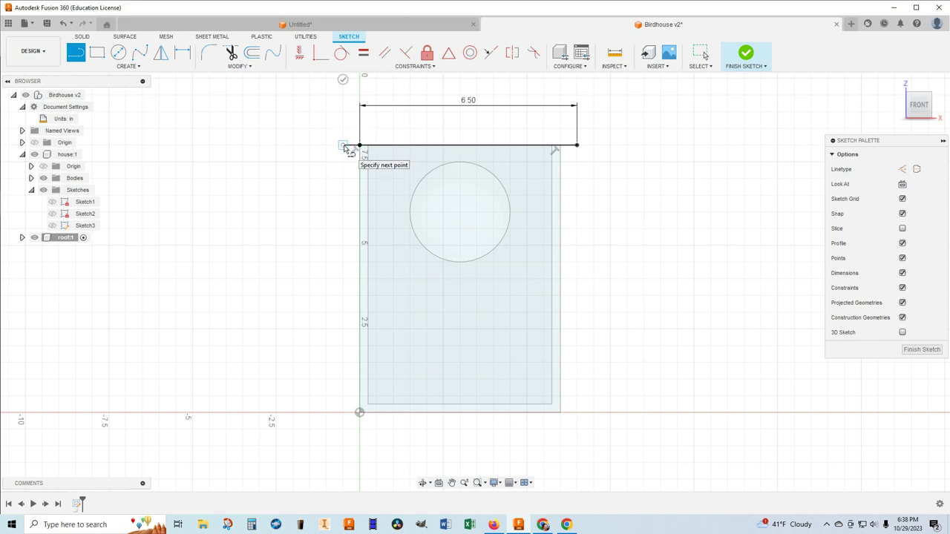
pyautogui.moveTo(345, 146)
pyautogui.mouseDown(button='middle')
pyautogui.moveTo(335, 176)
pyautogui.moveTo(341, 225)
pyautogui.mouseUp(button='middle')
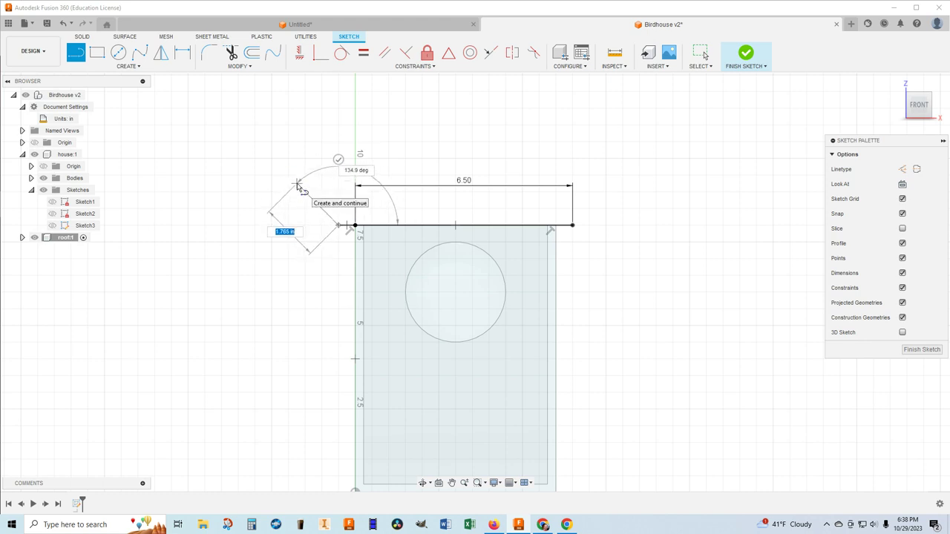
pyautogui.press('Escape')
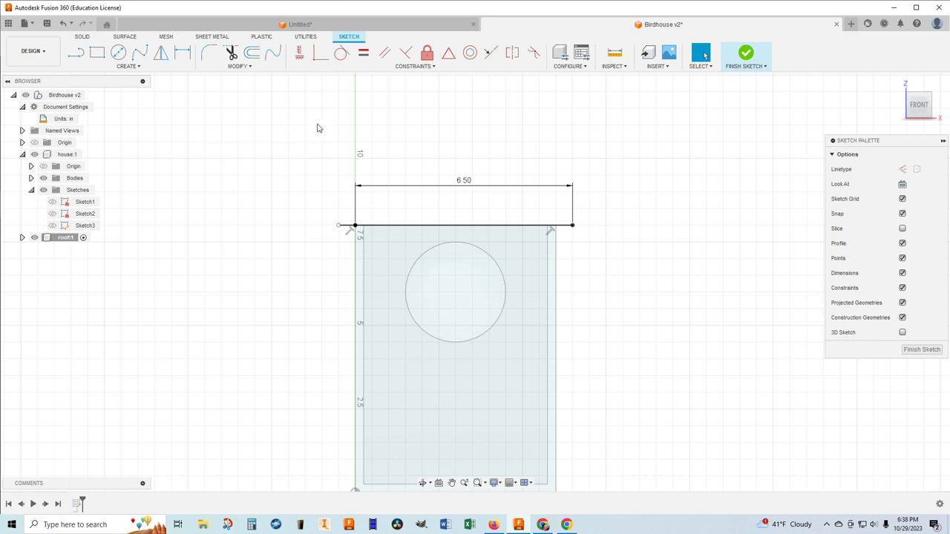
pyautogui.click(74, 54)
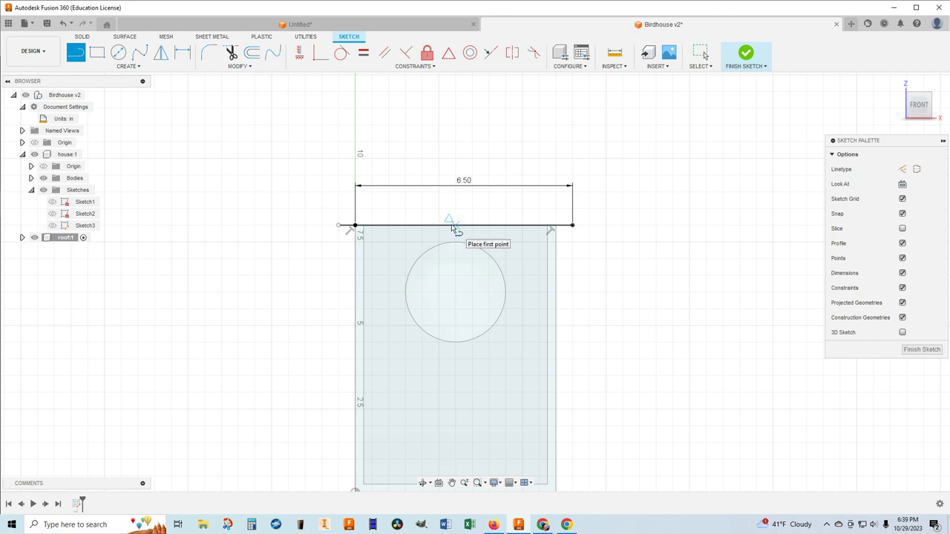
# Step: Draw a 2.50 in vertical line up from the top line's midpoint
pyautogui.click(338, 226)
pyautogui.click(456, 225)
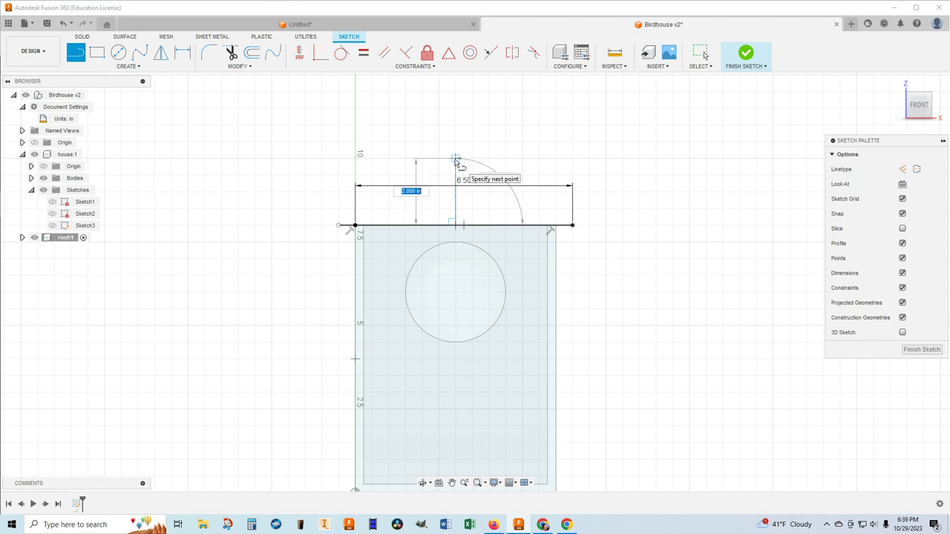
pyautogui.press('Return')
pyautogui.press('Escape')
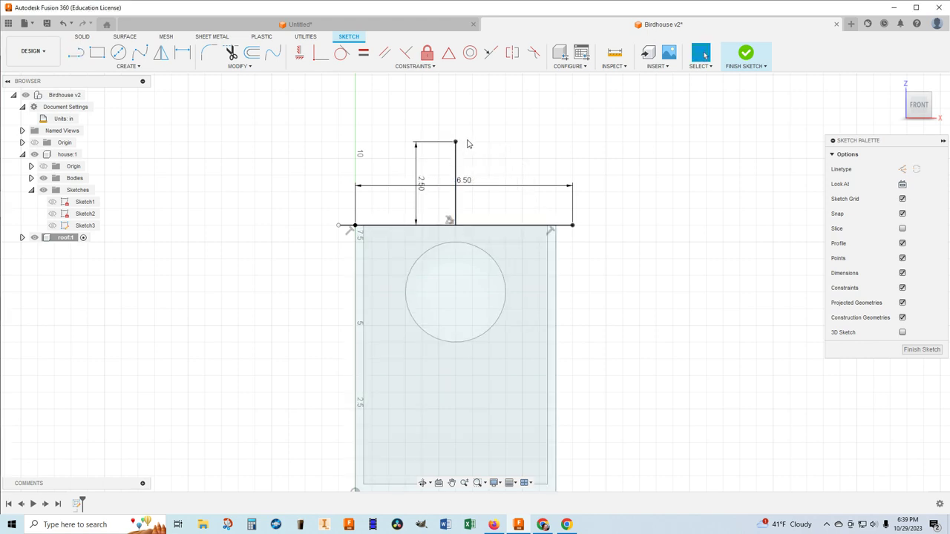
pyautogui.moveTo(917, 105)
pyautogui.mouseDown()
pyautogui.moveTo(893, 110)
pyautogui.moveTo(859, 197)
pyautogui.moveTo(902, 92)
pyautogui.mouseUp()
pyautogui.click(897, 83)
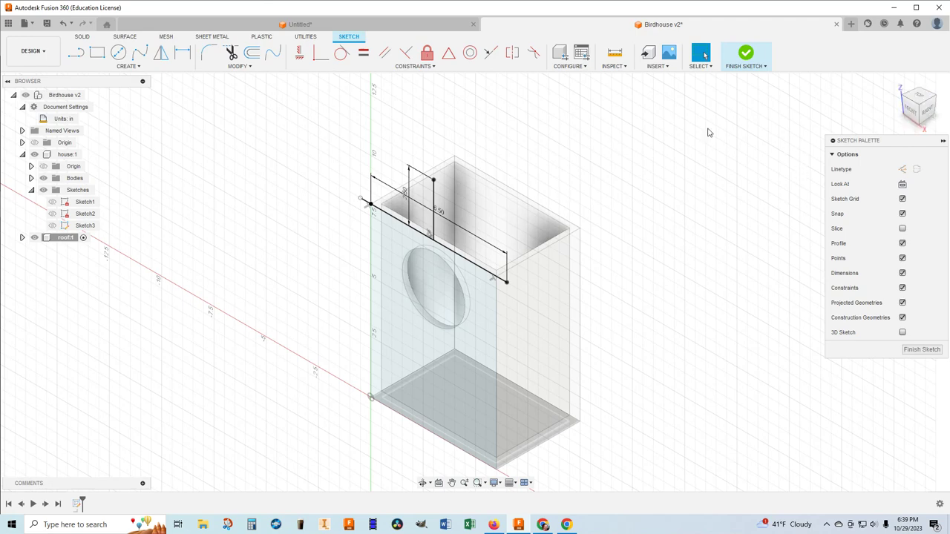
pyautogui.click(911, 111)
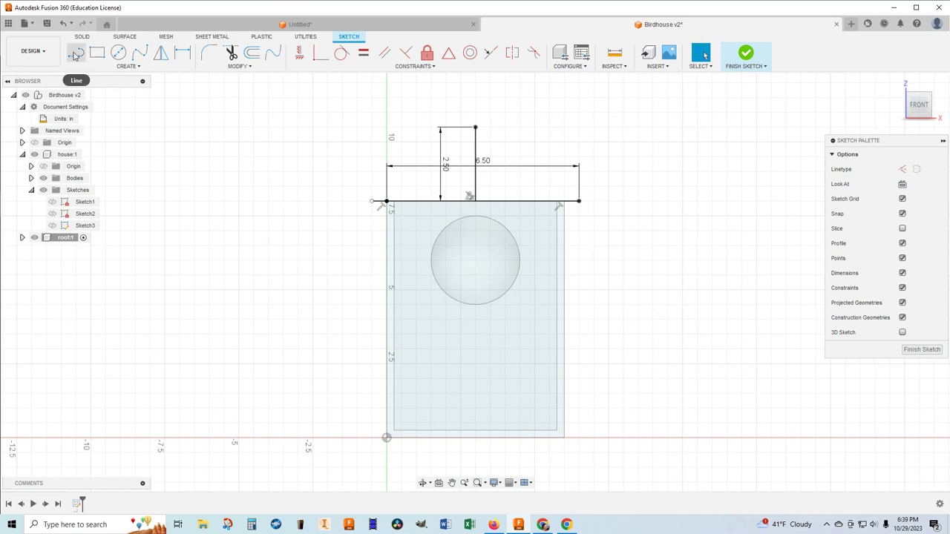
# Step: Draw two sloped lines from the peak down to each end of the base line
pyautogui.click(75, 55)
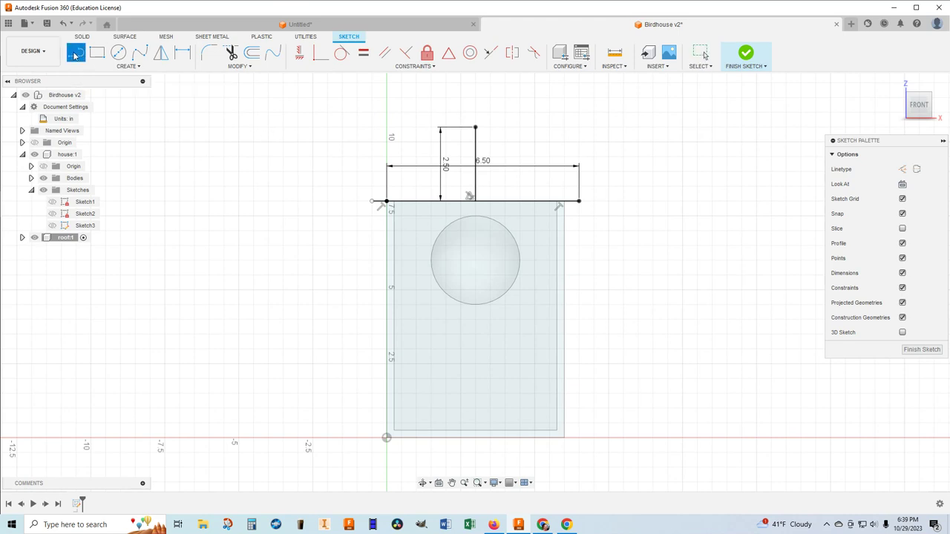
pyautogui.click(476, 128)
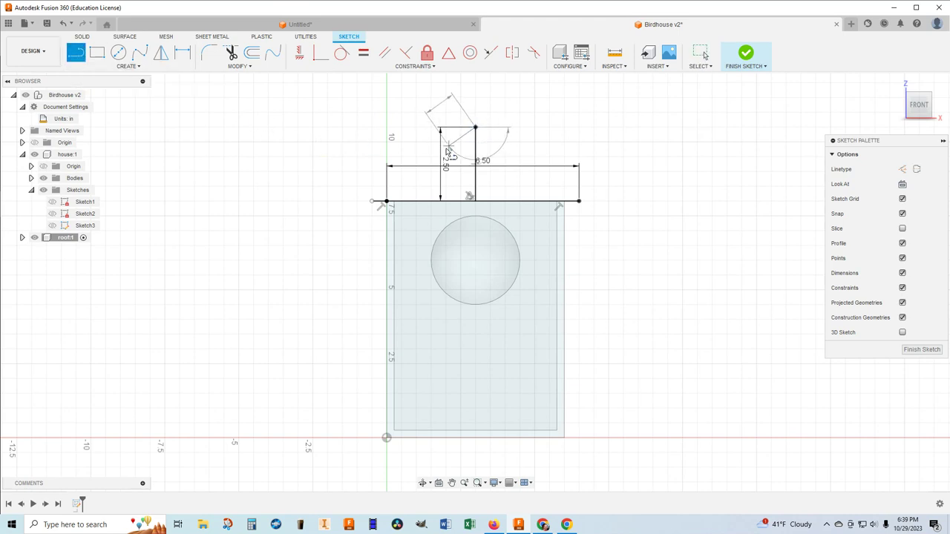
pyautogui.click(373, 201)
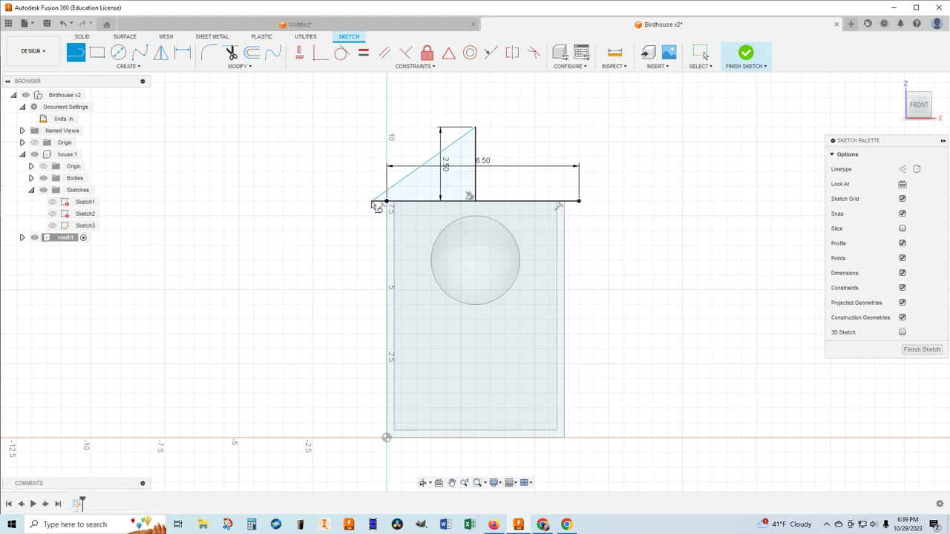
pyautogui.click(476, 127)
pyautogui.click(579, 201)
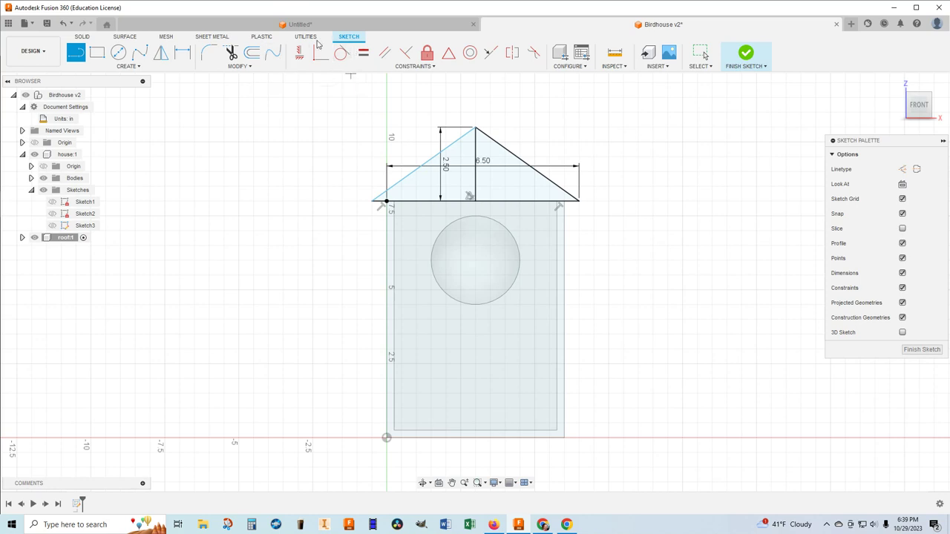
pyautogui.click(229, 55)
# Step: Trim away the vertical centre line and finish the roof sketch
pyautogui.click(240, 67)
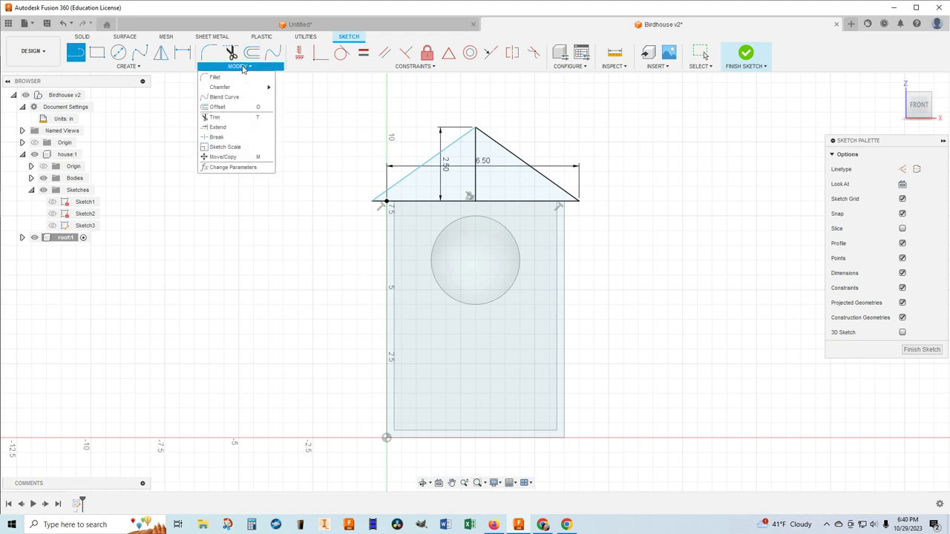
pyautogui.click(234, 117)
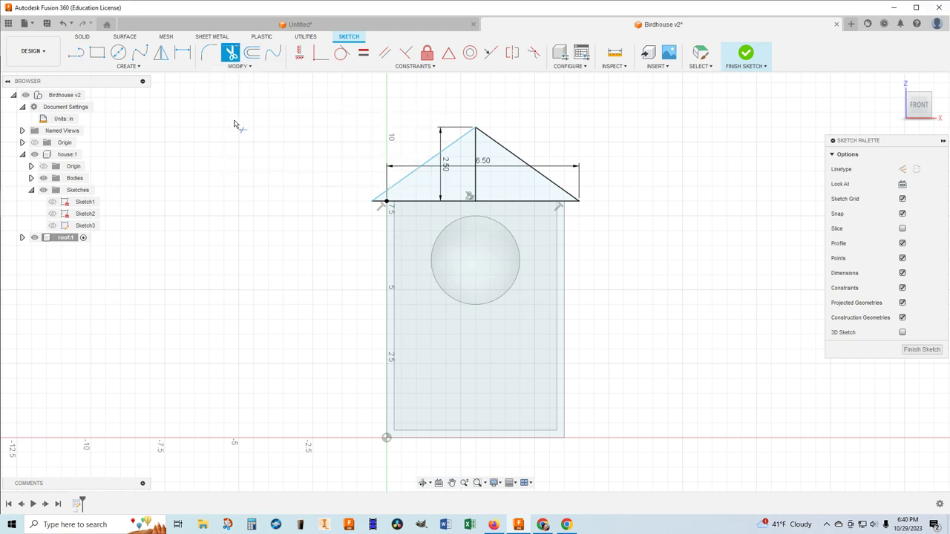
pyautogui.click(477, 151)
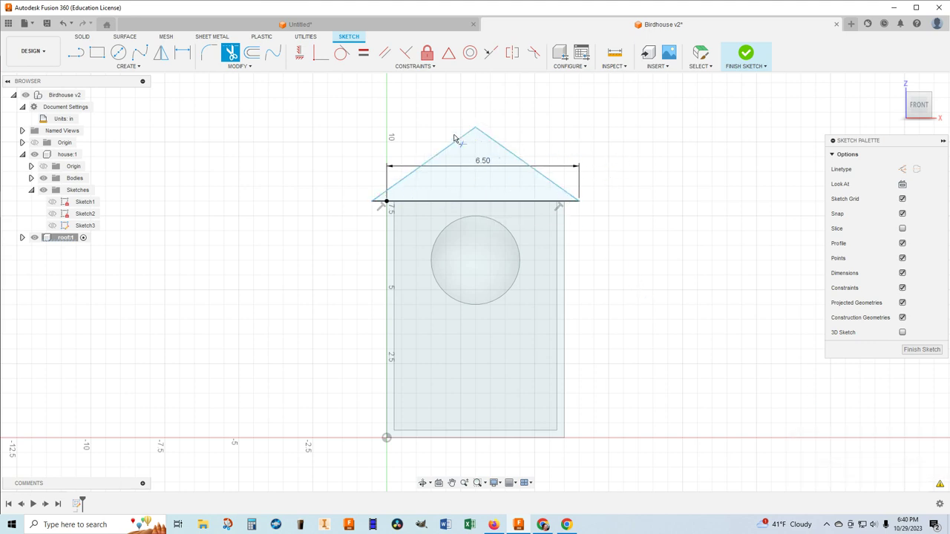
pyautogui.click(745, 54)
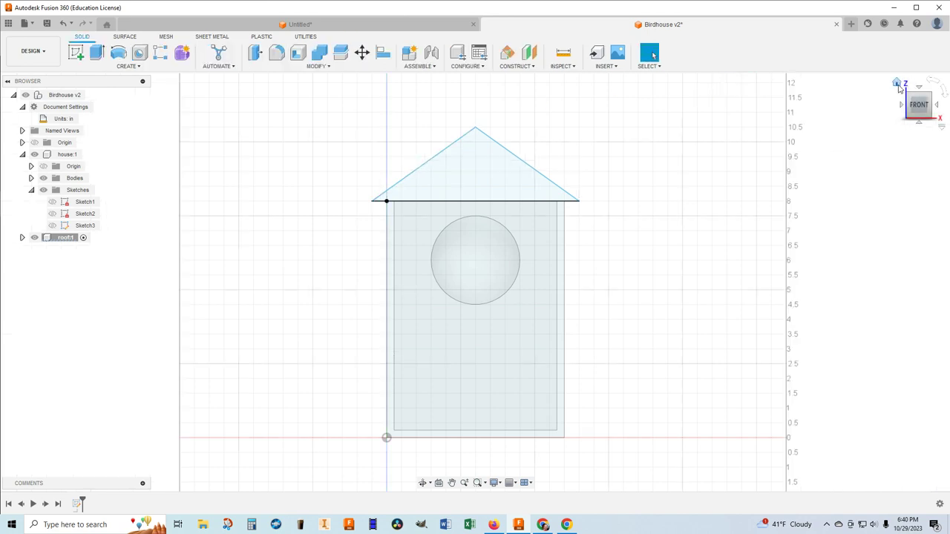
# Step: Extrude the triangular roof profile 0.50 in into a new solid roof body
pyautogui.click(896, 83)
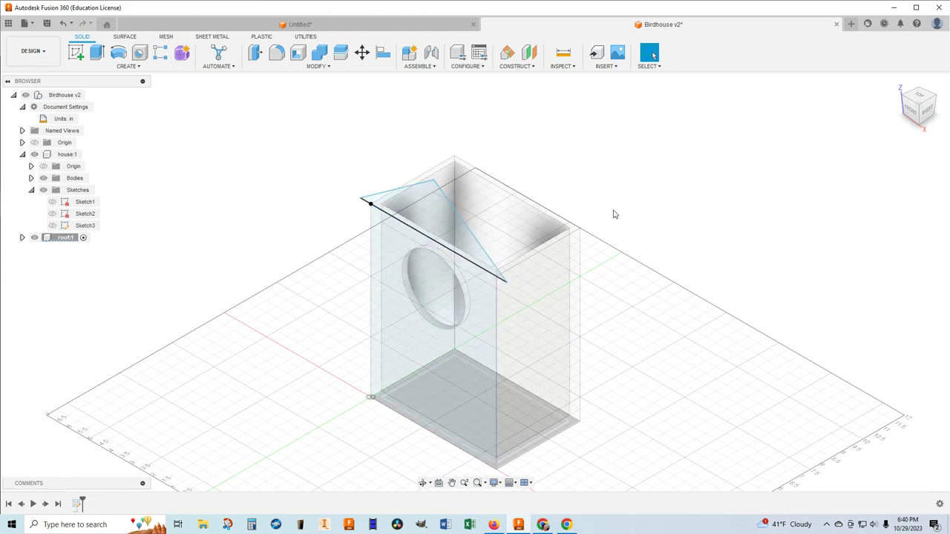
pyautogui.moveTo(919, 105); pyautogui.dragTo(880, 103)
pyautogui.moveTo(653, 55); pyautogui.dragTo(653, 55)
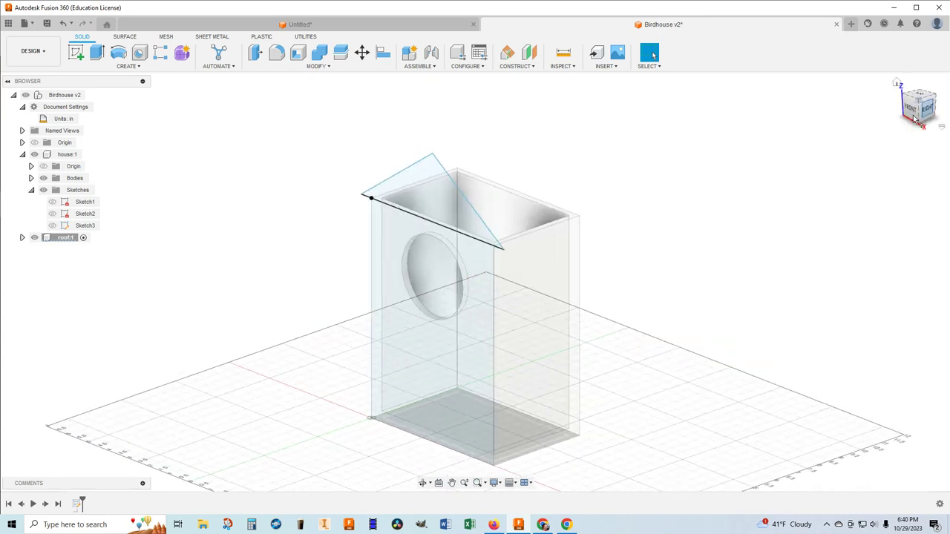
pyautogui.click(373, 200)
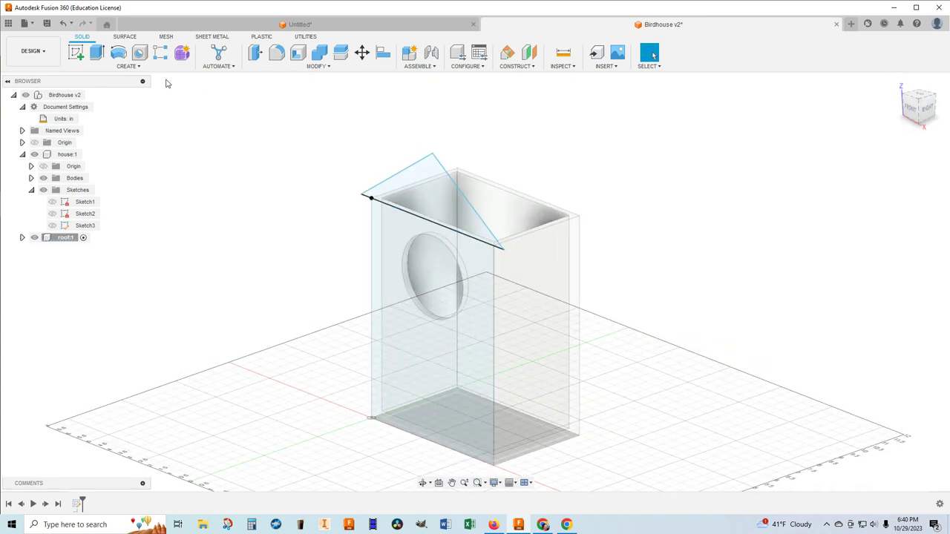
pyautogui.click(96, 54)
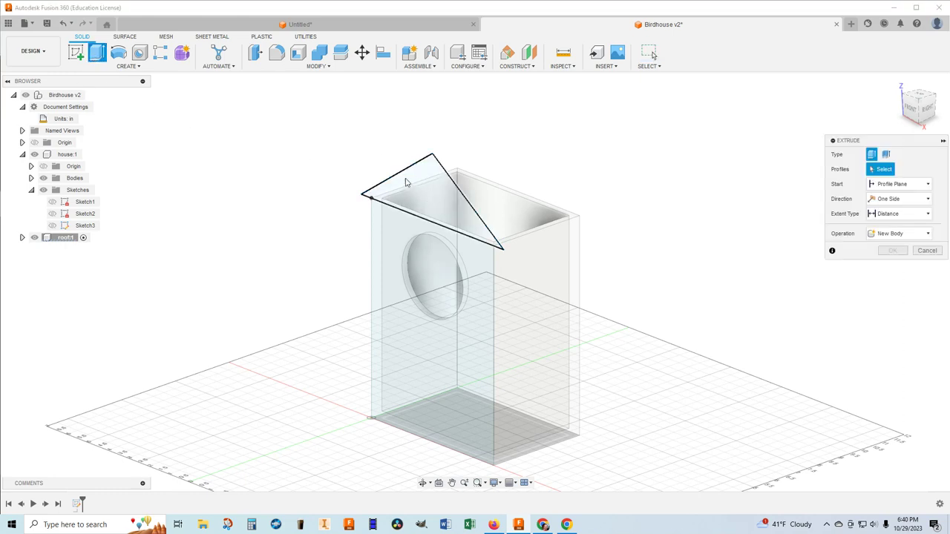
pyautogui.click(420, 194)
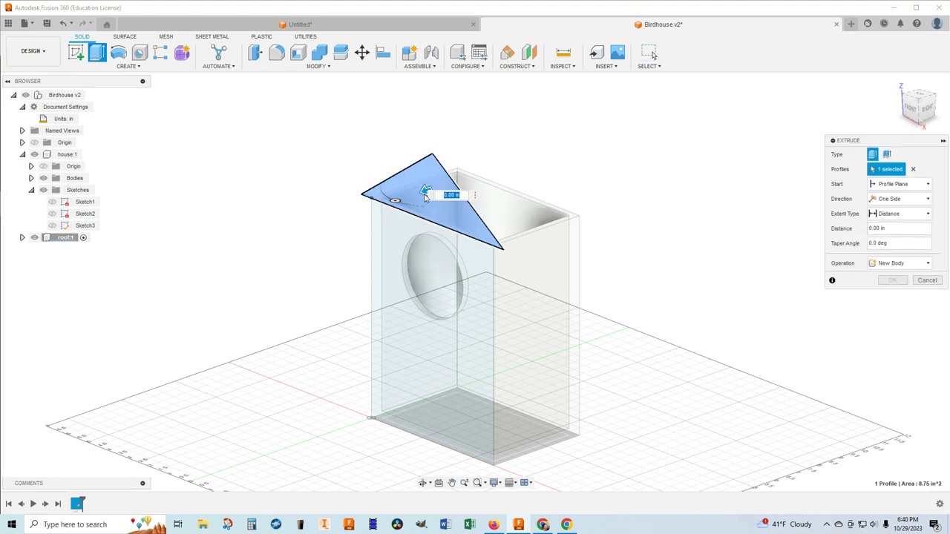
pyautogui.click(424, 195)
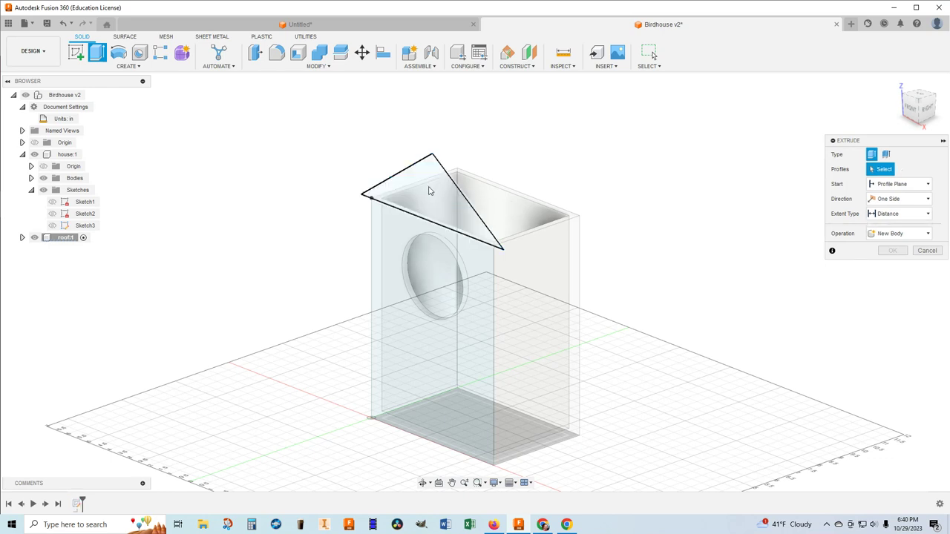
pyautogui.click(429, 191)
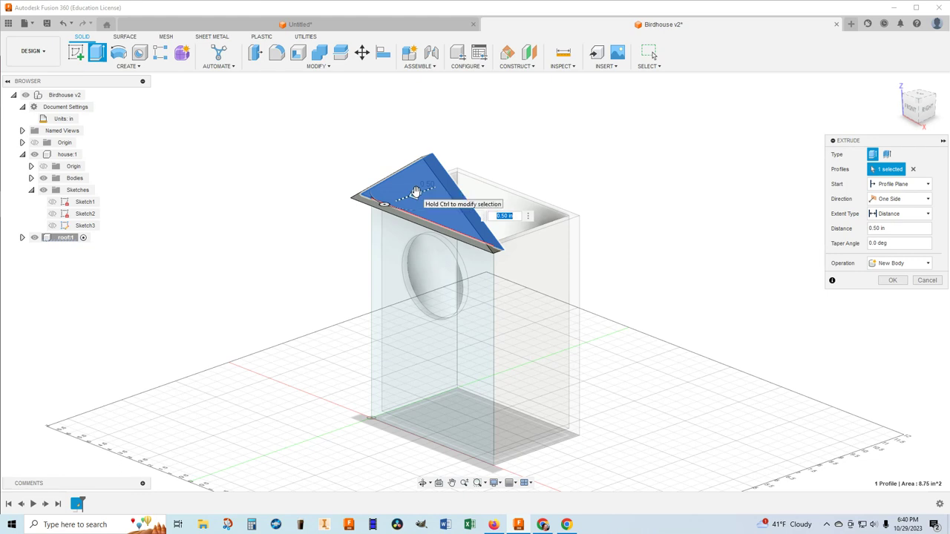
pyautogui.press('Return')
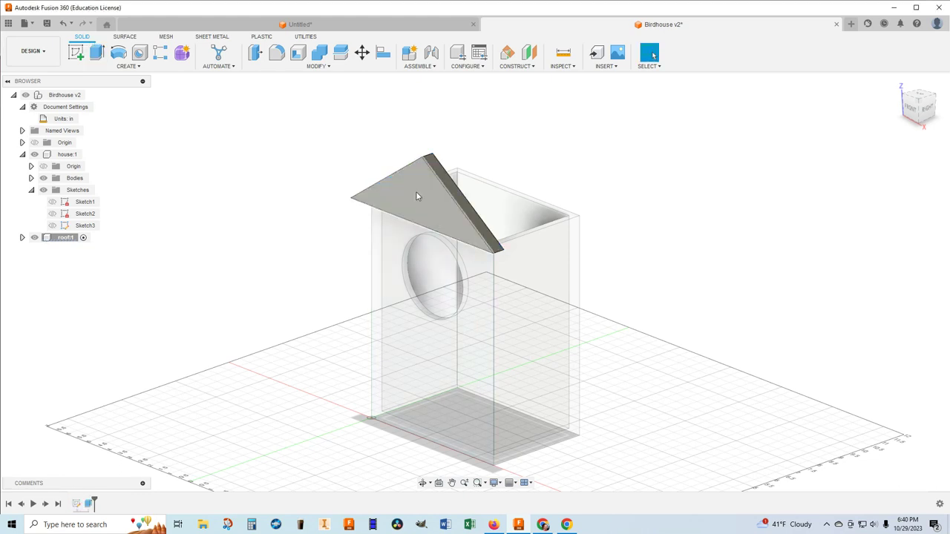
pyautogui.moveTo(930, 113)
pyautogui.mouseDown()
pyautogui.moveTo(897, 111)
pyautogui.moveTo(916, 117)
pyautogui.mouseUp()
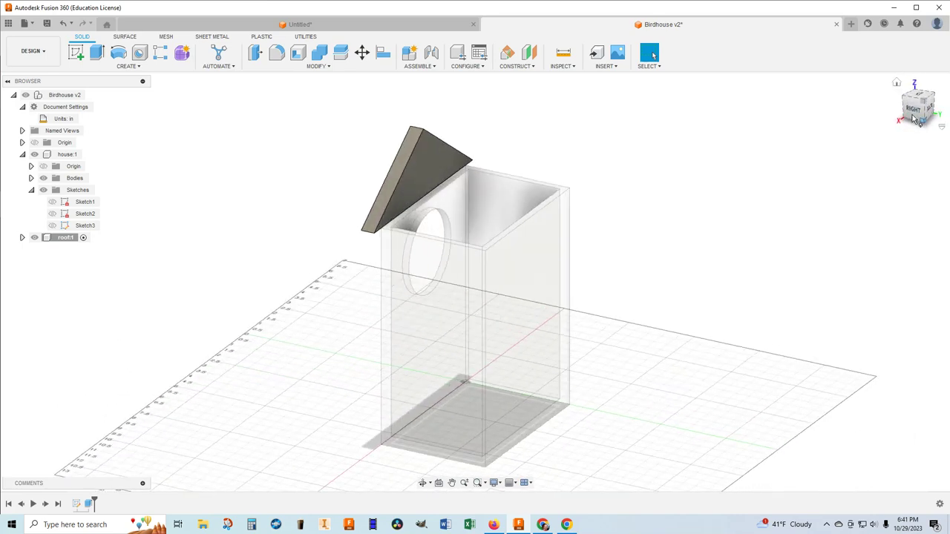
# Step: Extrude the roof's side face 4.50 in across the house, joined to the roof
pyautogui.click(98, 53)
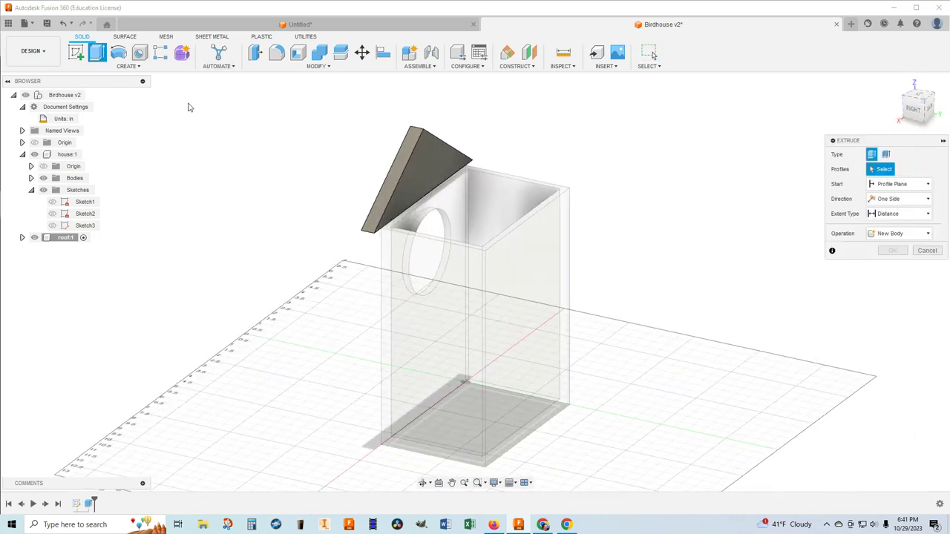
pyautogui.click(431, 165)
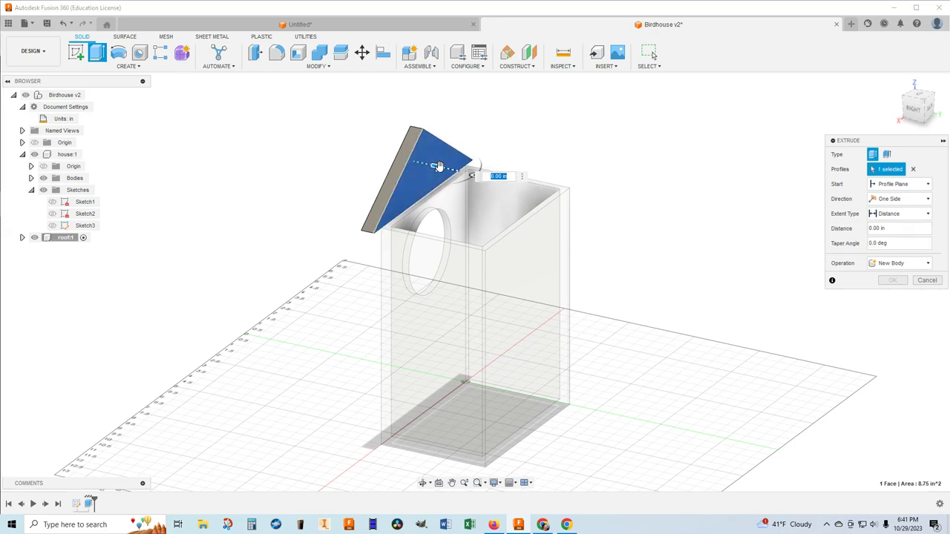
pyautogui.moveTo(438, 166); pyautogui.dragTo(552, 191)
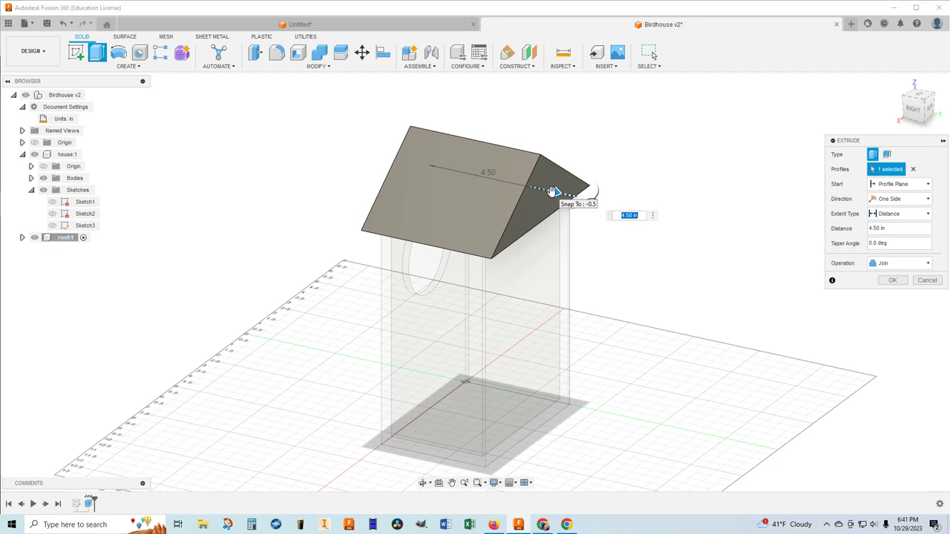
pyautogui.press('Return')
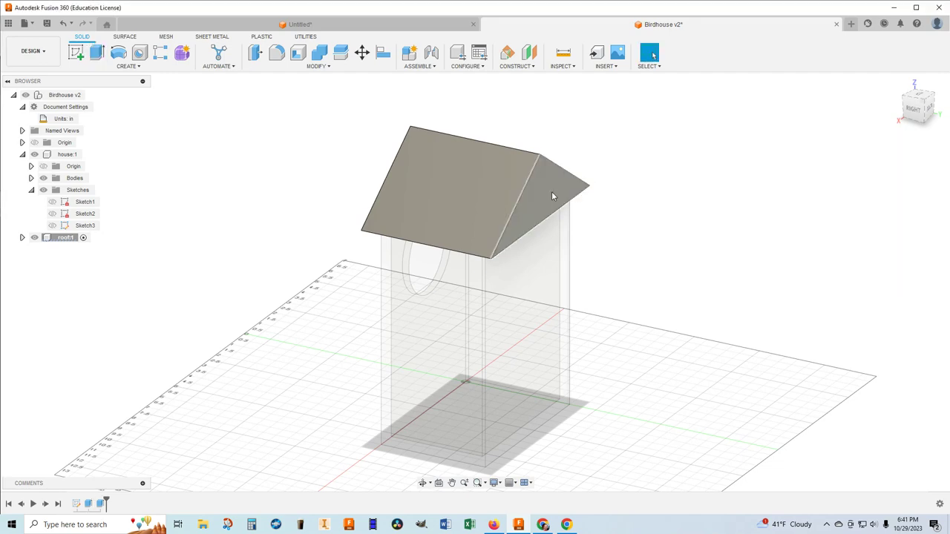
pyautogui.moveTo(925, 97); pyautogui.dragTo(918, 107)
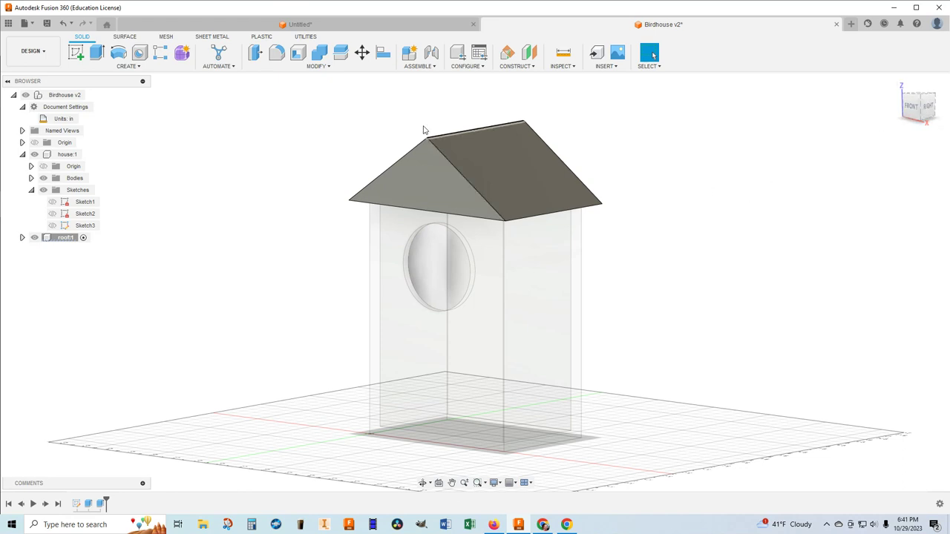
# Step: Save the design as version Birdhouse v3 with the default 'User Saved' description
pyautogui.click(47, 23)
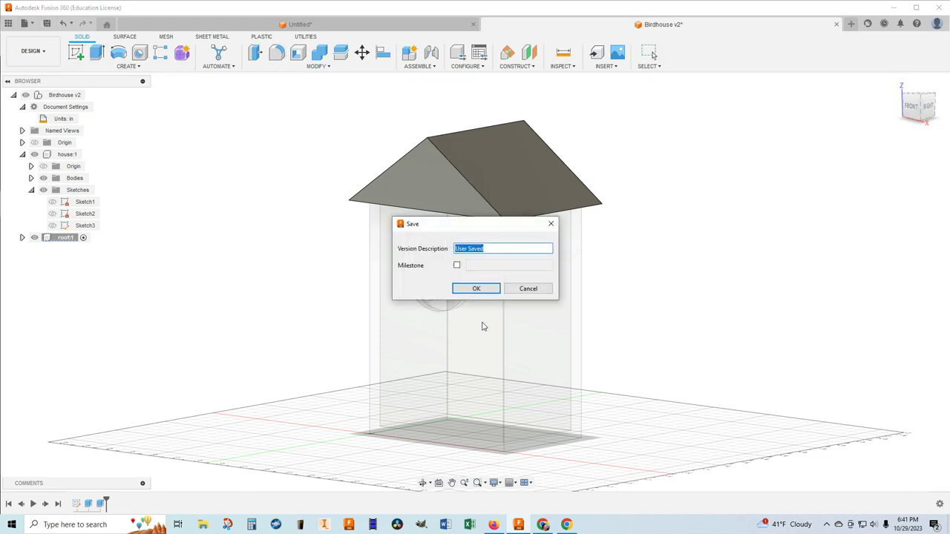
pyautogui.click(477, 289)
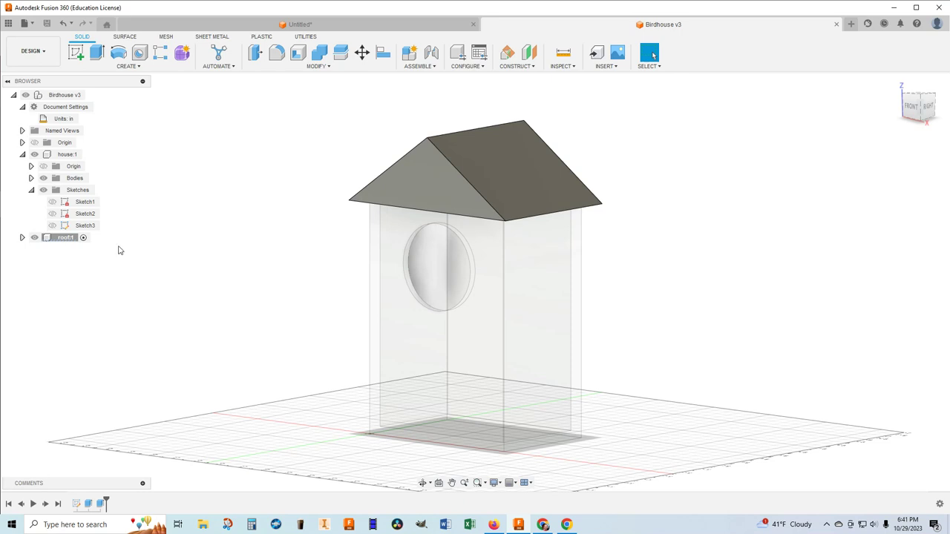
pyautogui.click(22, 238)
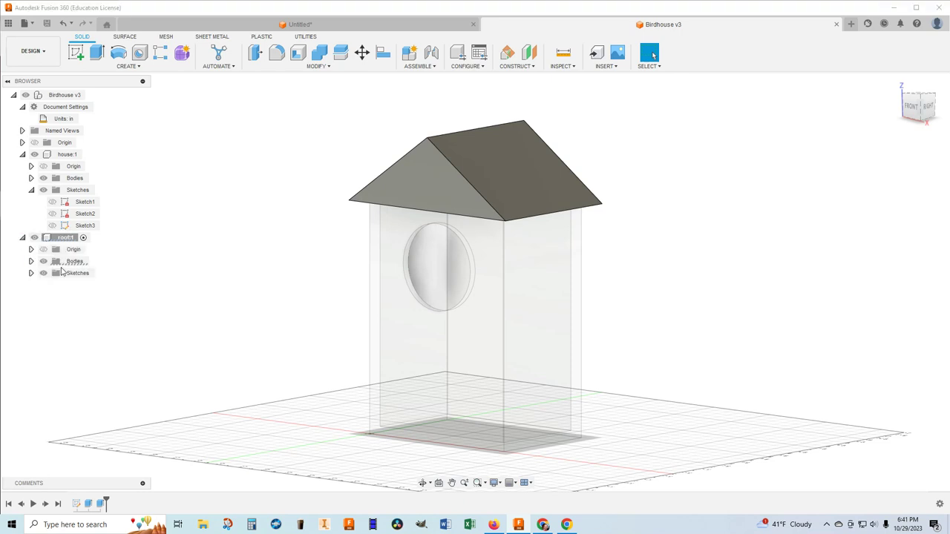
# Step: Rename house:1's Sketch1 to 'base' and Sketch2 to 'walls'
pyautogui.click(32, 273)
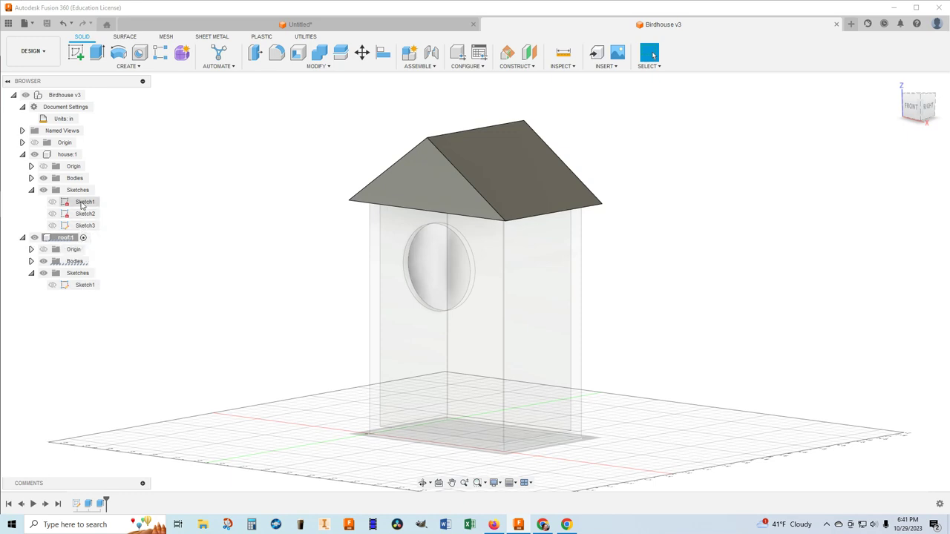
pyautogui.rightClick(82, 204)
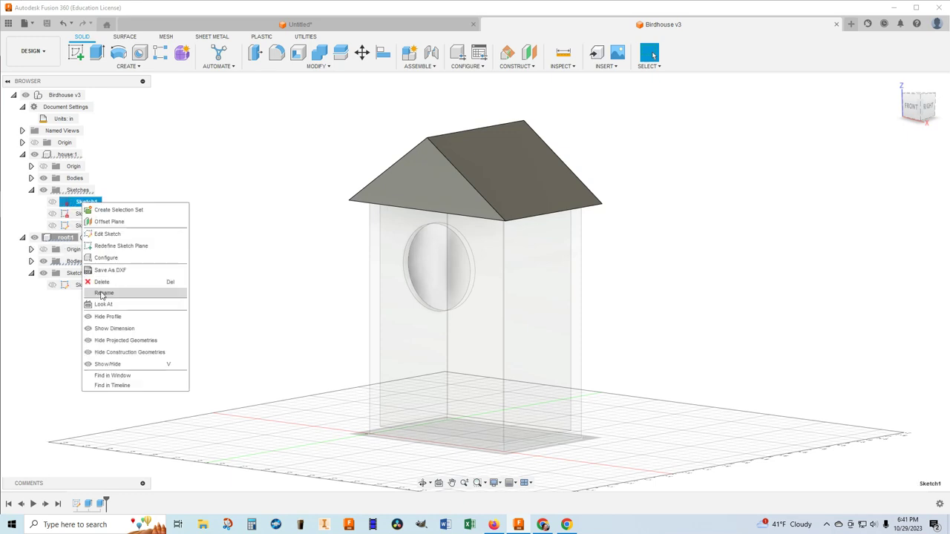
pyautogui.click(104, 294)
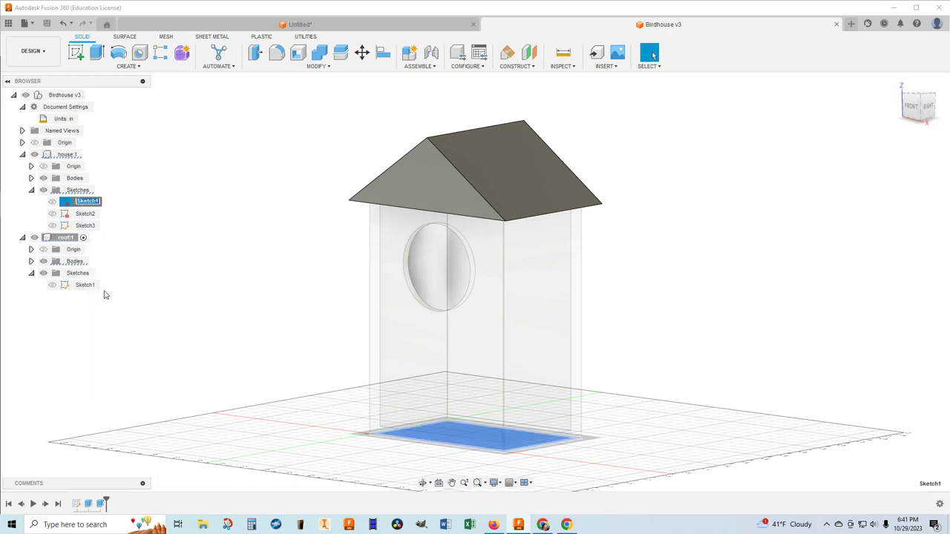
pyautogui.write('base')
pyautogui.click(138, 219)
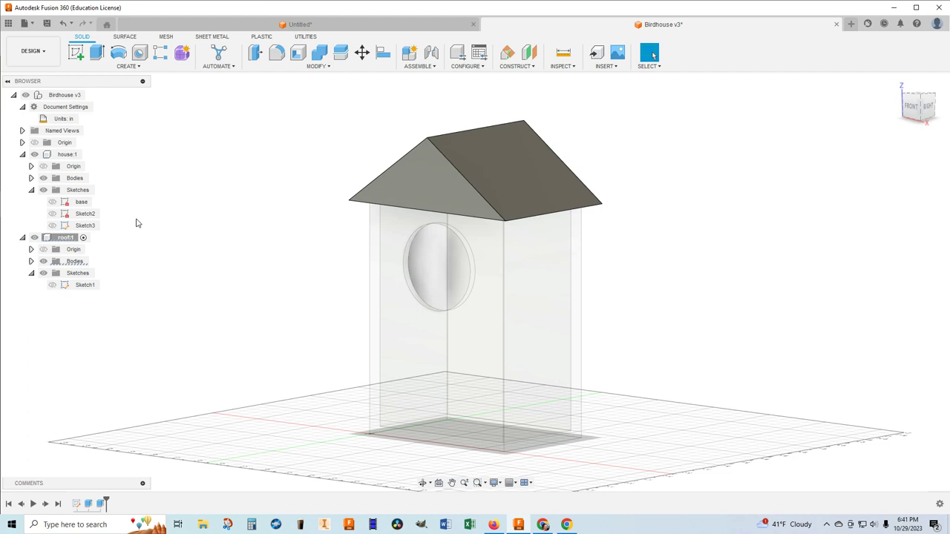
pyautogui.rightClick(83, 215)
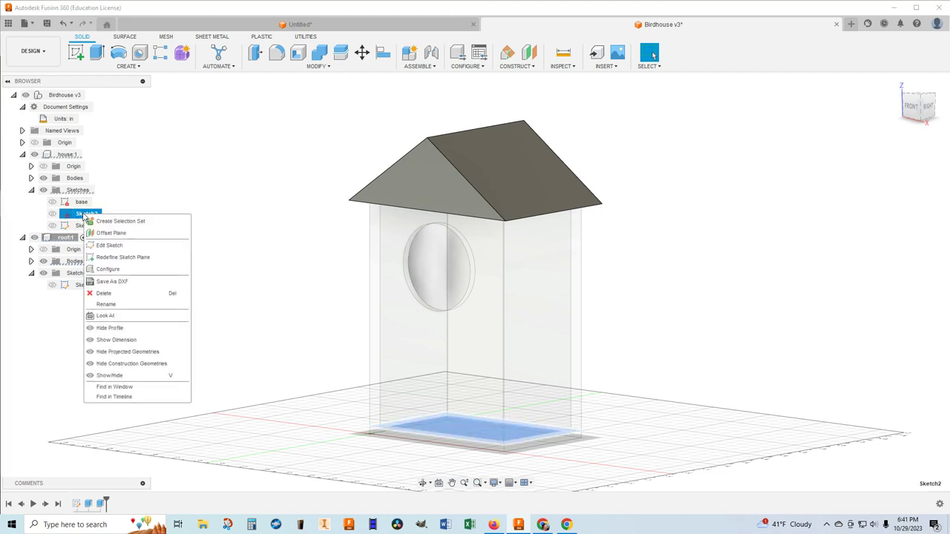
pyautogui.click(109, 305)
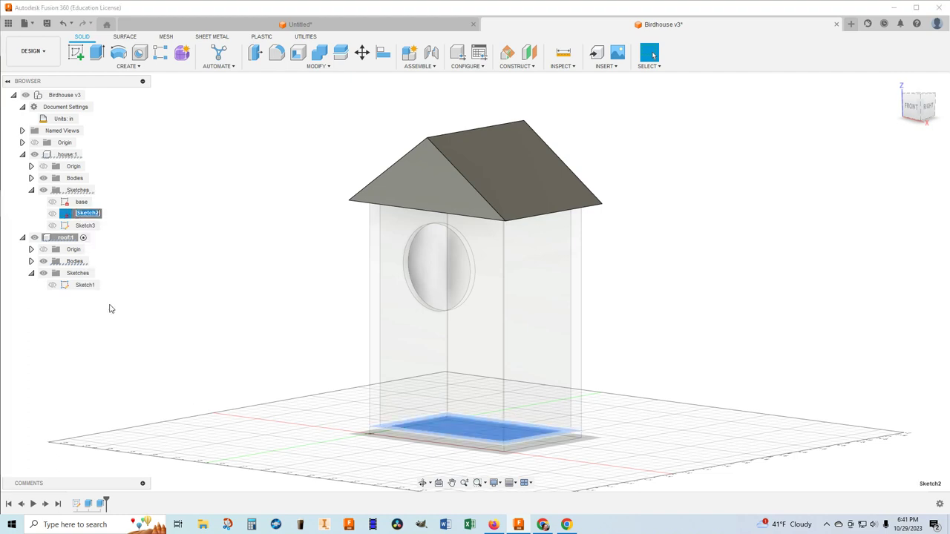
pyautogui.write('walls')
pyautogui.press('Return')
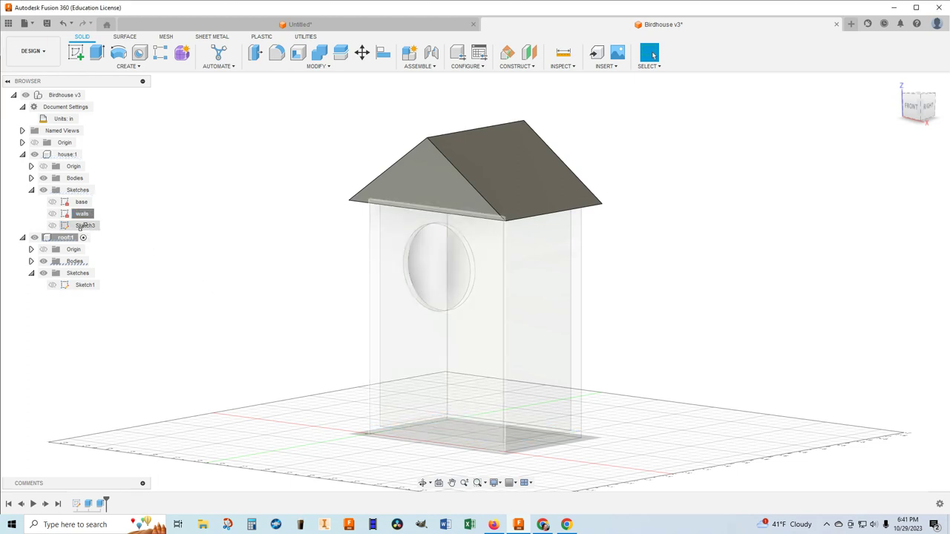
# Step: Rename Sketch3 to 'hole' and the roof component's Sketch1 to 'roof'
pyautogui.rightClick(83, 226)
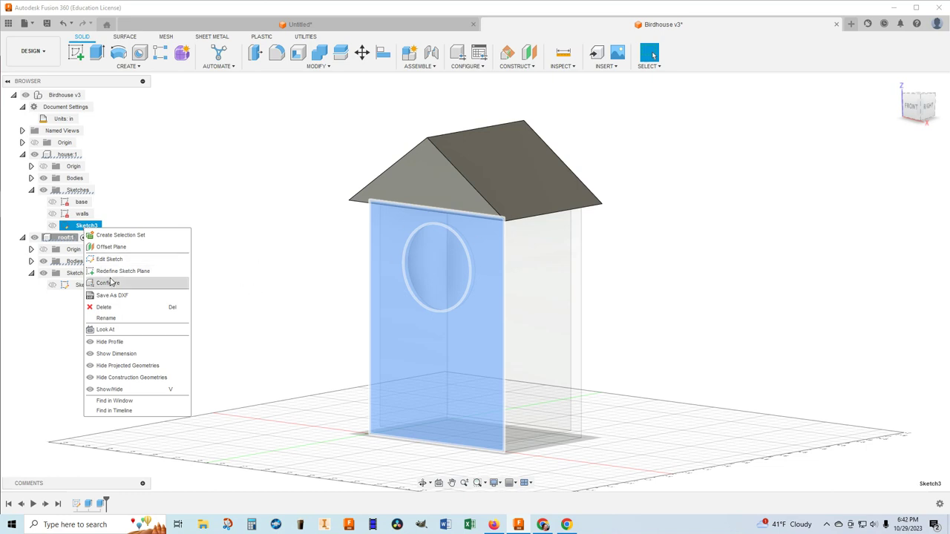
pyautogui.click(108, 319)
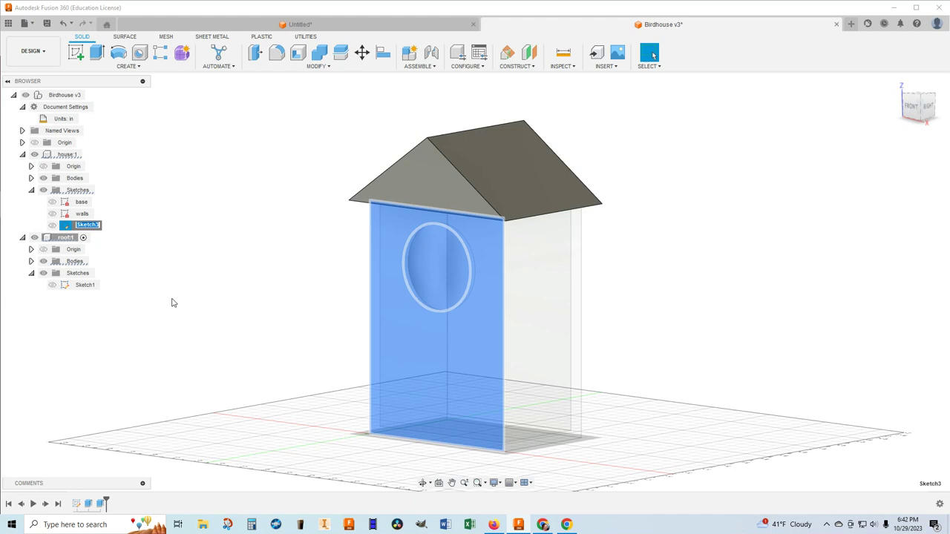
pyautogui.write('hole')
pyautogui.press('Return')
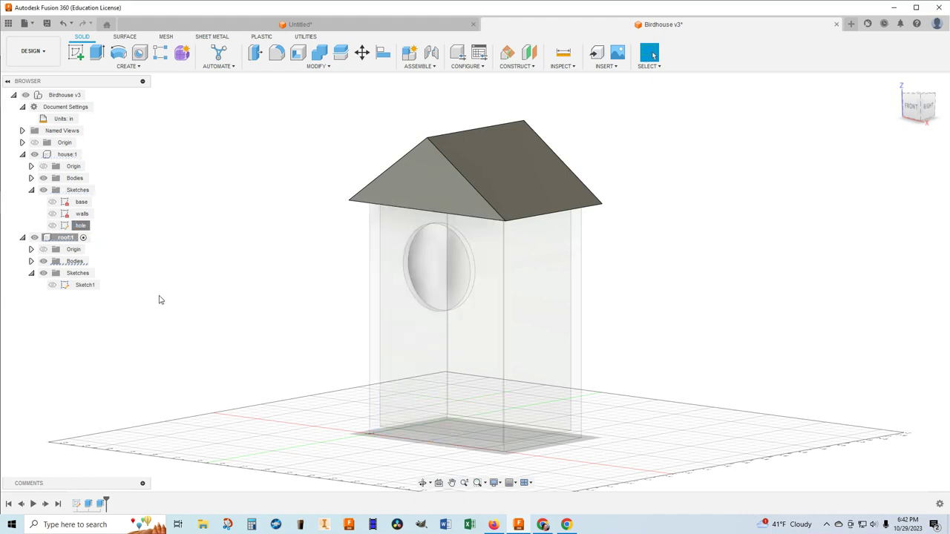
pyautogui.rightClick(91, 287)
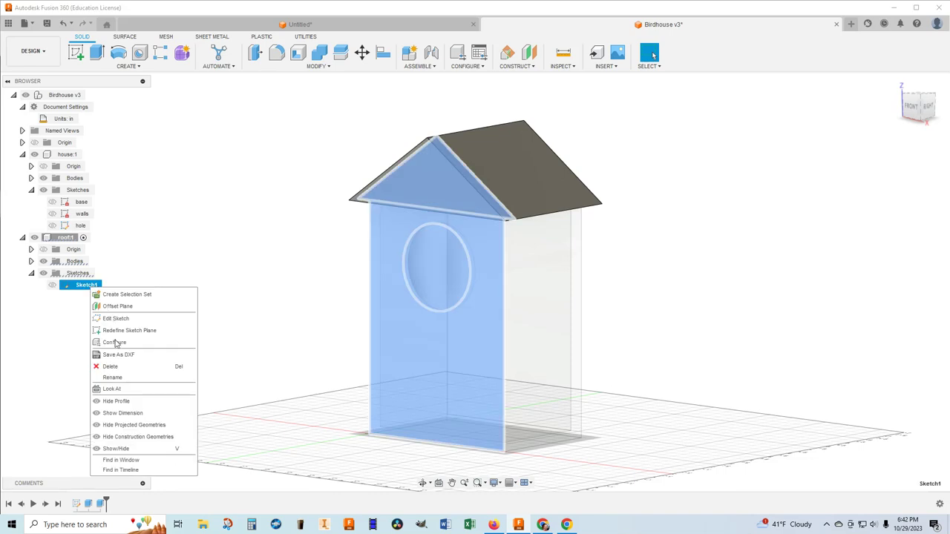
pyautogui.click(117, 380)
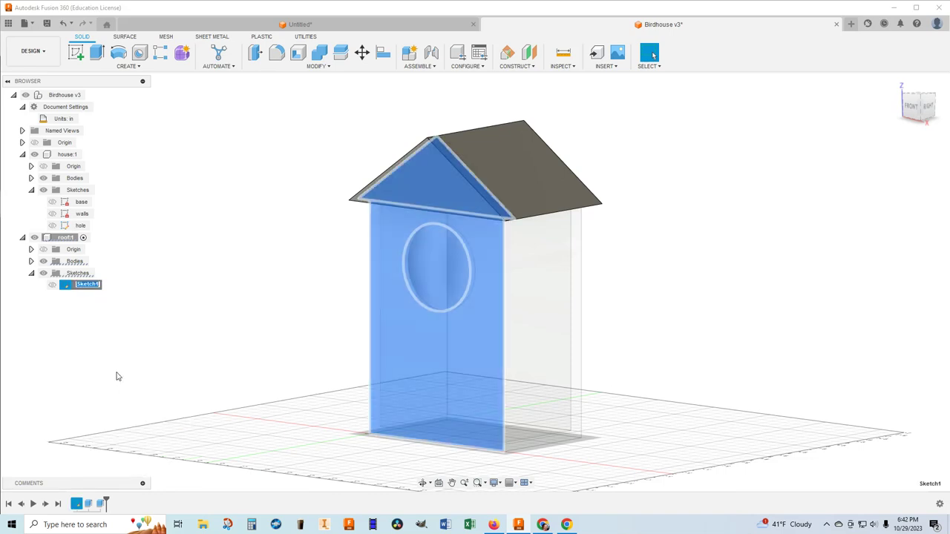
pyautogui.write('roof triangle')
pyautogui.press('Return')
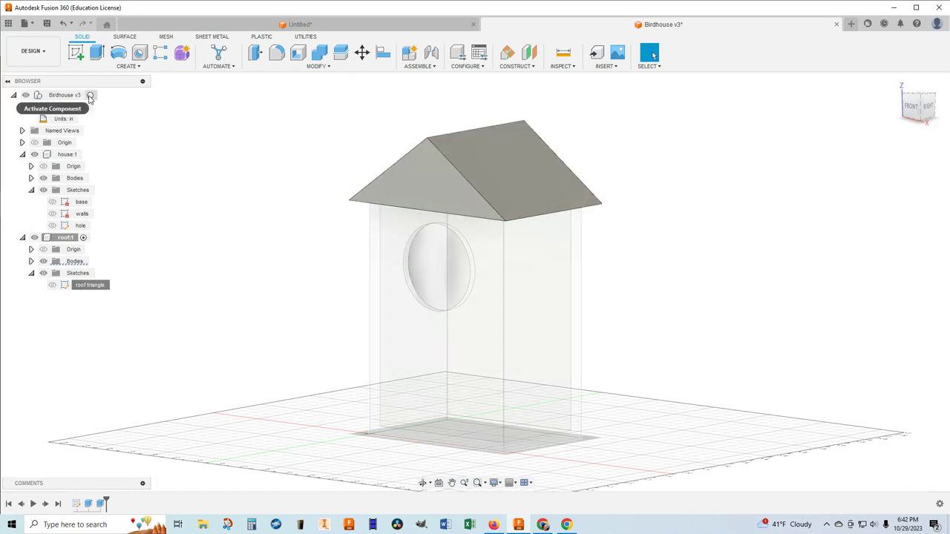
# Step: Activate Birdhouse v3 and create a new active component named peg
pyautogui.click(90, 96)
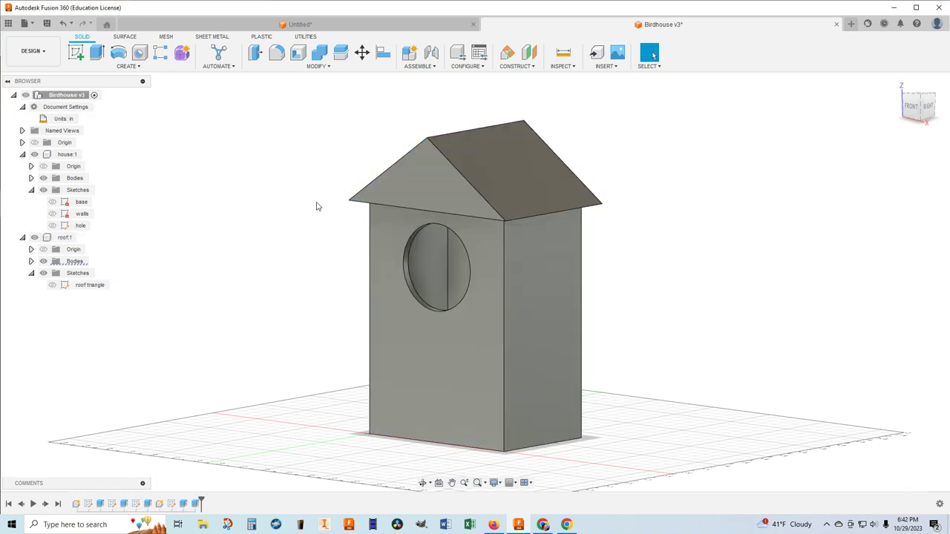
pyautogui.click(133, 67)
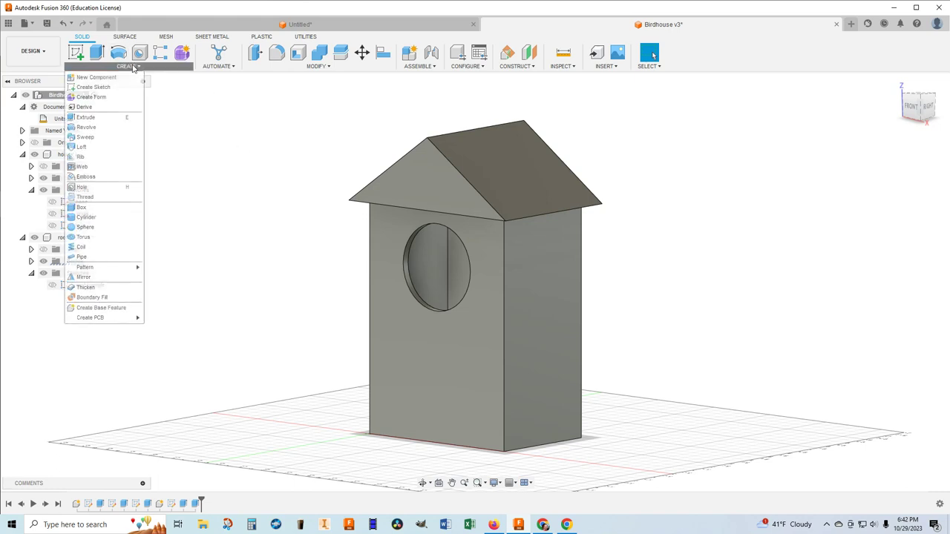
pyautogui.click(103, 74)
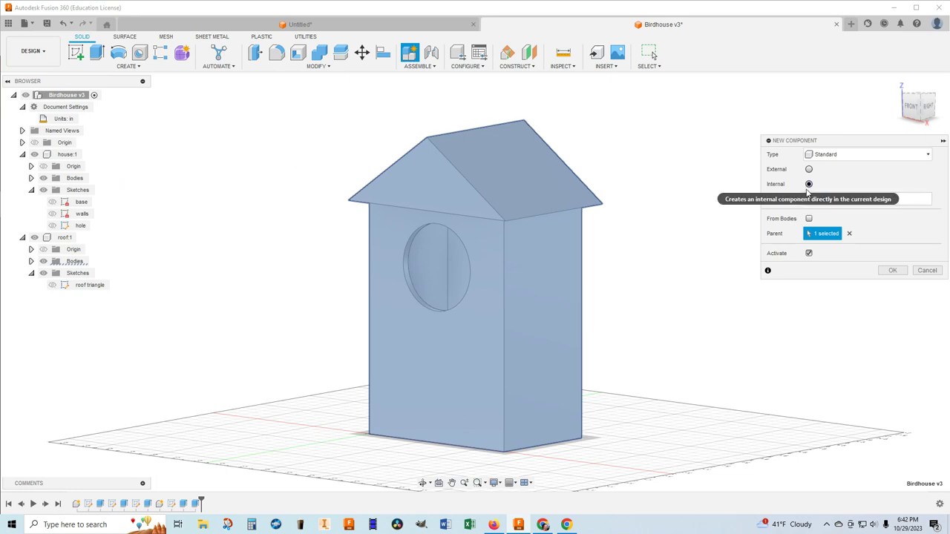
pyautogui.click(895, 270)
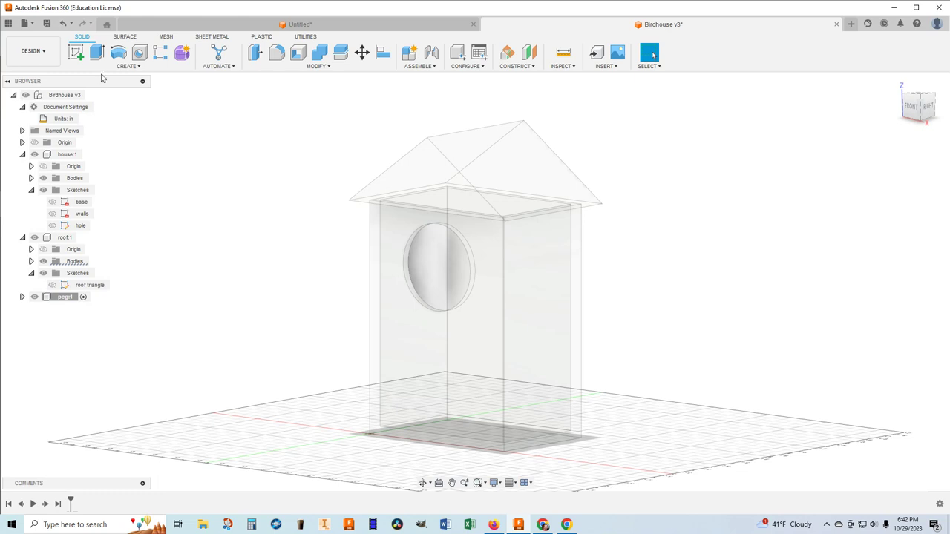
# Step: Start a sketch on the front plane and draw a 1 in diameter circle low on the wall
pyautogui.click(77, 53)
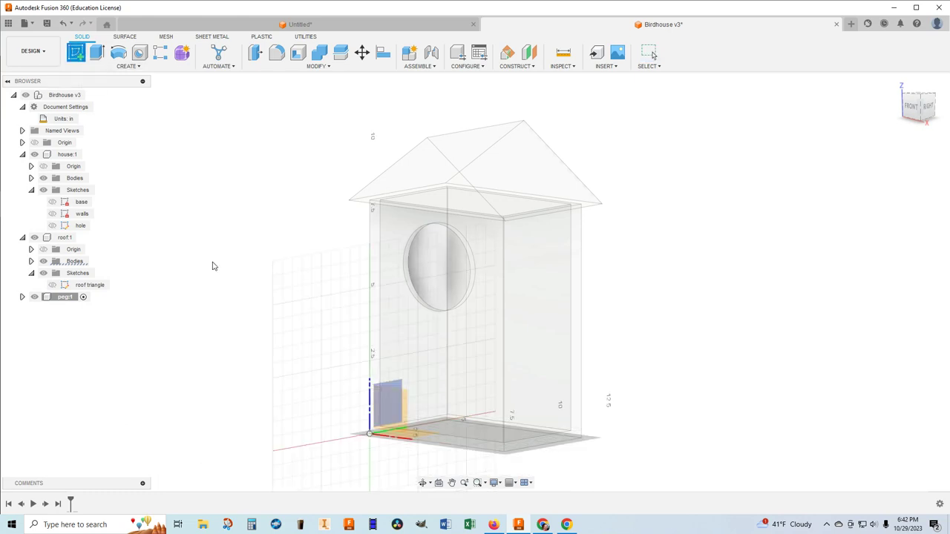
pyautogui.click(377, 318)
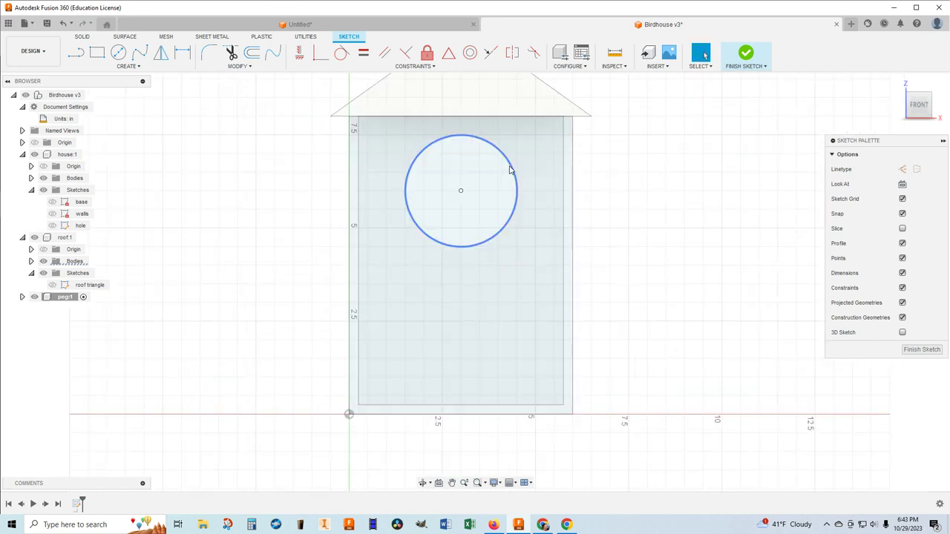
pyautogui.click(119, 53)
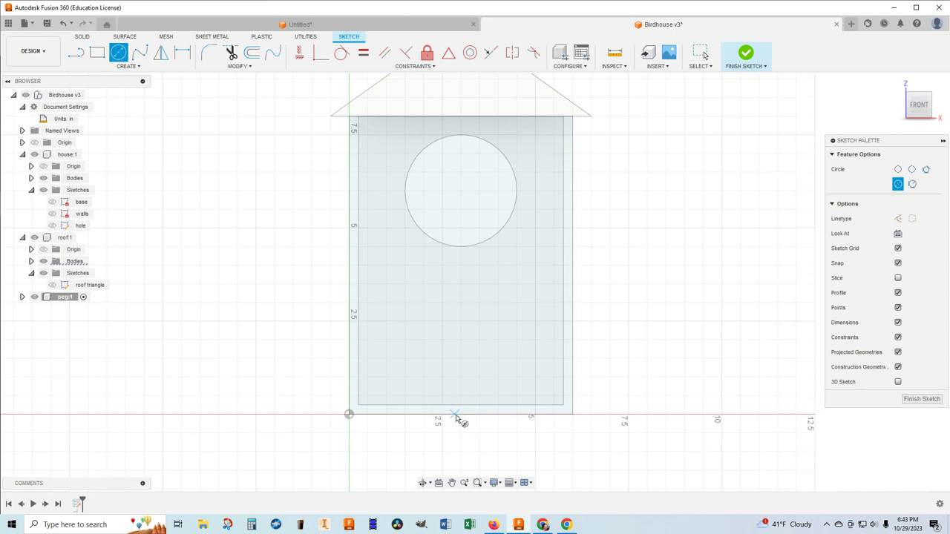
pyautogui.click(460, 348)
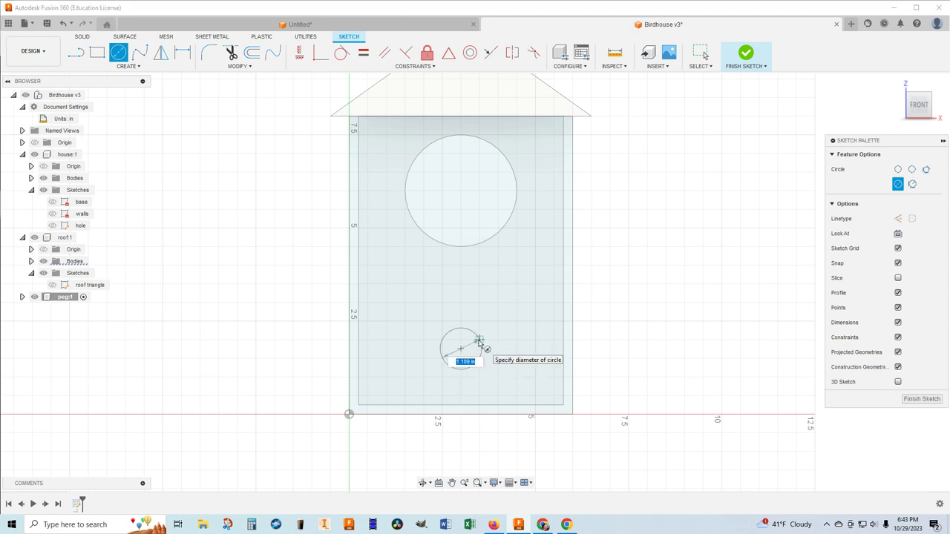
pyautogui.write('1')
pyautogui.press('Return')
pyautogui.press('Escape')
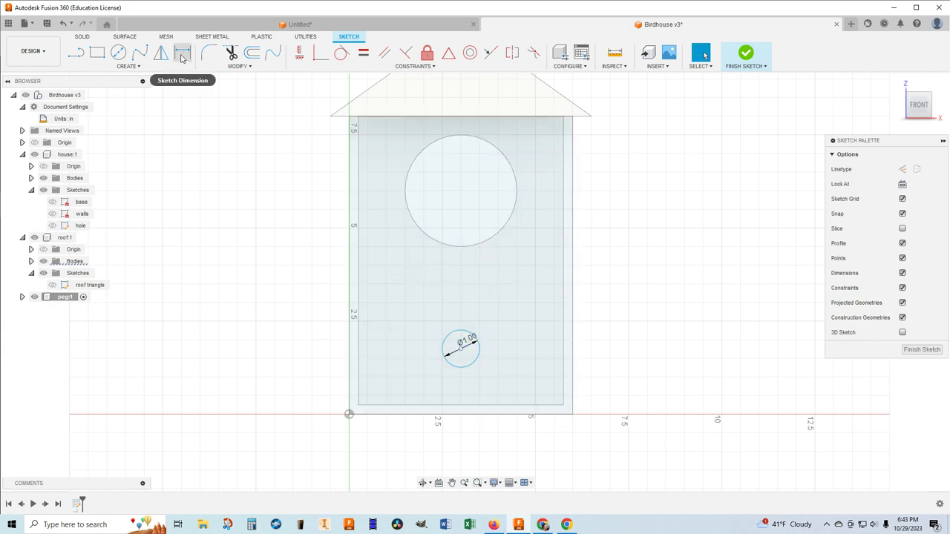
# Step: Dimension the circle's centre 2 in above the bottom line and finish the sketch
pyautogui.click(178, 59)
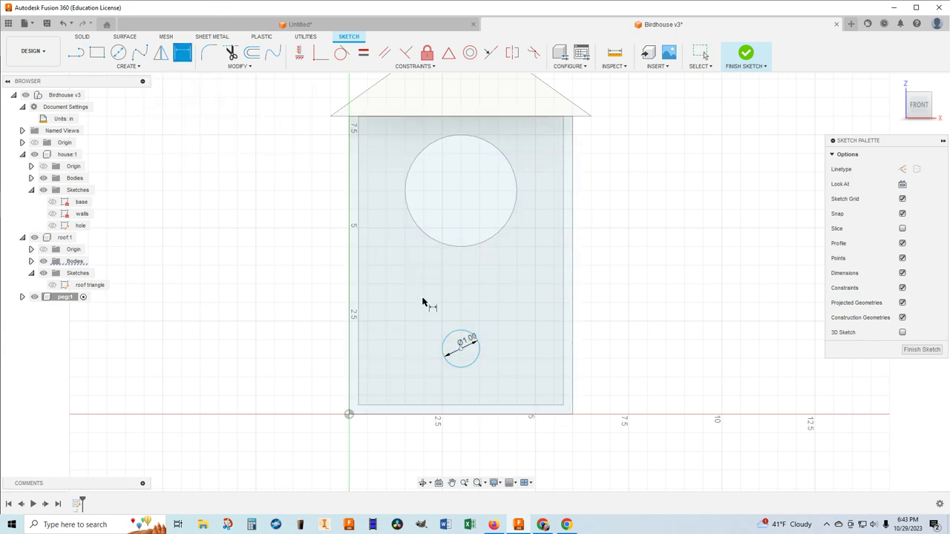
pyautogui.click(460, 352)
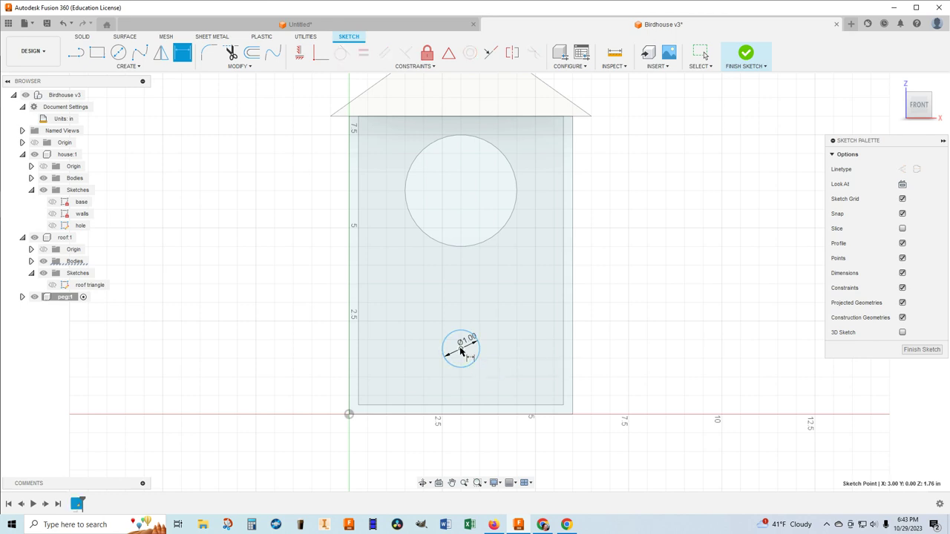
pyautogui.click(461, 418)
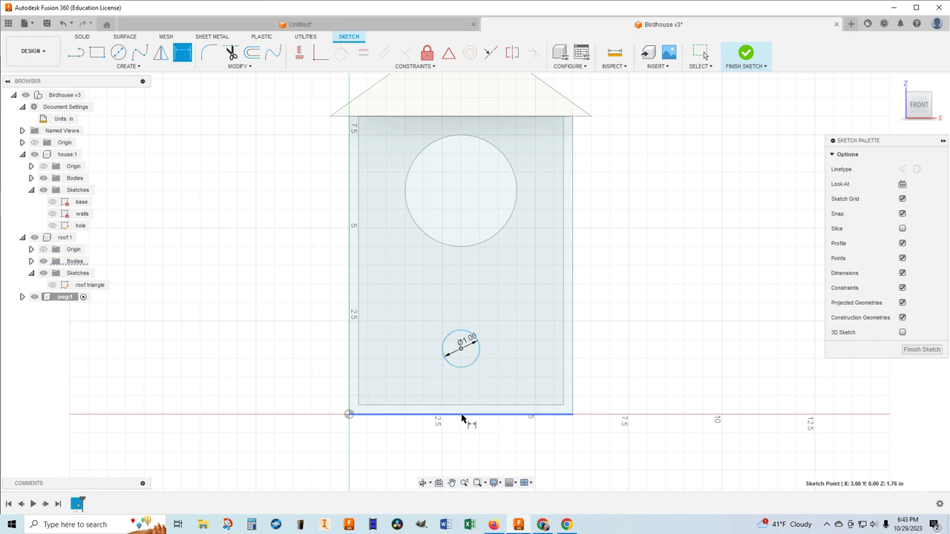
pyautogui.click(607, 376)
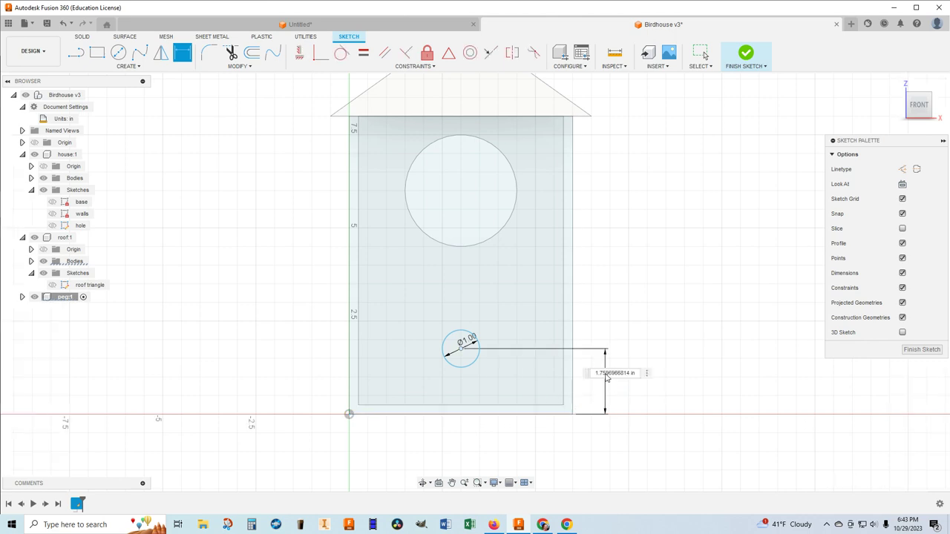
pyautogui.write('2')
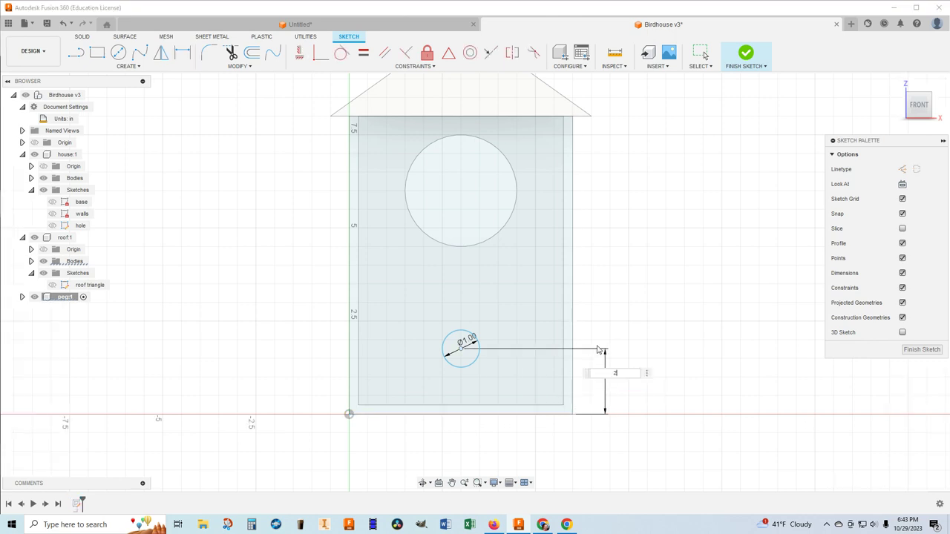
pyautogui.press('Return')
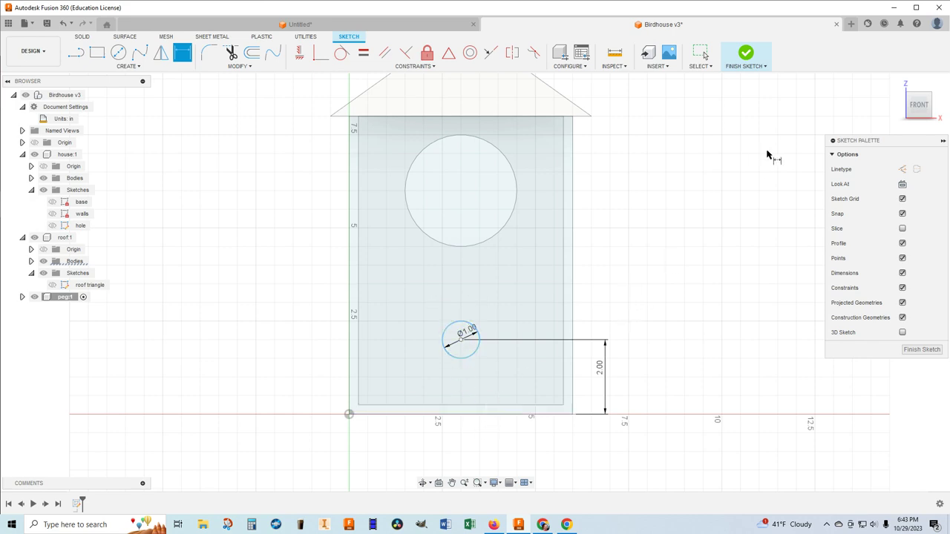
pyautogui.click(747, 54)
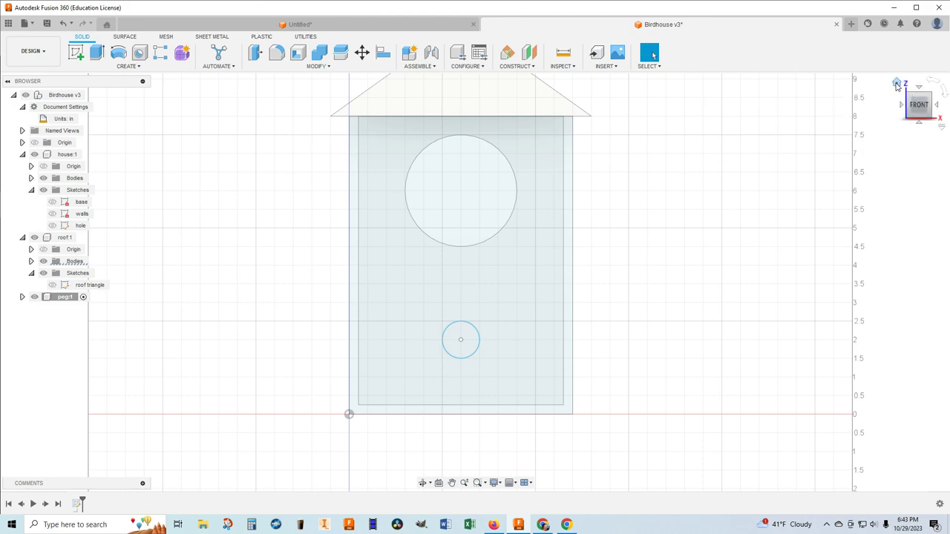
# Step: Extrude the small 1.00 in circle 1.50 in out from the front wall as a cylindrical peg
pyautogui.click(897, 83)
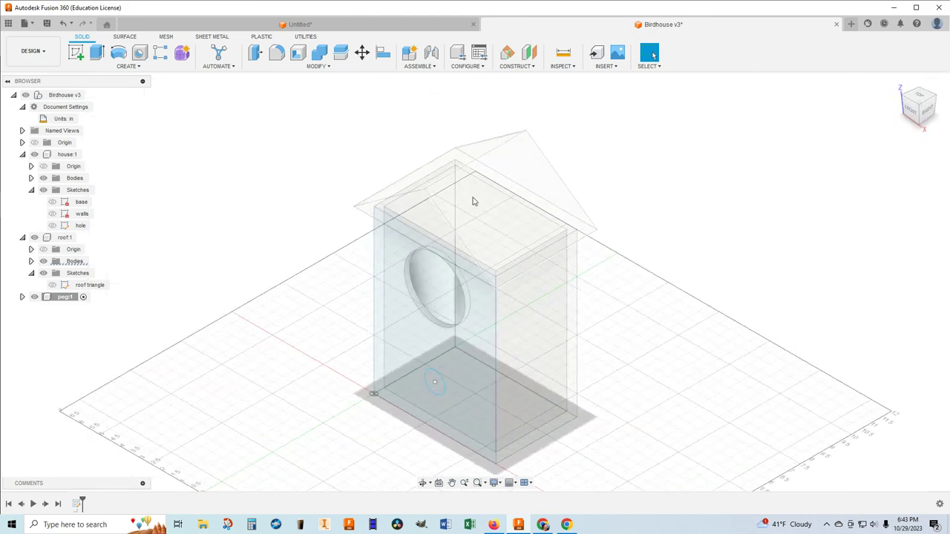
pyautogui.click(97, 52)
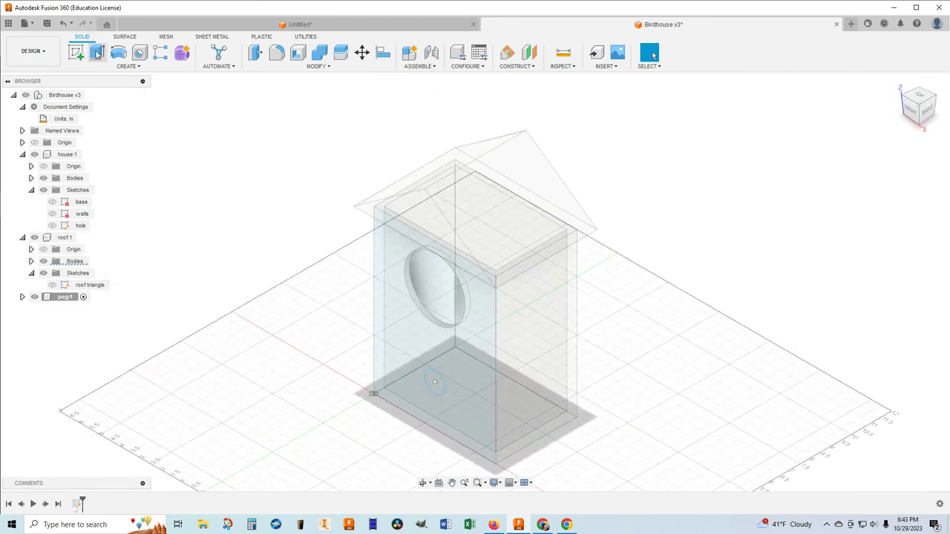
pyautogui.click(433, 381)
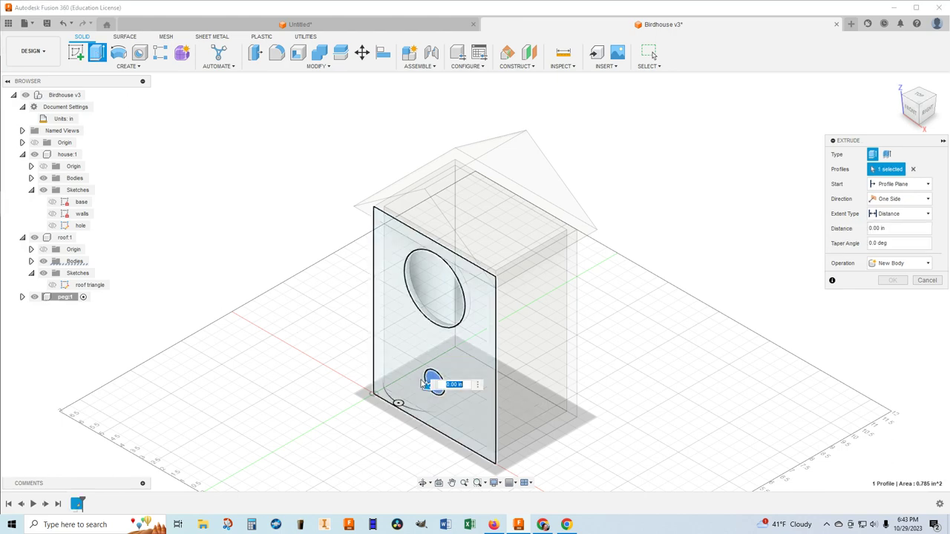
pyautogui.moveTo(429, 389); pyautogui.dragTo(398, 402)
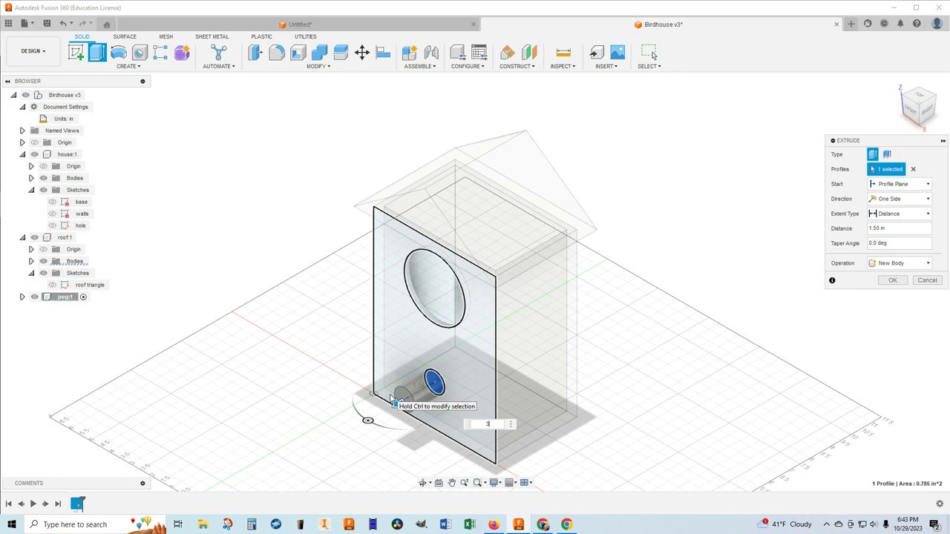
pyautogui.press('Return')
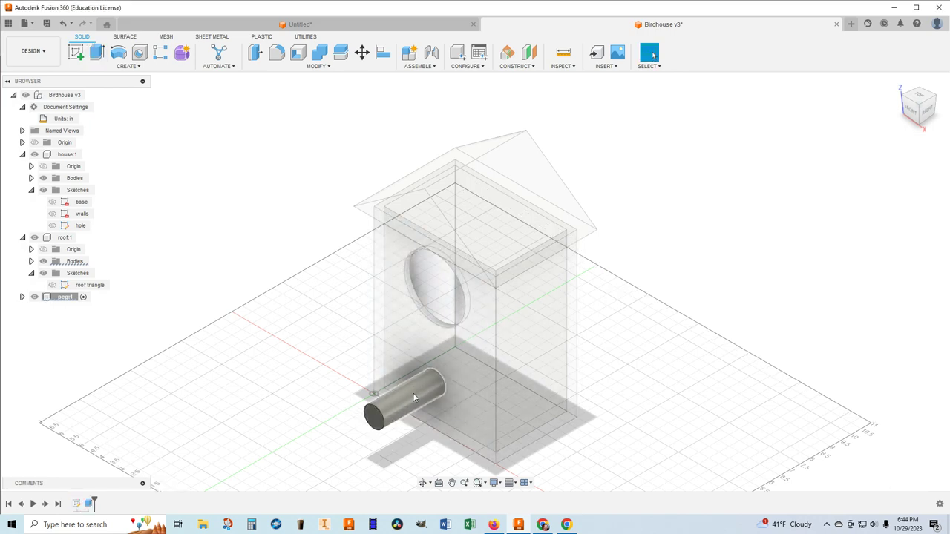
pyautogui.scroll(4, 370, 415)
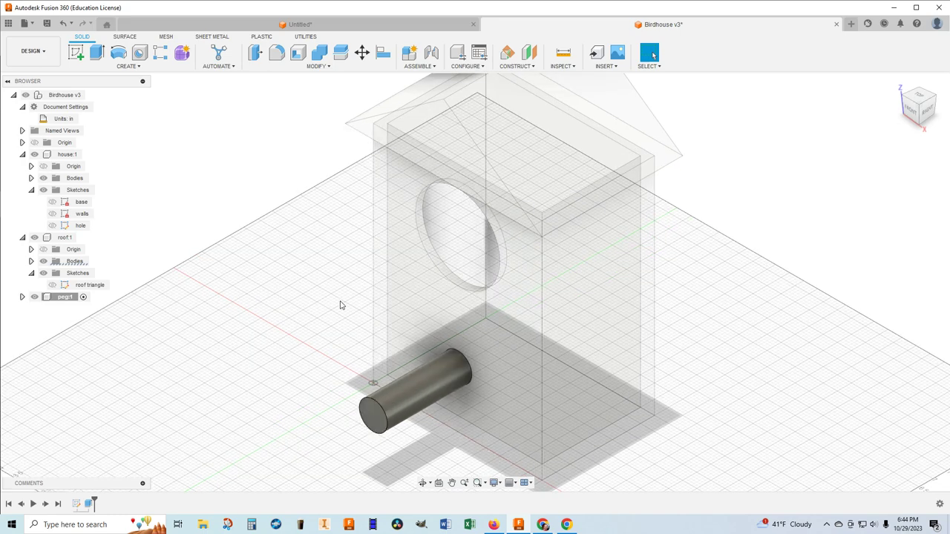
pyautogui.click(277, 52)
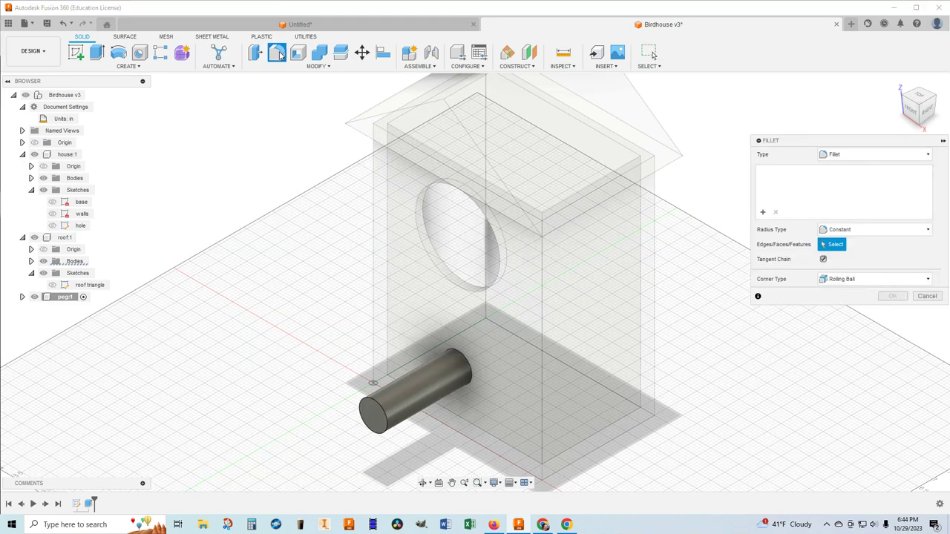
# Step: Round the peg's outer end edge with a 0.05 in fillet
pyautogui.click(373, 403)
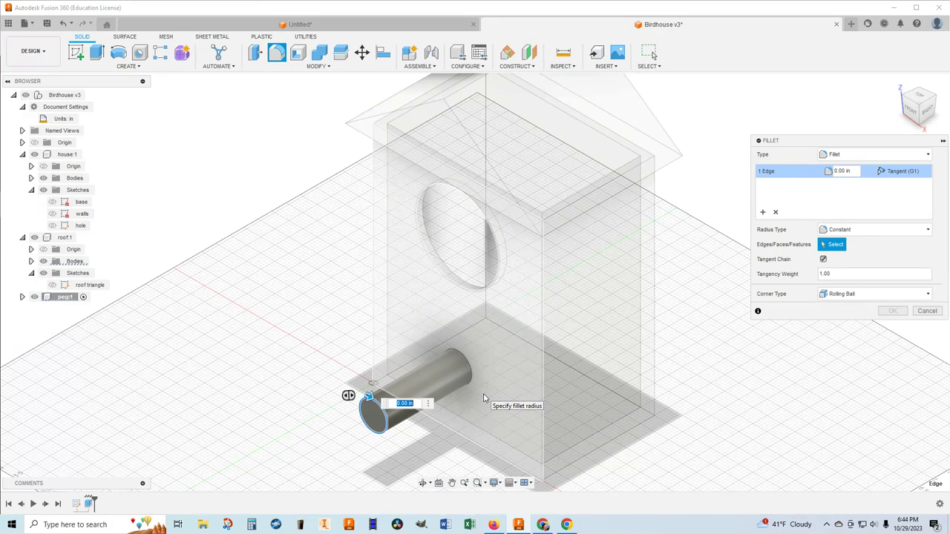
pyautogui.press('BackSpace')
pyautogui.press('Return')
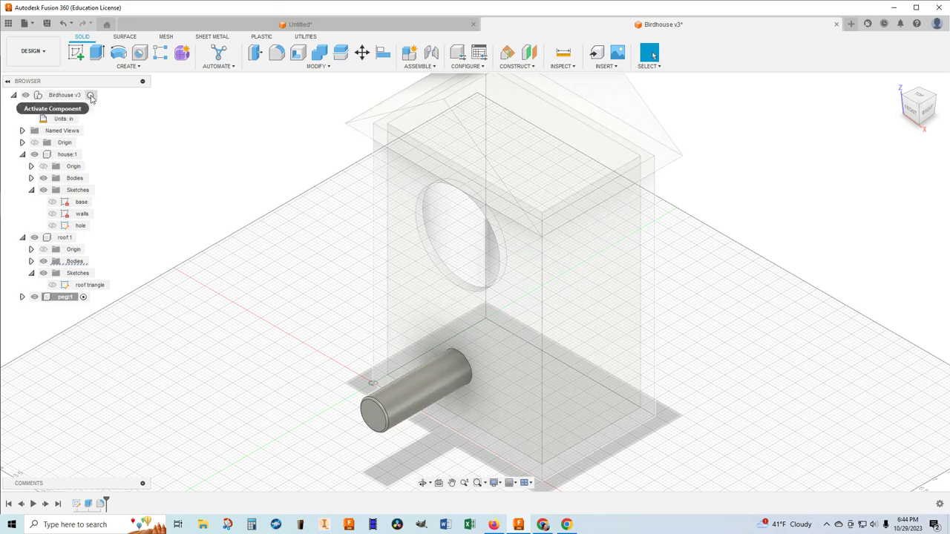
pyautogui.click(91, 96)
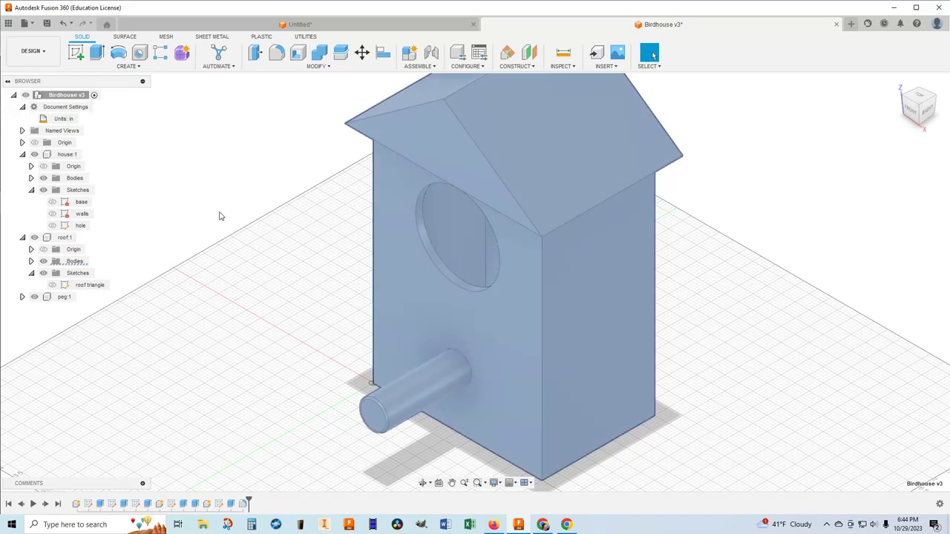
pyautogui.moveTo(224, 238); pyautogui.dragTo(191, 271, button='middle')
pyautogui.scroll(-1, 191, 272)
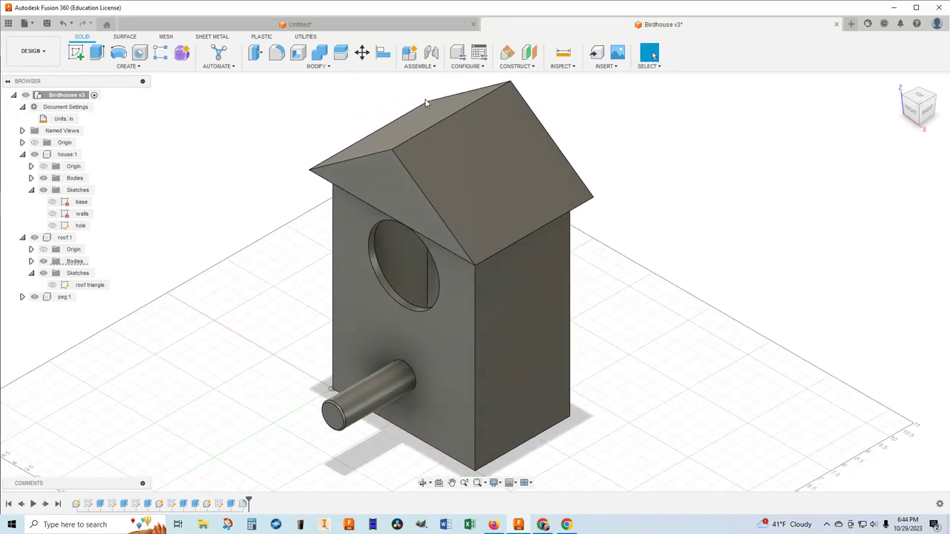
pyautogui.click(47, 25)
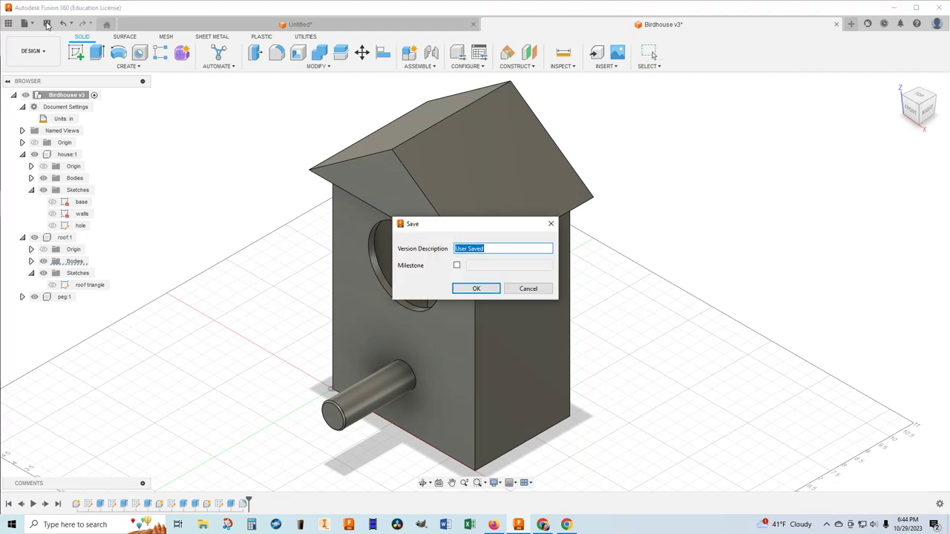
pyautogui.click(476, 288)
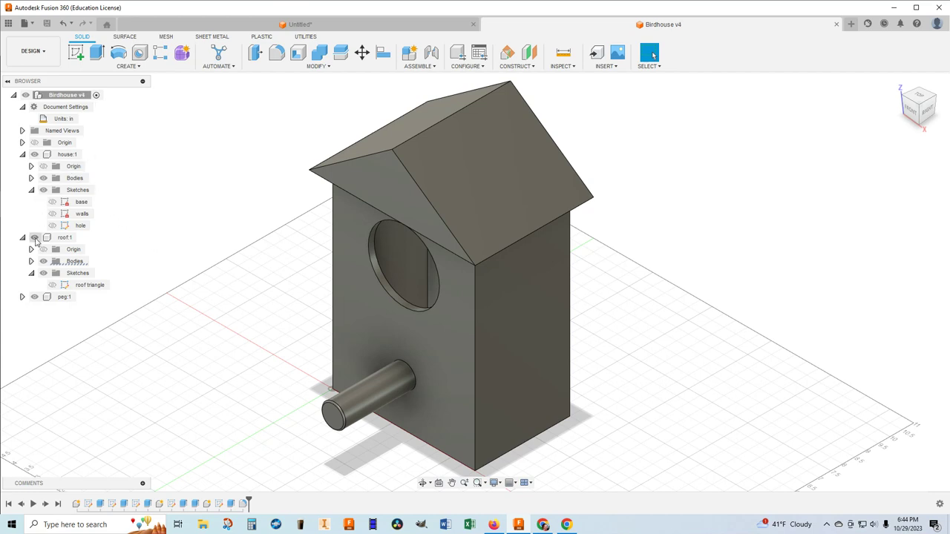
pyautogui.click(34, 238)
pyautogui.click(34, 237)
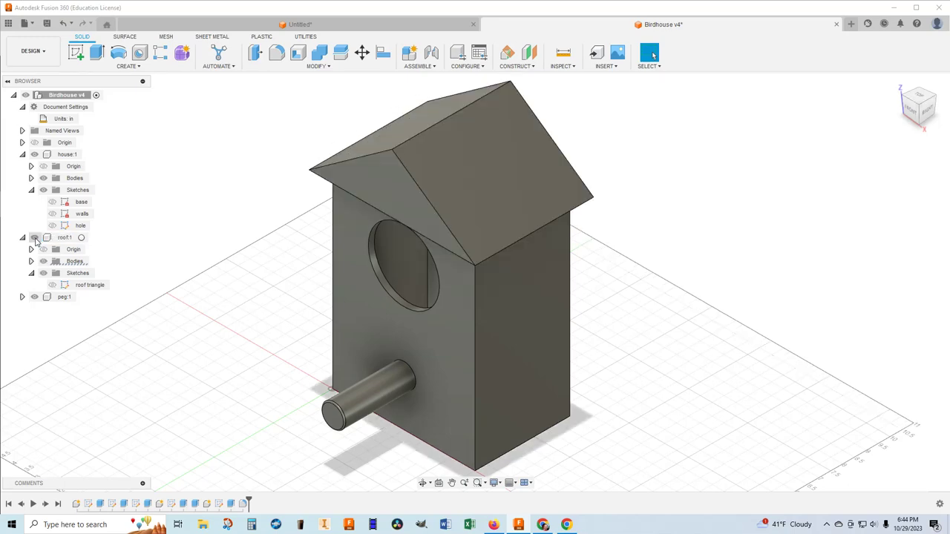
pyautogui.click(34, 299)
pyautogui.click(34, 298)
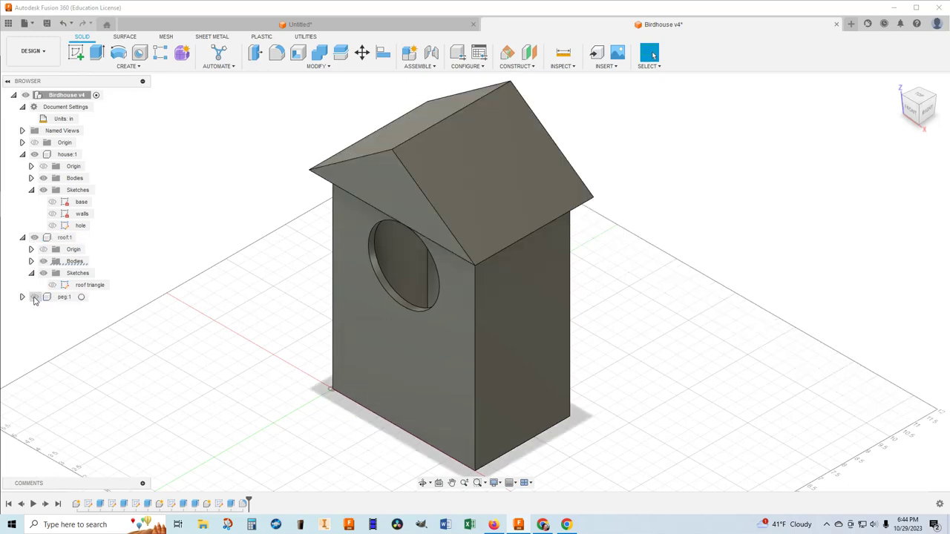
pyautogui.click(34, 298)
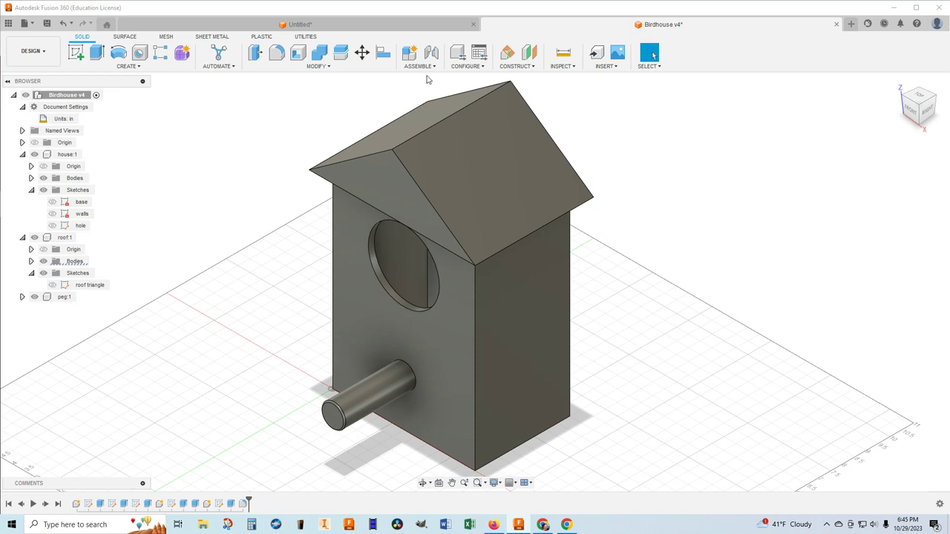
# Step: Assign the Oak, Red wood physical material to the house, roof and peg bodies
pyautogui.click(317, 66)
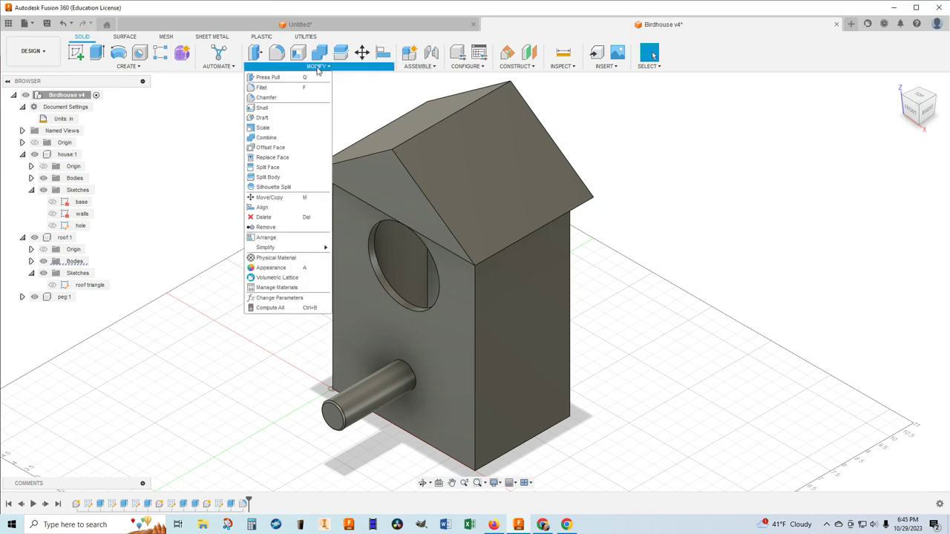
pyautogui.click(274, 258)
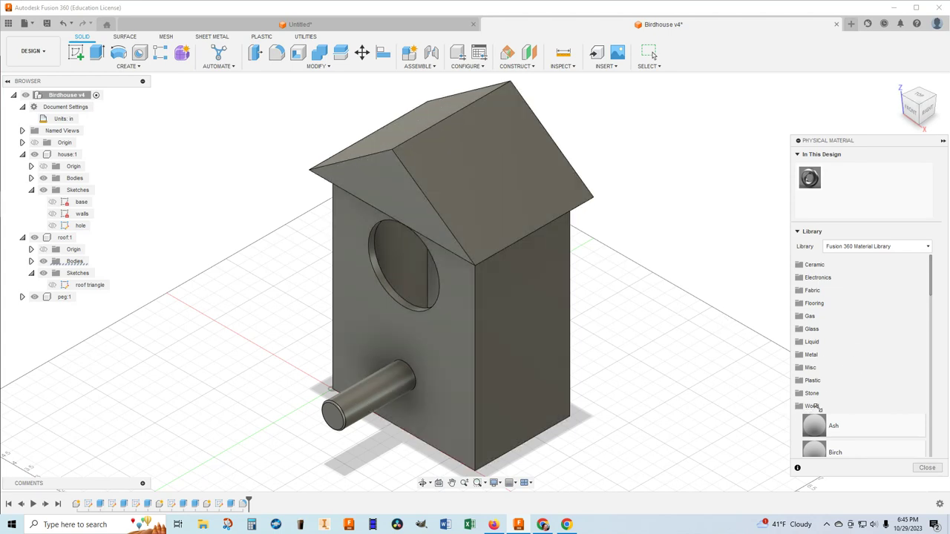
pyautogui.click(816, 407)
pyautogui.click(815, 405)
pyautogui.scroll(-5, 820, 405)
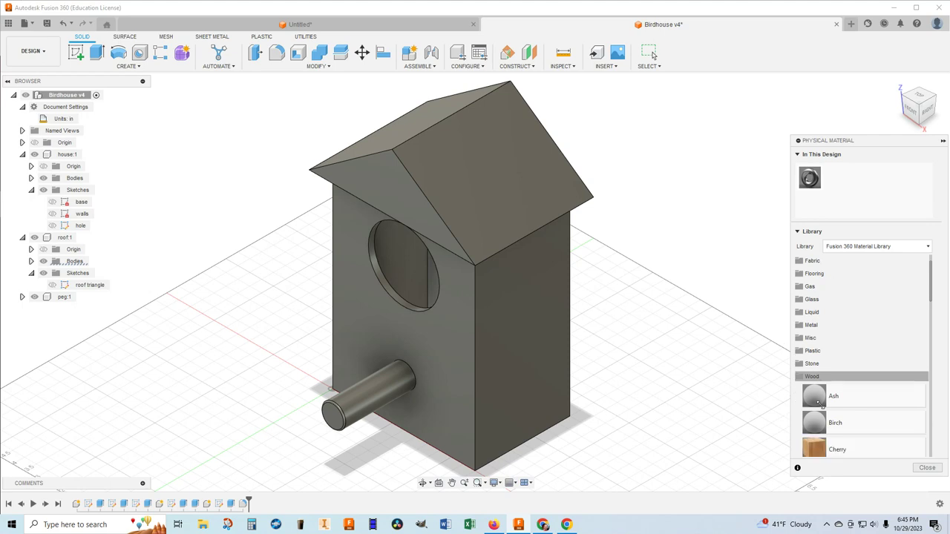
pyautogui.scroll(-5, 822, 404)
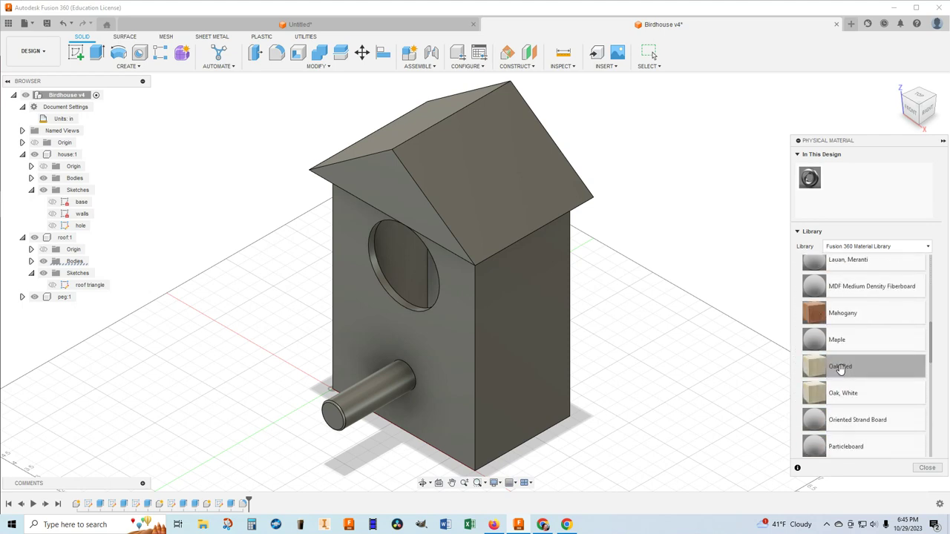
pyautogui.moveTo(858, 368); pyautogui.dragTo(890, 183)
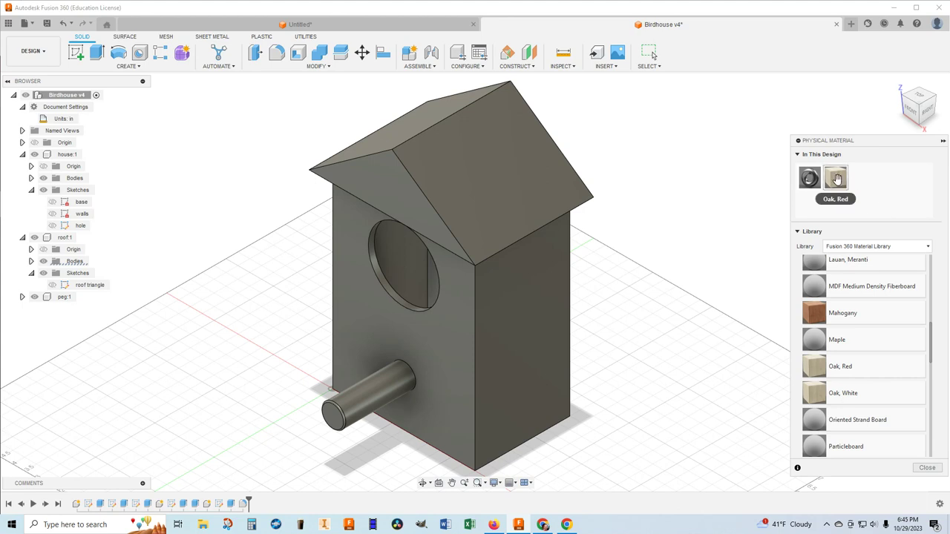
pyautogui.moveTo(837, 178); pyautogui.dragTo(536, 291)
pyautogui.moveTo(836, 178); pyautogui.dragTo(555, 187)
pyautogui.moveTo(836, 178); pyautogui.dragTo(440, 377)
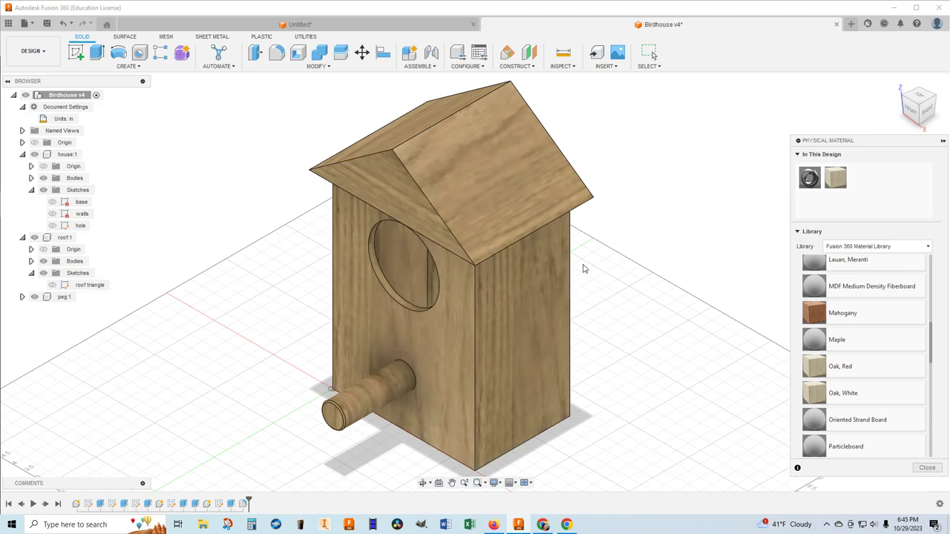
# Step: Collapse the Wood category and bring up the Appearance dialog from Modify
pyautogui.scroll(5, 823, 364)
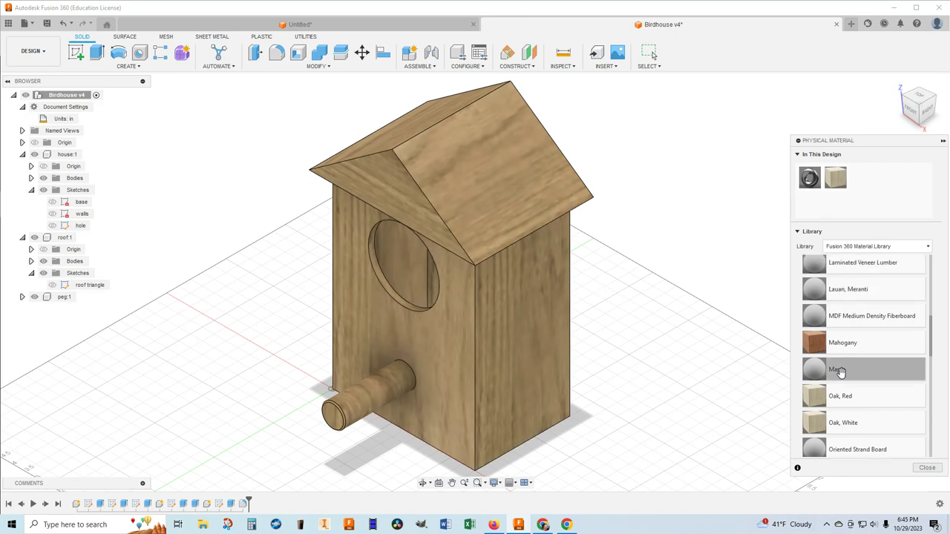
pyautogui.click(821, 349)
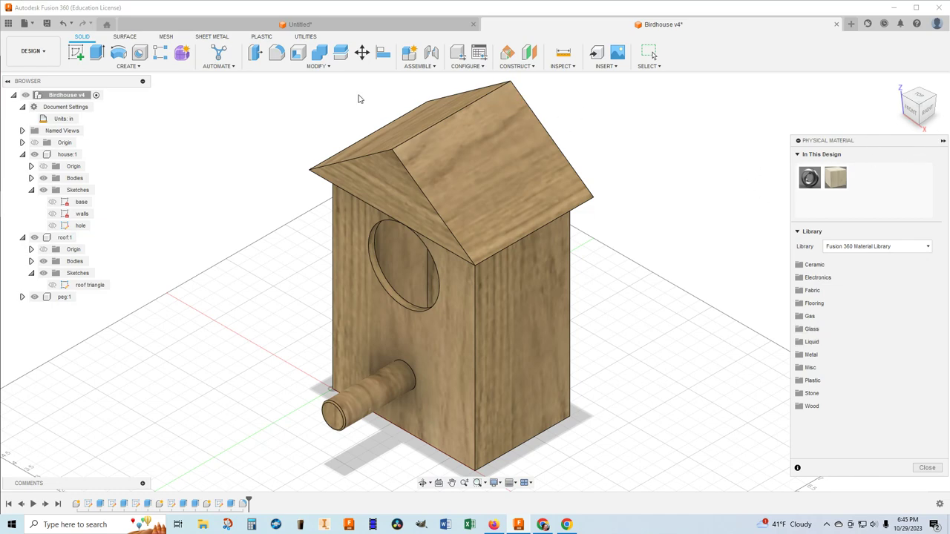
pyautogui.click(327, 68)
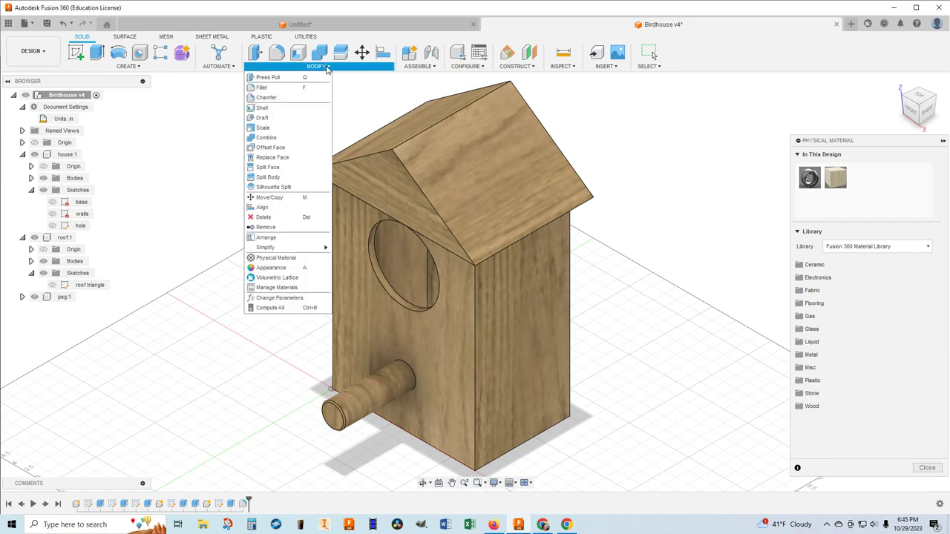
pyautogui.click(272, 268)
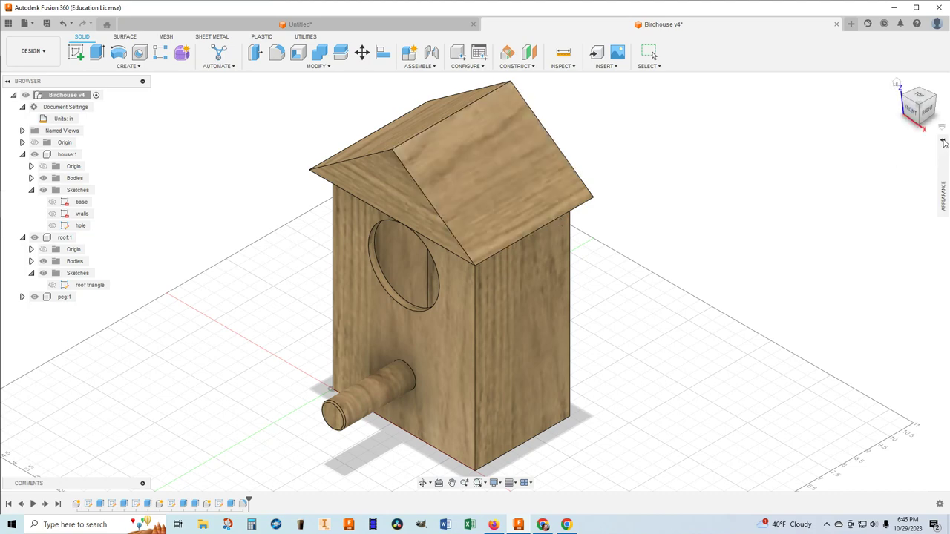
pyautogui.moveTo(942, 148)
# Step: Expand Paint > Glossy in the library and add Enamel Glossy Black to In This Design
pyautogui.click(944, 143)
pyautogui.scroll(-1, 816, 349)
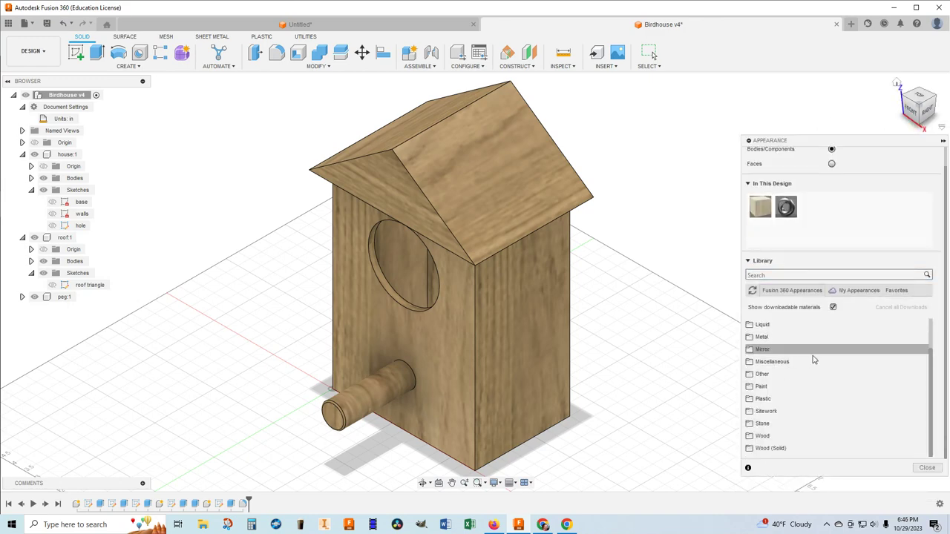
pyautogui.click(789, 387)
pyautogui.scroll(-2, 785, 378)
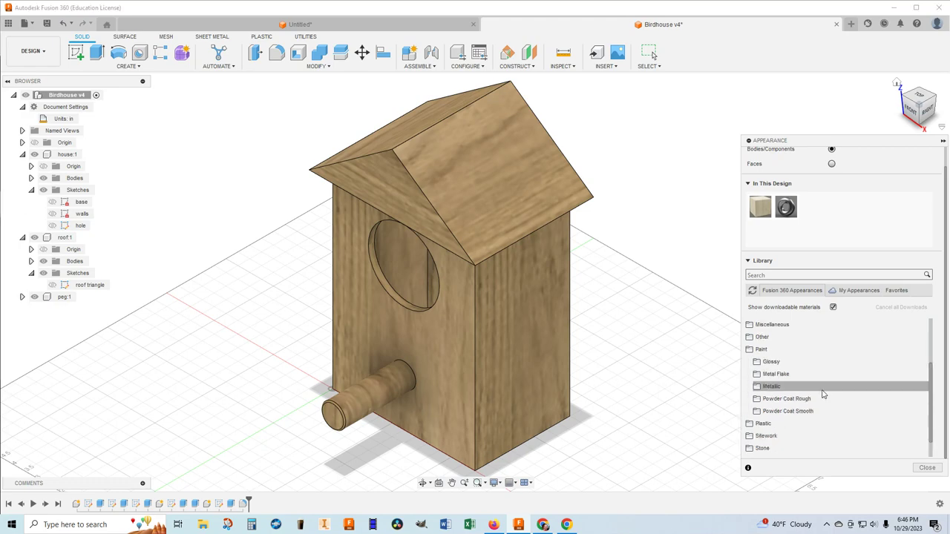
pyautogui.click(780, 363)
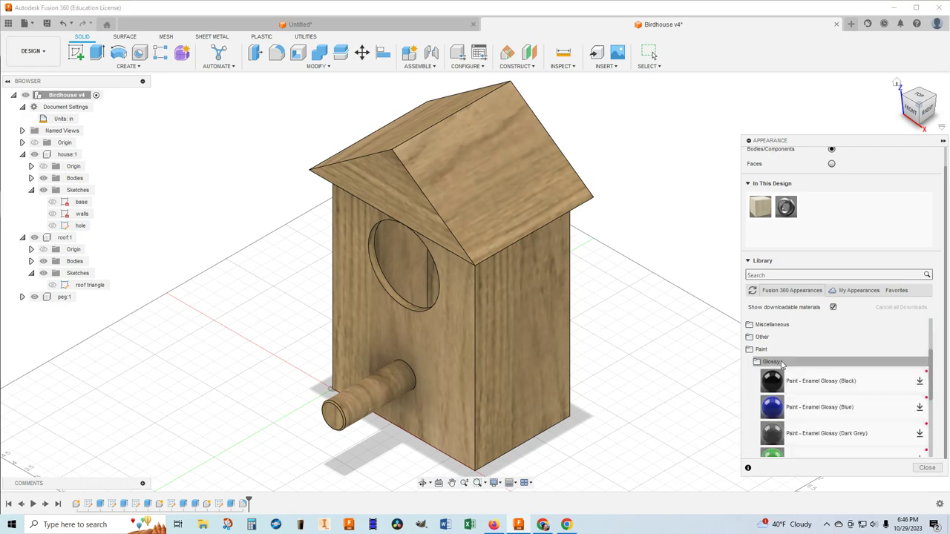
pyautogui.scroll(-4, 807, 384)
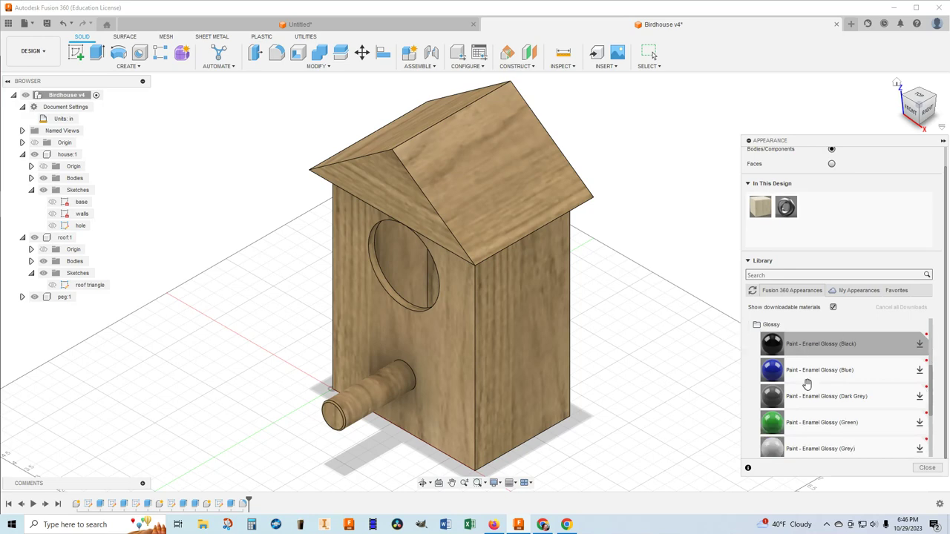
pyautogui.scroll(3, 808, 384)
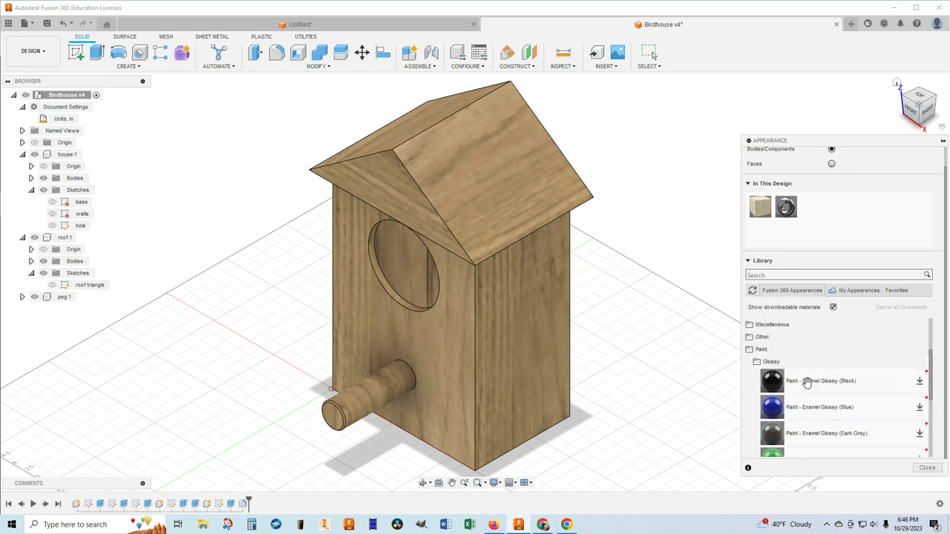
pyautogui.scroll(-1, 808, 384)
pyautogui.moveTo(807, 343); pyautogui.dragTo(820, 232)
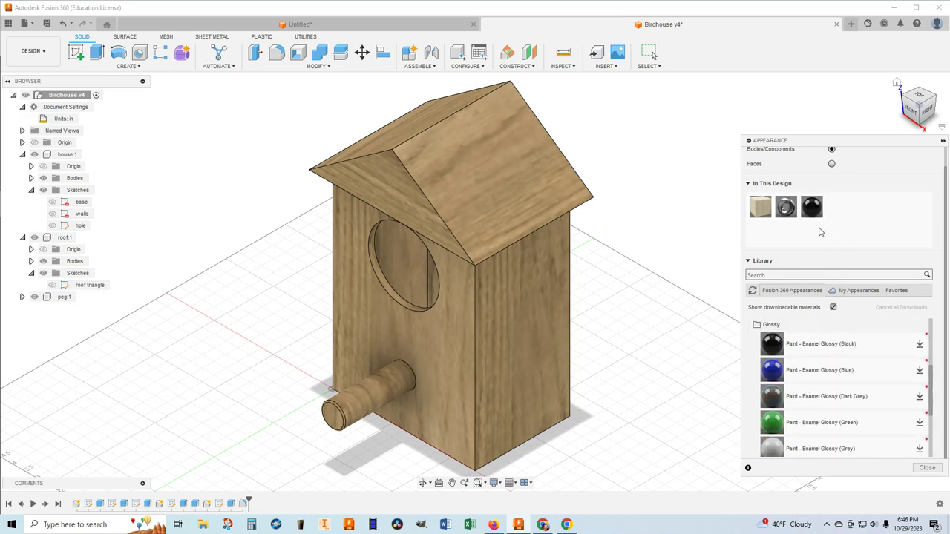
# Step: Add Enamel Glossy Green and Enamel Glossy Red to the design's appearances
pyautogui.moveTo(802, 423); pyautogui.dragTo(846, 199)
pyautogui.scroll(-3, 814, 416)
pyautogui.scroll(2, 814, 416)
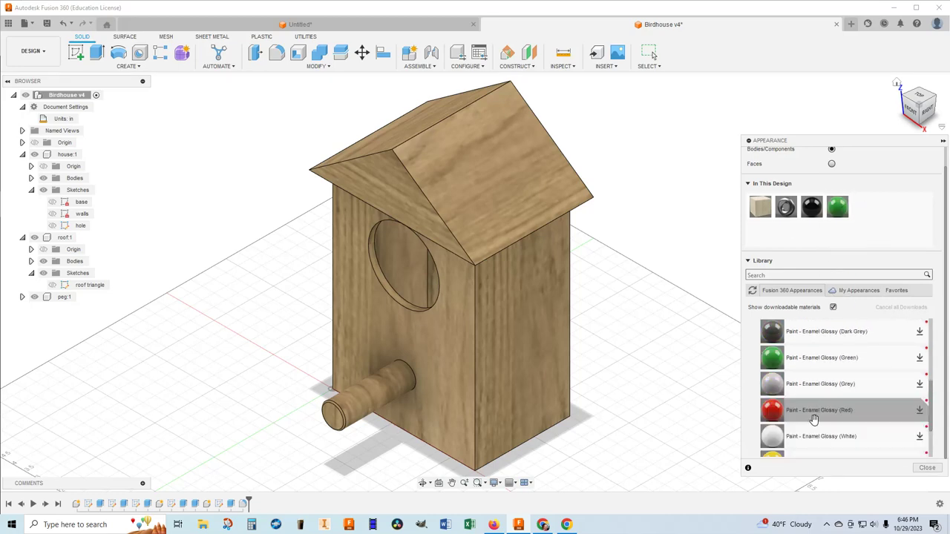
pyautogui.moveTo(814, 418); pyautogui.dragTo(863, 208)
pyautogui.scroll(-3, 841, 410)
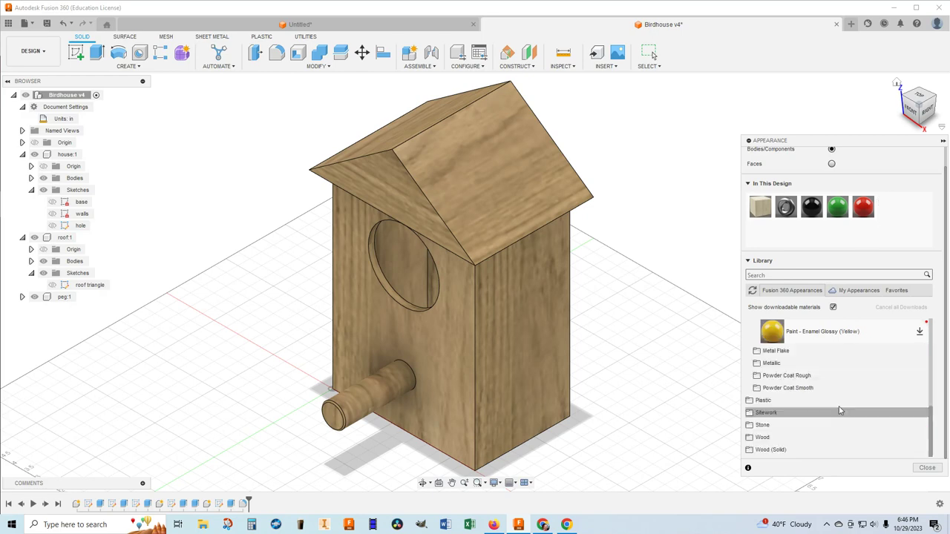
pyautogui.scroll(5, 840, 404)
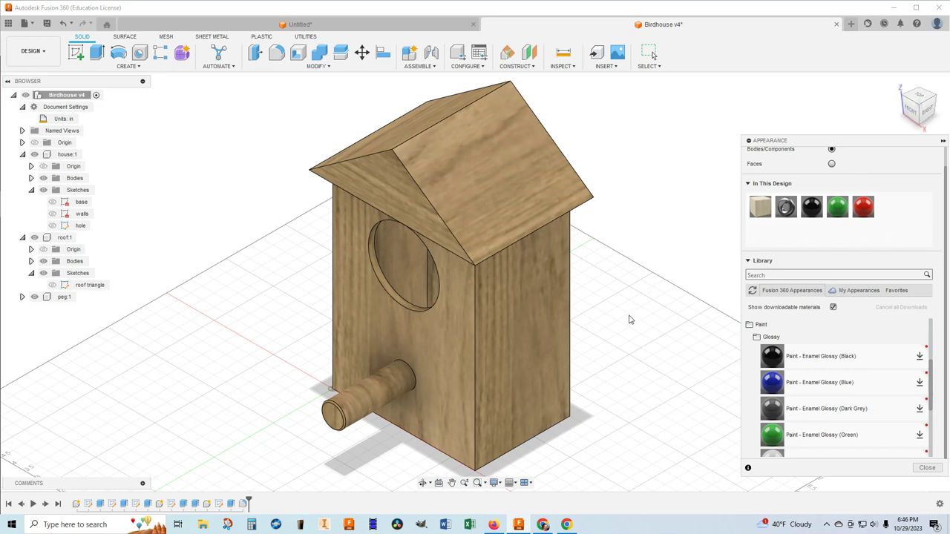
pyautogui.keyDown('shift'); pyautogui.moveTo(630, 311); pyautogui.dragTo(631, 322, button='middle'); pyautogui.keyUp('shift')
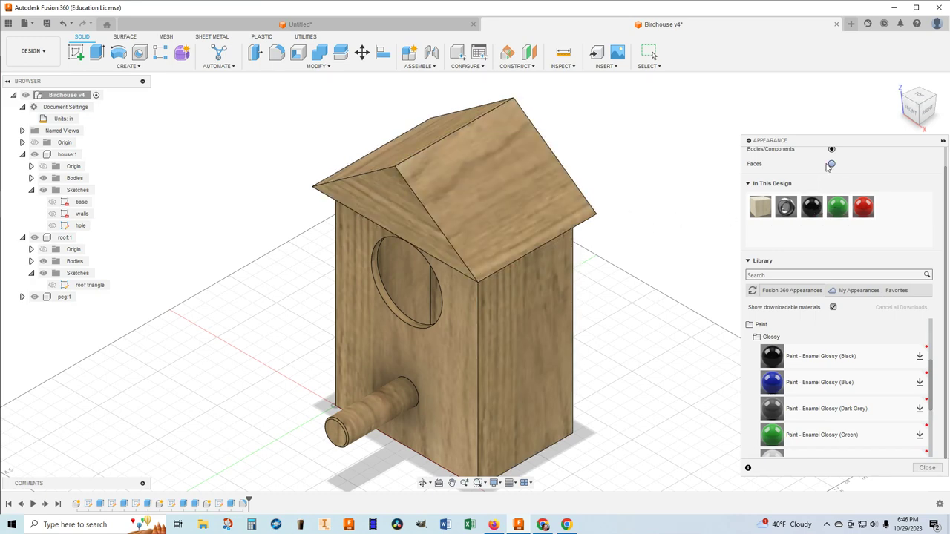
pyautogui.scroll(1, 829, 164)
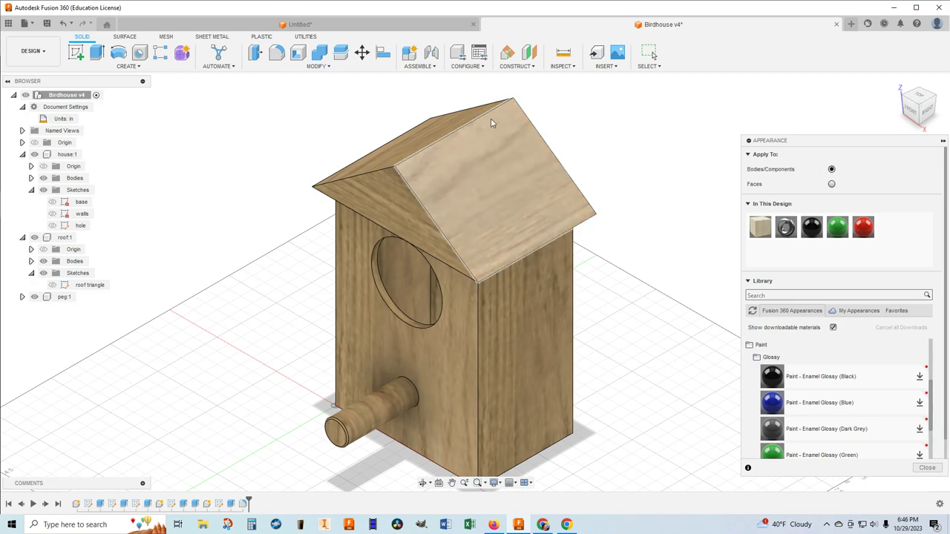
# Step: Paint the roof with the glossy green enamel and the peg with glossy black
pyautogui.moveTo(836, 233); pyautogui.dragTo(521, 188)
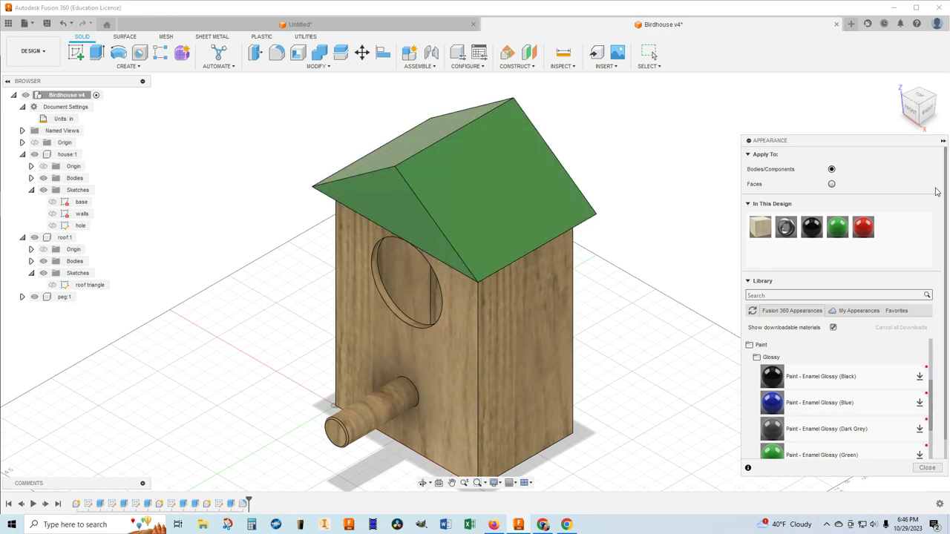
pyautogui.click(921, 112)
pyautogui.click(931, 72)
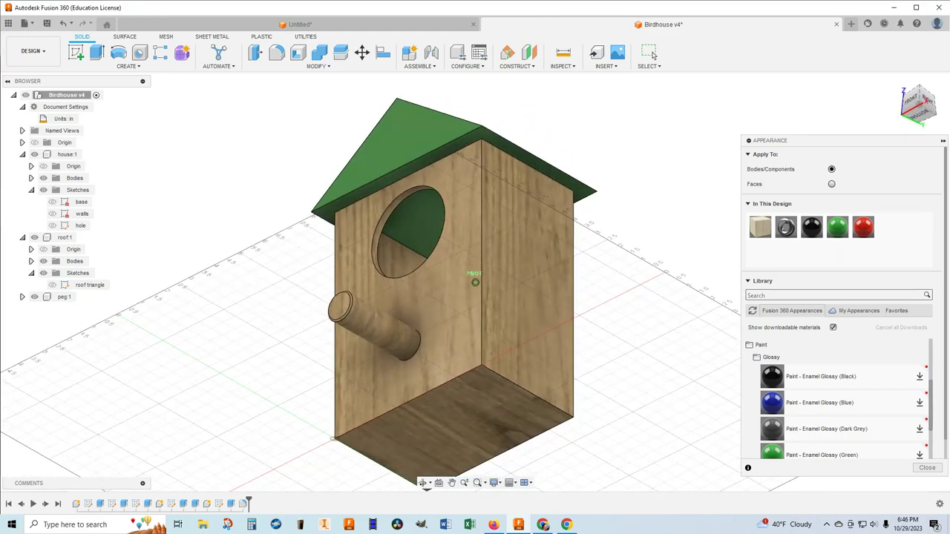
pyautogui.click(920, 109)
pyautogui.click(928, 110)
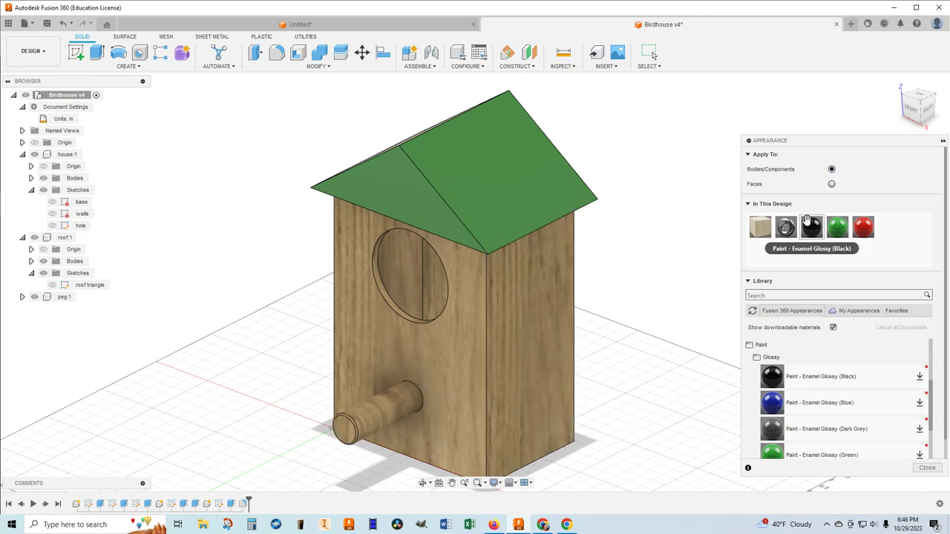
pyautogui.moveTo(811, 229); pyautogui.dragTo(386, 403)
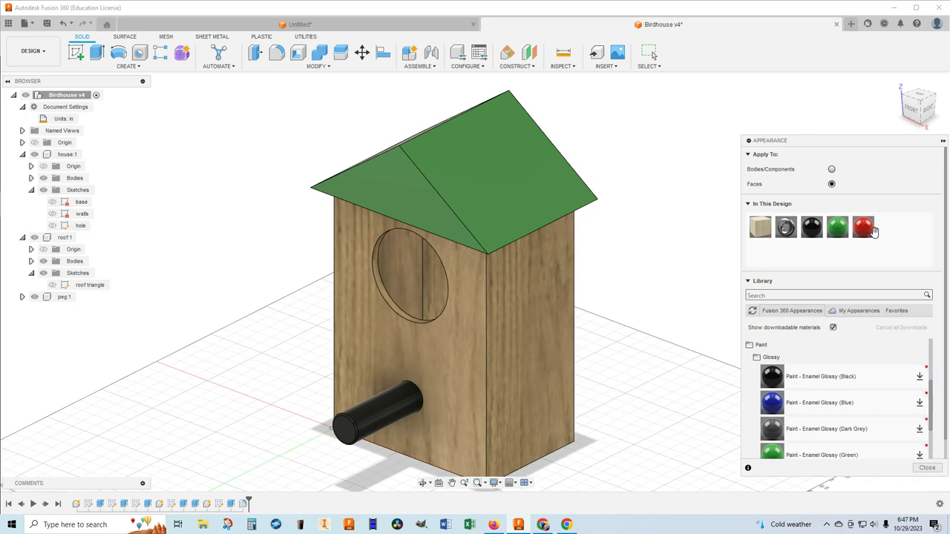
# Step: Paint the side walls and the back wall with Enamel Glossy Red
pyautogui.moveTo(861, 228)
pyautogui.mouseDown()
pyautogui.moveTo(671, 285)
pyautogui.moveTo(542, 341)
pyautogui.mouseUp()
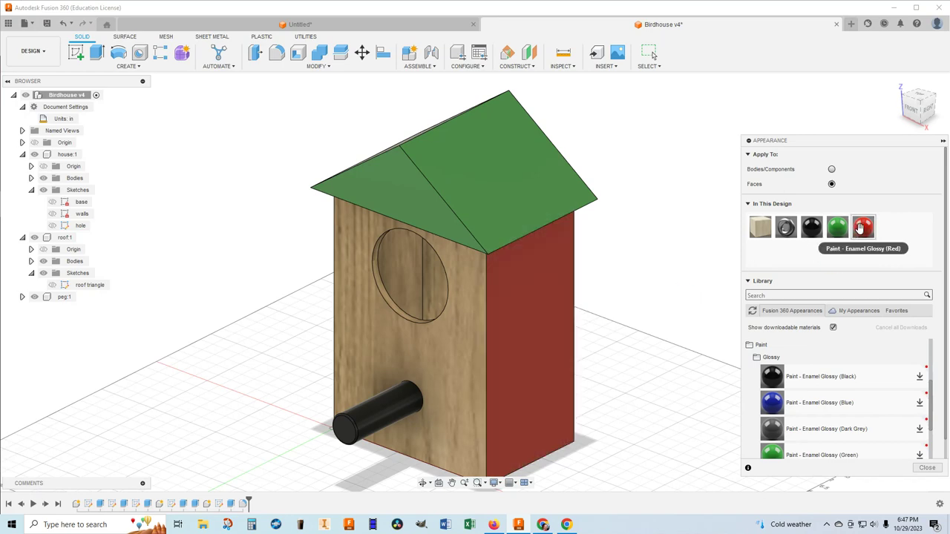
pyautogui.moveTo(860, 228); pyautogui.dragTo(479, 349)
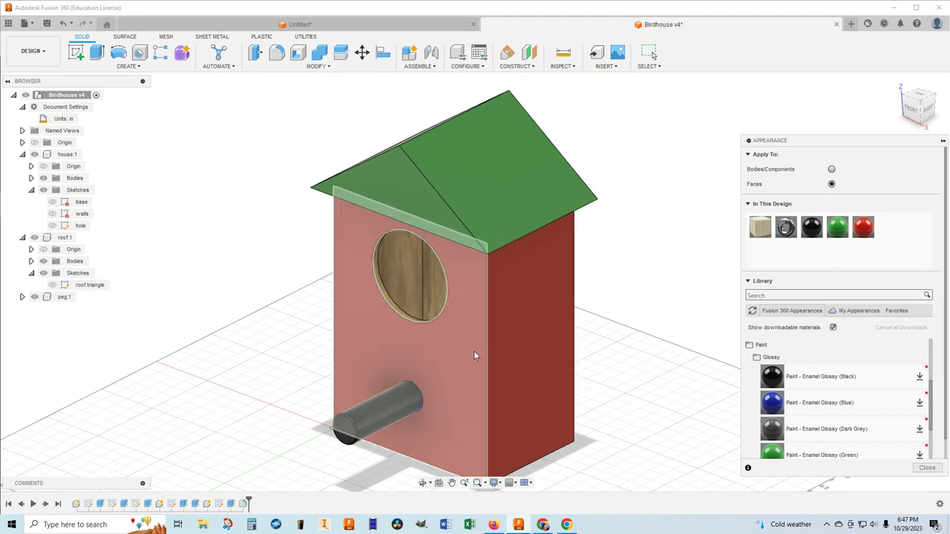
pyautogui.moveTo(474, 350); pyautogui.dragTo(523, 308, button='middle')
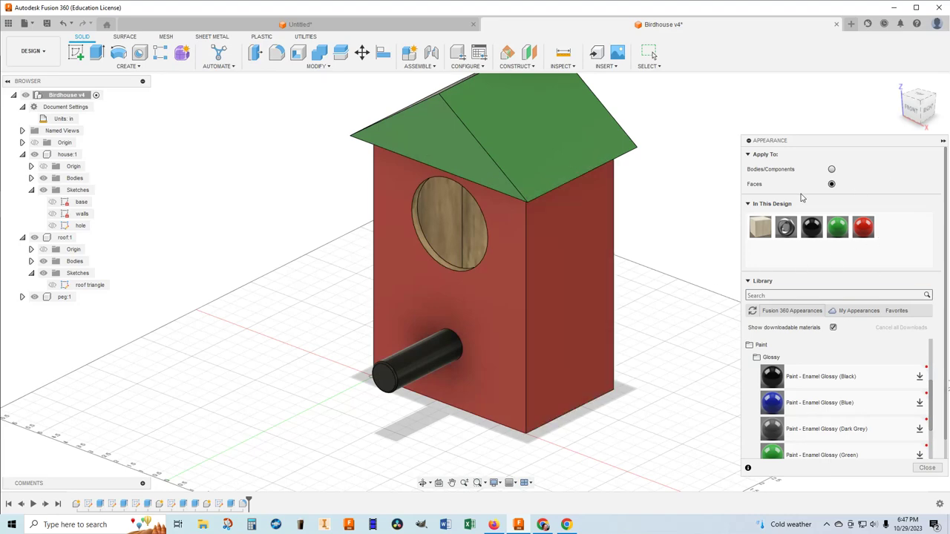
pyautogui.moveTo(920, 108)
pyautogui.mouseDown()
pyautogui.moveTo(653, 56)
pyautogui.moveTo(946, 108)
pyautogui.moveTo(915, 137)
pyautogui.mouseUp()
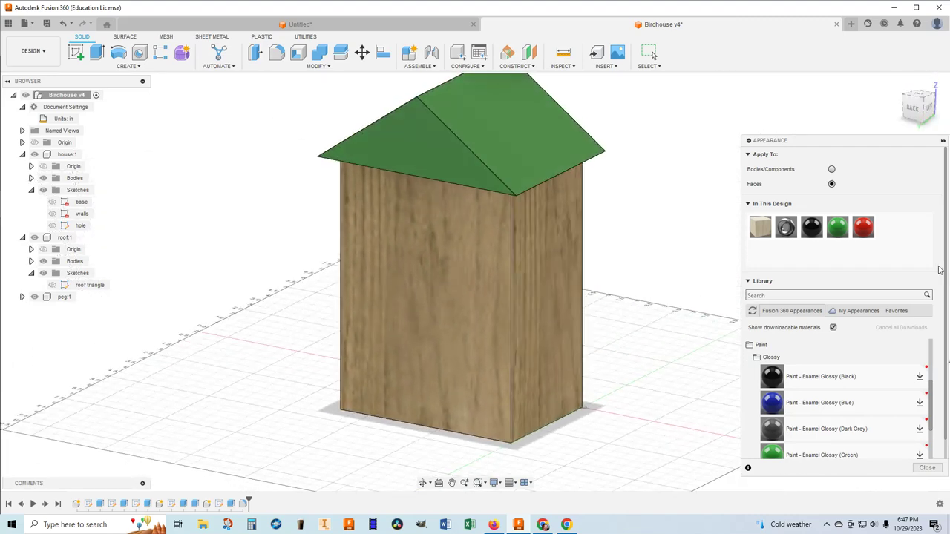
pyautogui.moveTo(864, 226); pyautogui.dragTo(475, 275)
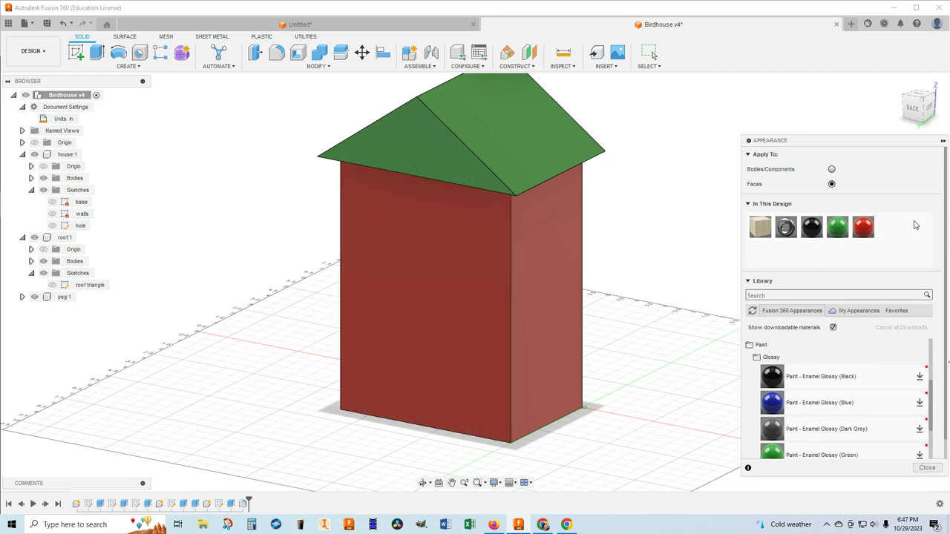
# Step: Paint the front wall around the entrance hole glossy red, leaving the hole interior oak
pyautogui.moveTo(475, 312)
pyautogui.keyDown('shift'); pyautogui.mouseDown(button='middle')
pyautogui.moveTo(470, 333)
pyautogui.moveTo(475, 280)
pyautogui.moveTo(549, 290)
pyautogui.mouseUp(button='middle'); pyautogui.keyUp('shift')
pyautogui.moveTo(863, 226); pyautogui.dragTo(455, 329)
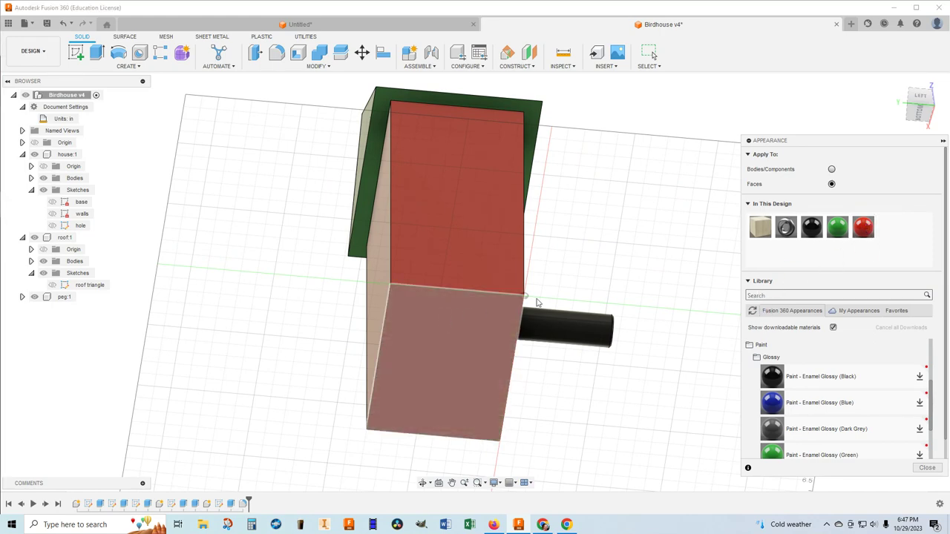
pyautogui.click(923, 103)
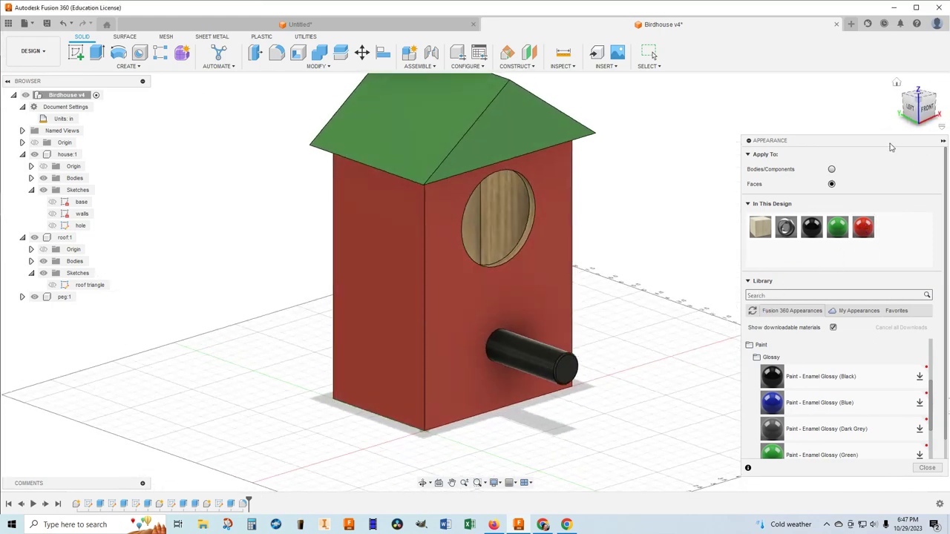
pyautogui.scroll(5, 528, 227)
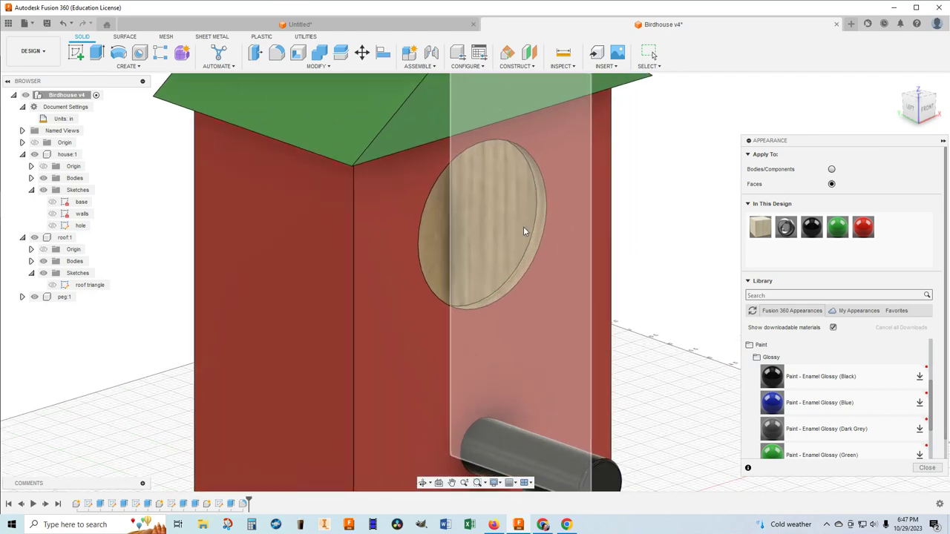
pyautogui.scroll(3, 524, 226)
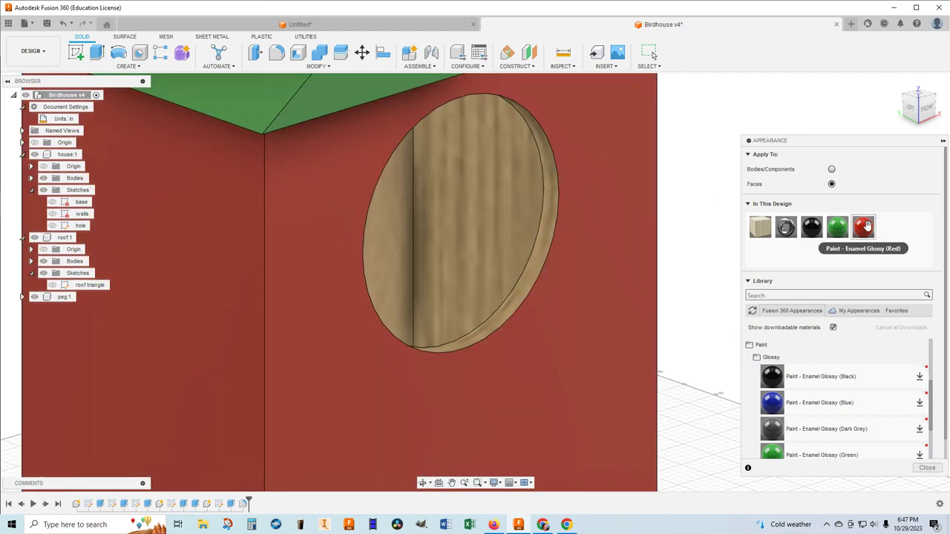
pyautogui.moveTo(863, 228)
pyautogui.mouseDown()
pyautogui.moveTo(562, 261)
pyautogui.moveTo(592, 261)
pyautogui.moveTo(532, 249)
pyautogui.mouseUp()
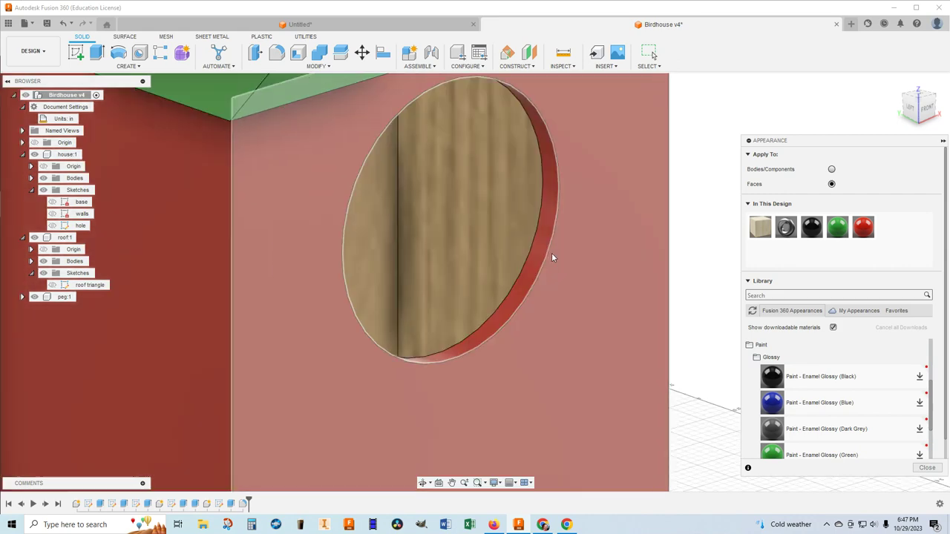
pyautogui.scroll(-8, 556, 253)
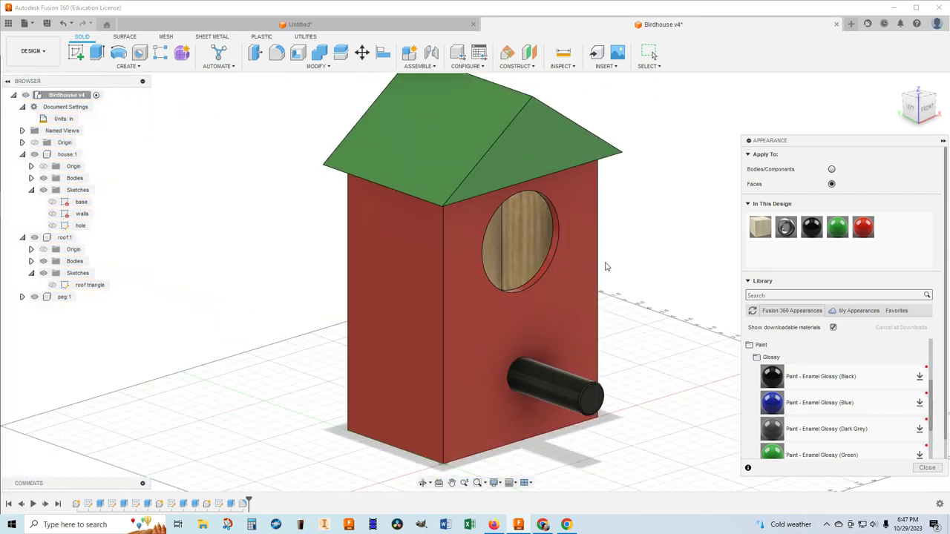
pyautogui.moveTo(920, 110)
pyautogui.mouseDown()
pyautogui.moveTo(654, 56)
pyautogui.moveTo(949, 102)
pyautogui.mouseUp()
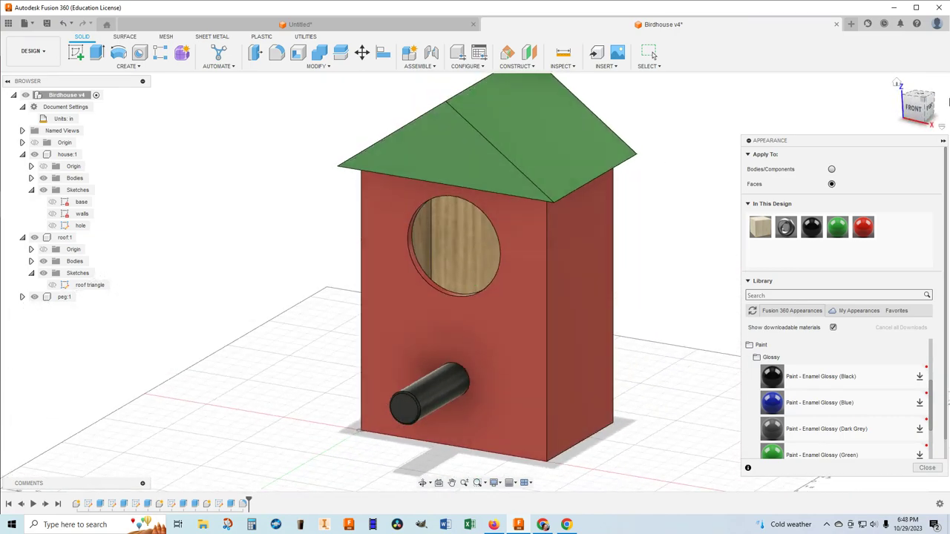
# Step: Collapse the Appearance panel, reset to the home view, and save the design as Birdhouse v5
pyautogui.click(943, 143)
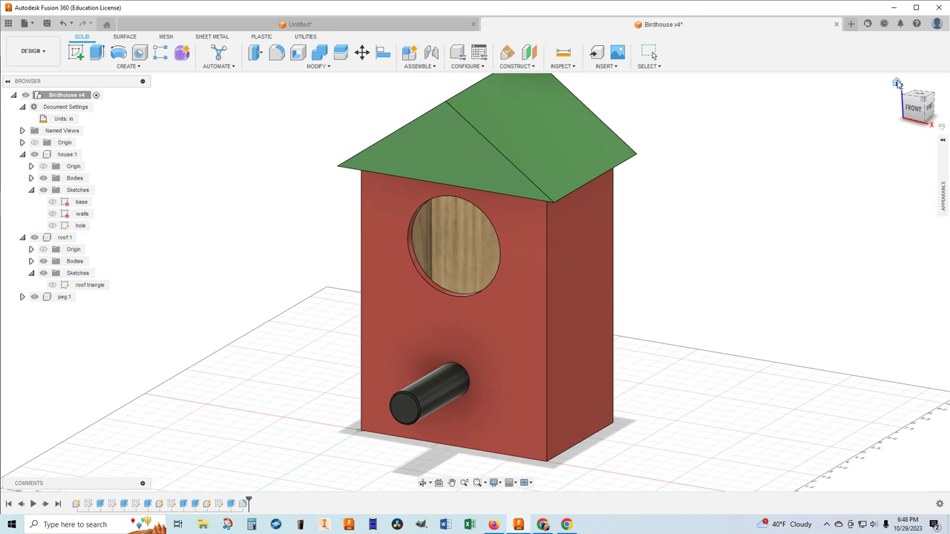
pyautogui.click(897, 83)
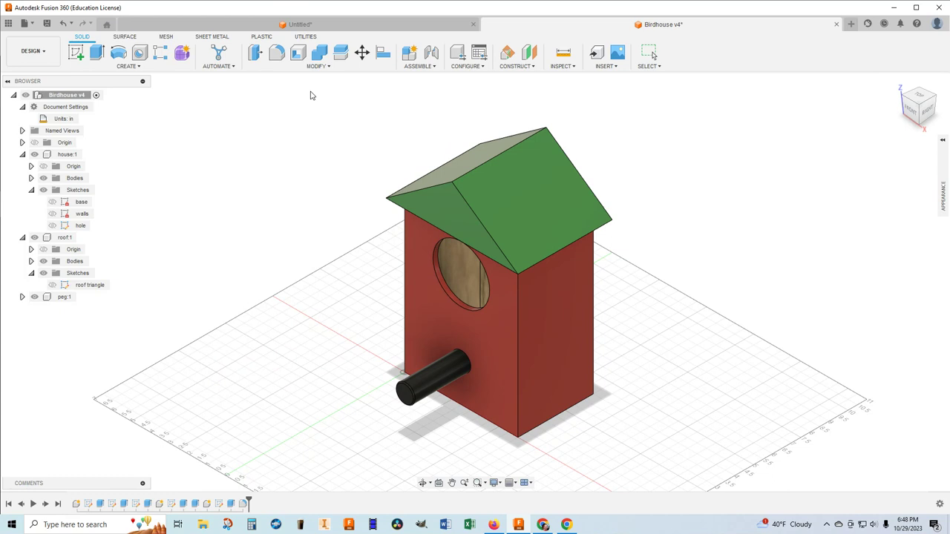
pyautogui.click(46, 23)
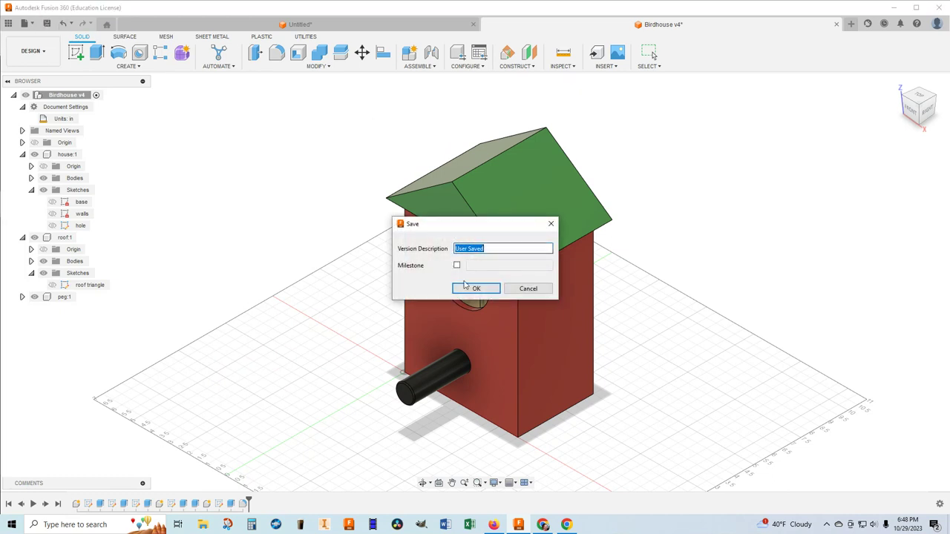
pyautogui.click(475, 290)
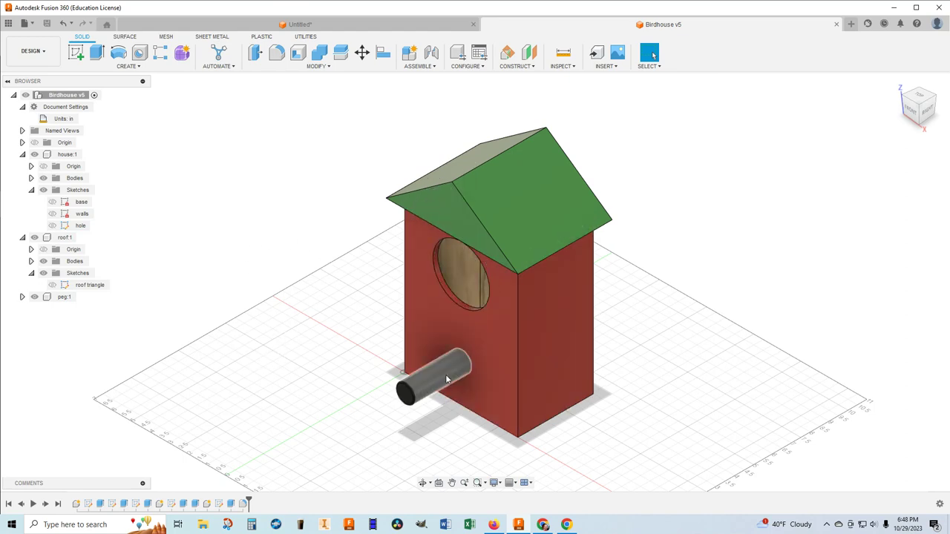
# Step: Expand peg:1 in the browser and re-edit the peg's Extrude feature to a 3 in distance
pyautogui.click(23, 297)
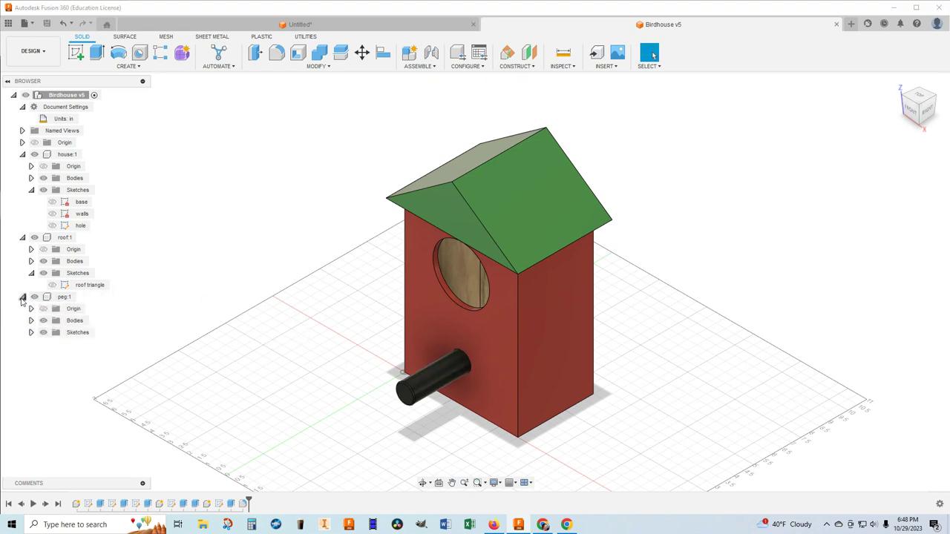
pyautogui.click(31, 333)
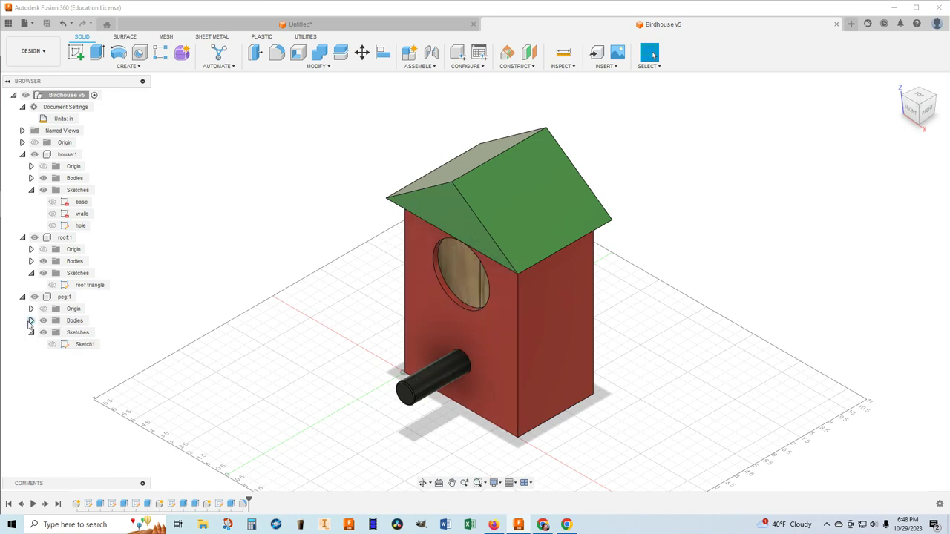
pyautogui.click(31, 321)
pyautogui.click(47, 298)
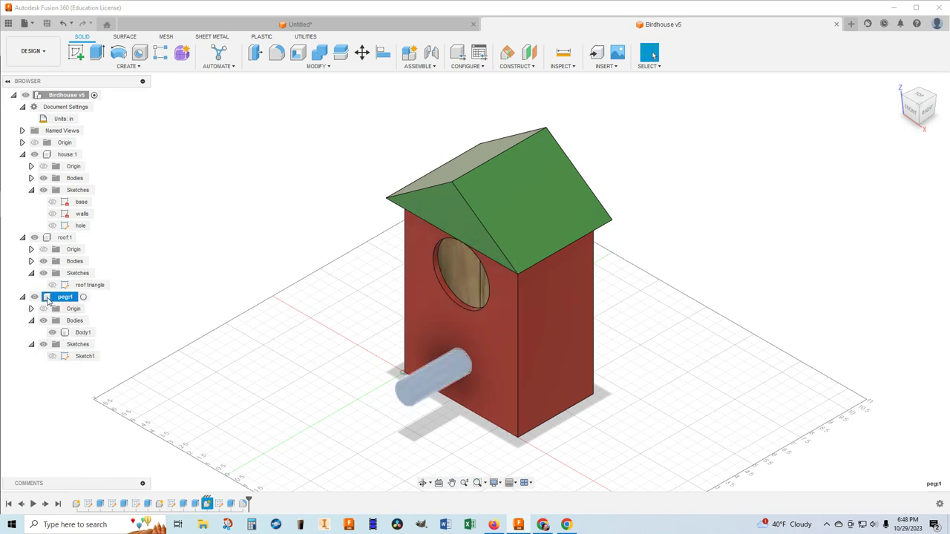
pyautogui.doubleClick(232, 505)
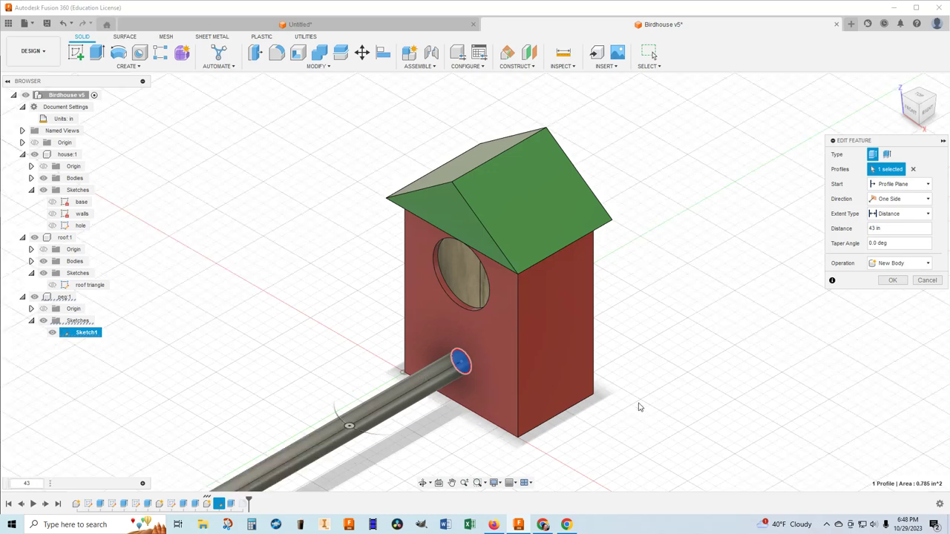
pyautogui.moveTo(884, 228); pyautogui.dragTo(847, 228)
pyautogui.write('3')
pyautogui.press('Return')
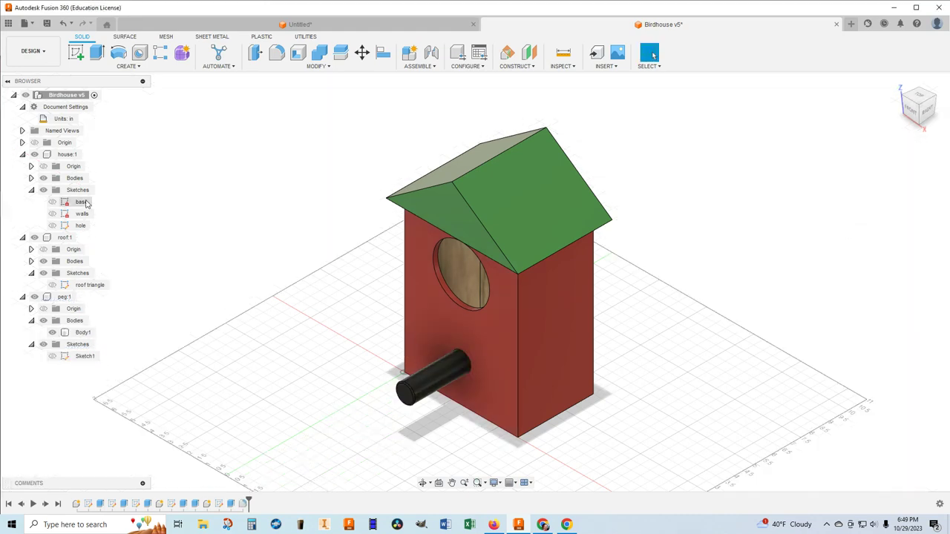
pyautogui.click(59, 358)
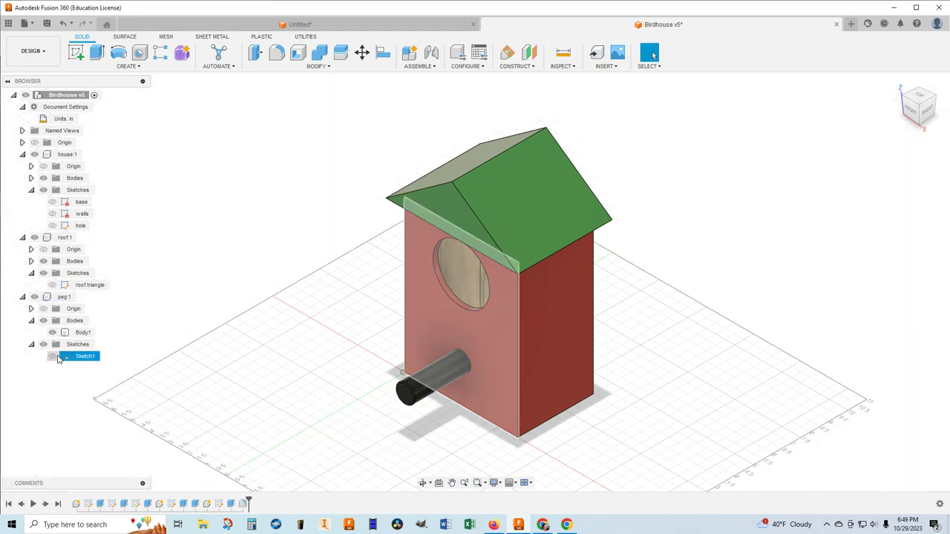
pyautogui.click(31, 345)
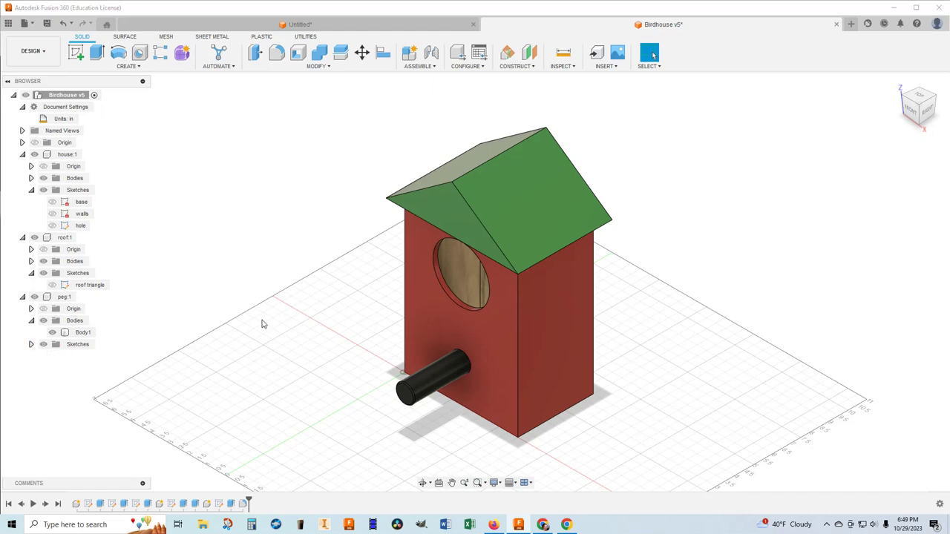
pyautogui.click(34, 297)
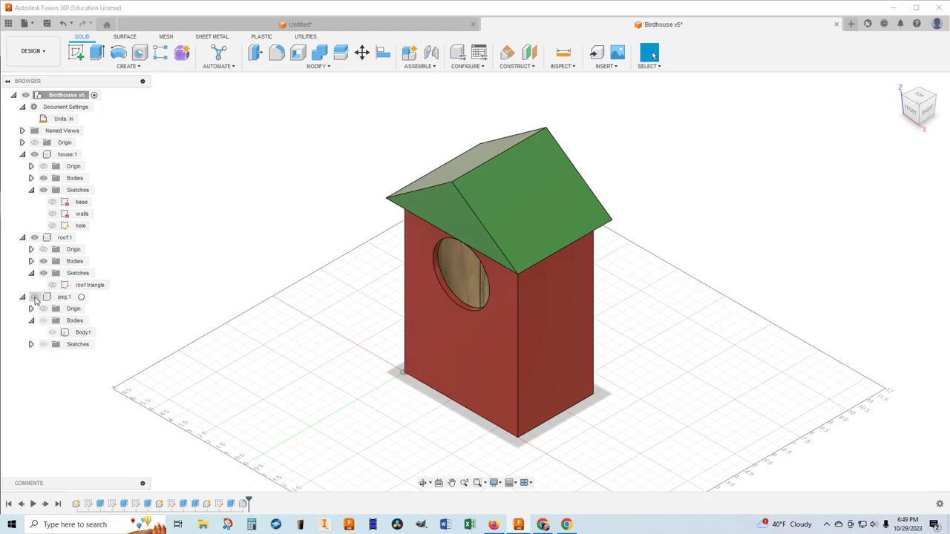
pyautogui.click(34, 297)
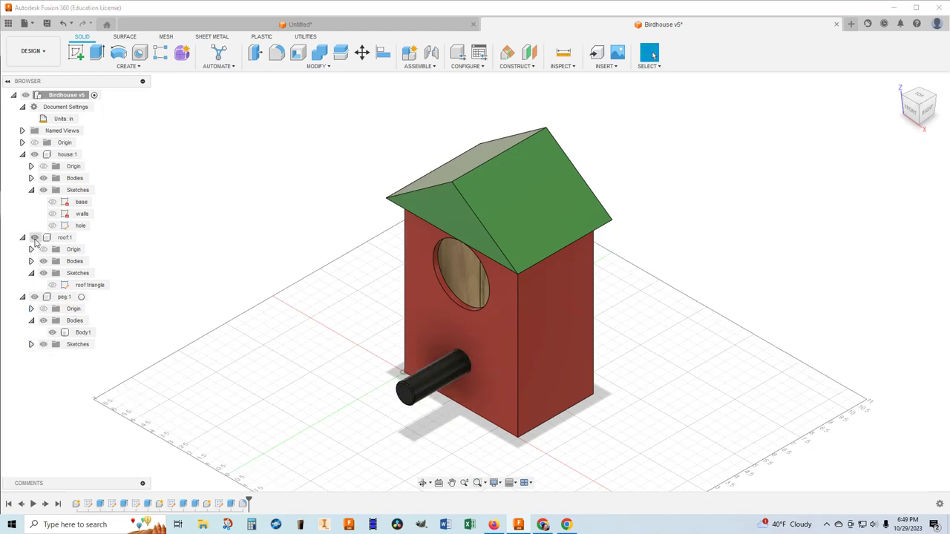
pyautogui.click(34, 237)
pyautogui.click(34, 238)
pyautogui.click(34, 154)
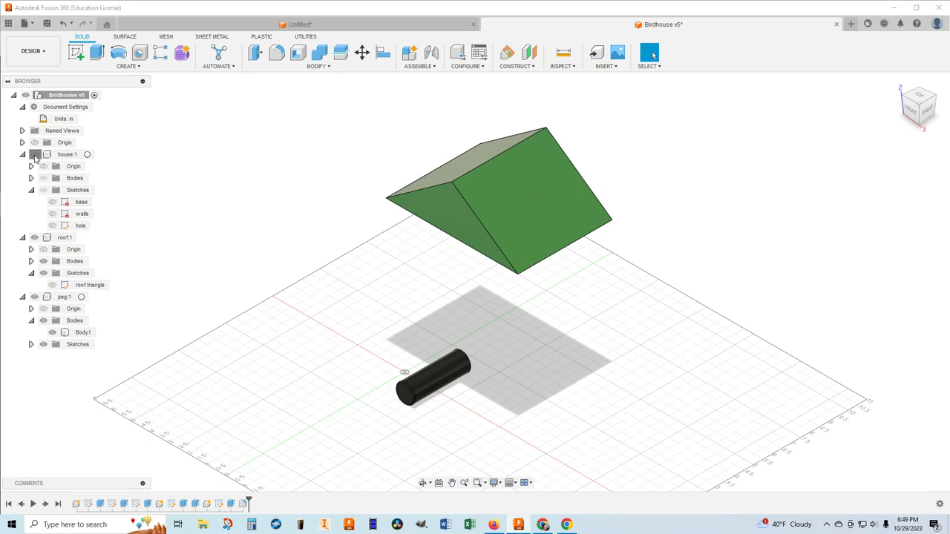
pyautogui.click(34, 154)
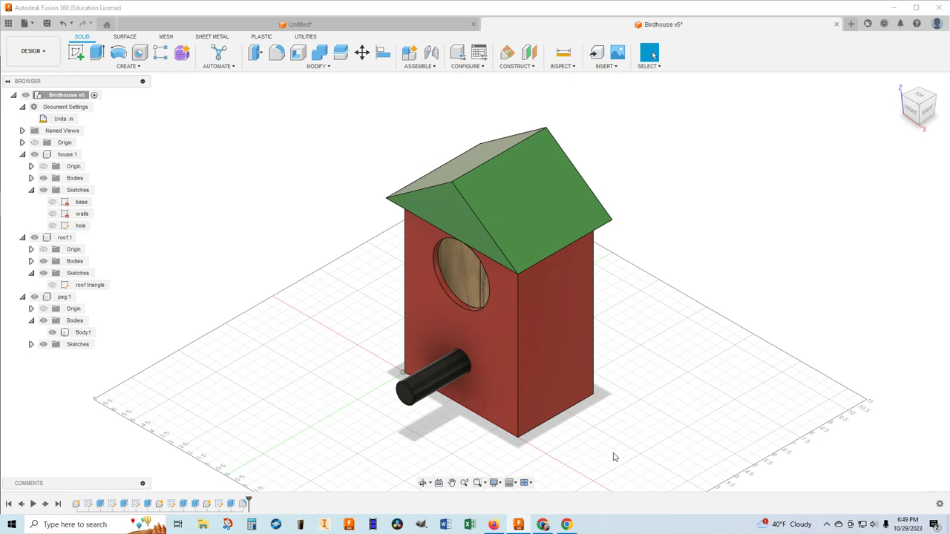
pyautogui.click(575, 529)
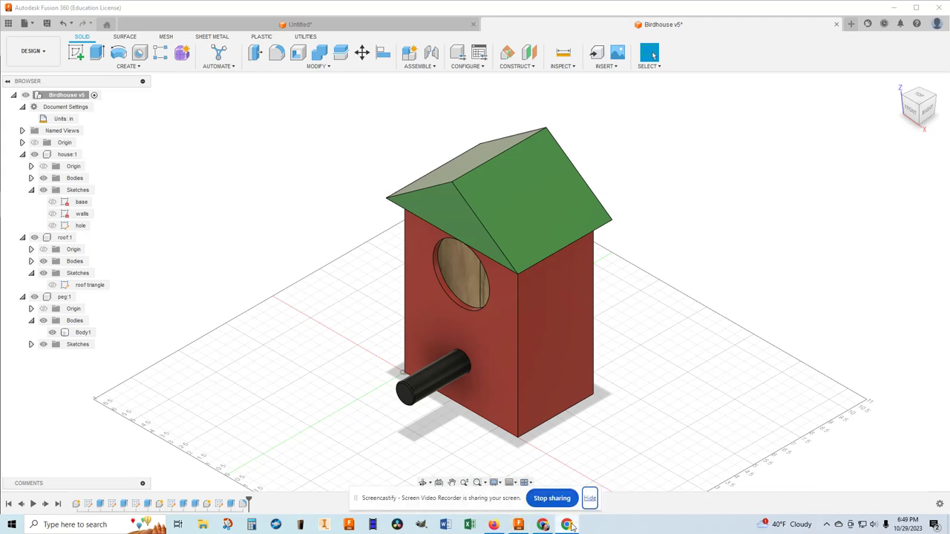